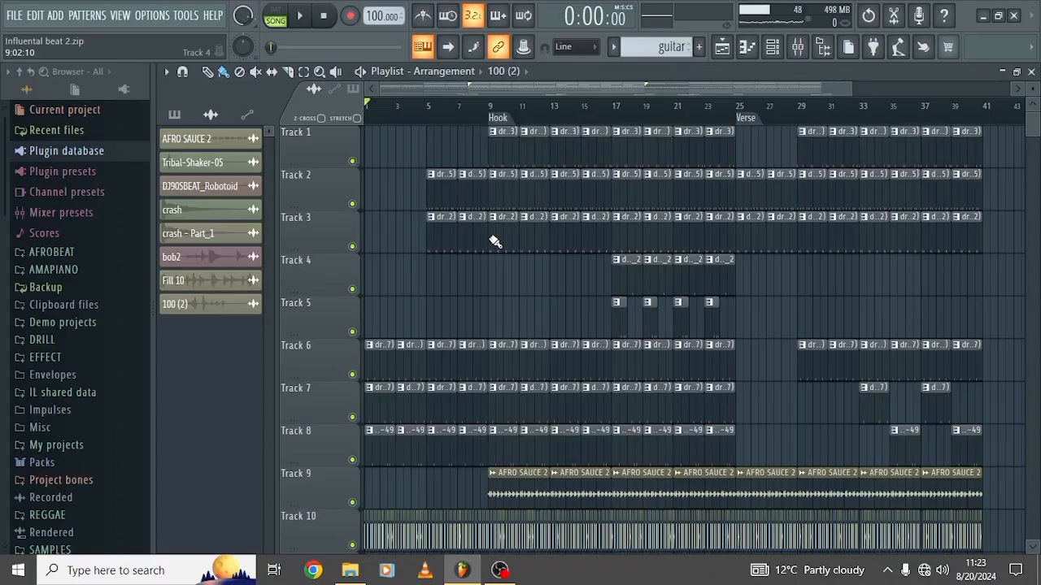
Open the JEB KEEK (3) drum pattern from Track 1 in the piano roll, audition it, and return to the playlist.
scroll(495, 241, down, 5)
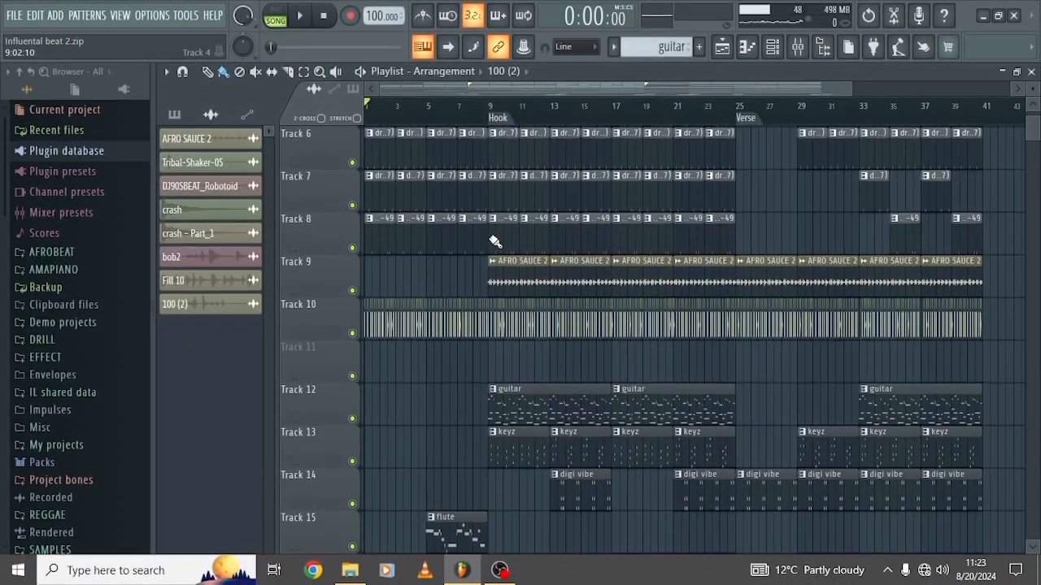
scroll(494, 241, up, 5)
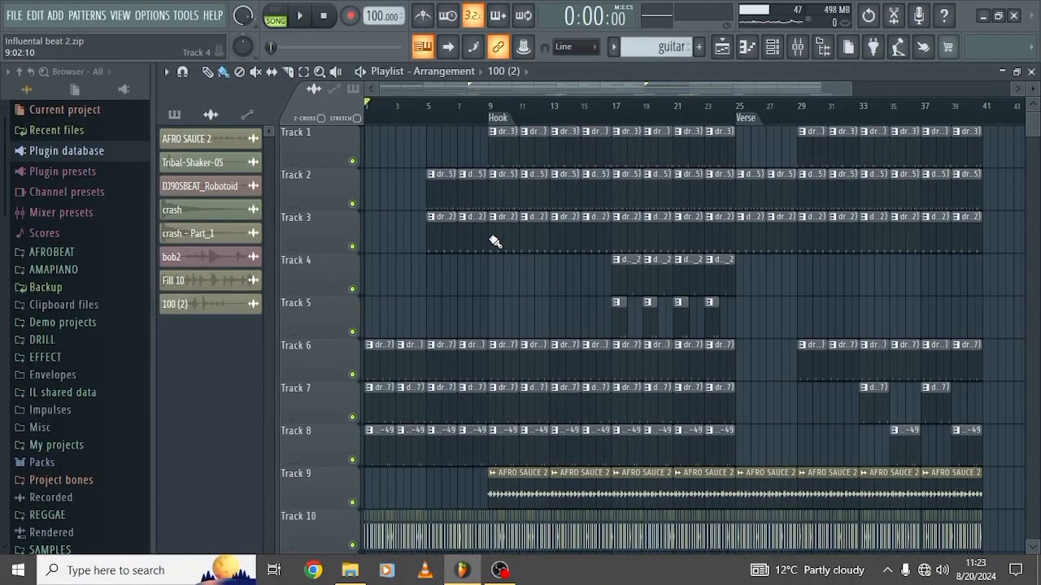
double_click(506, 143)
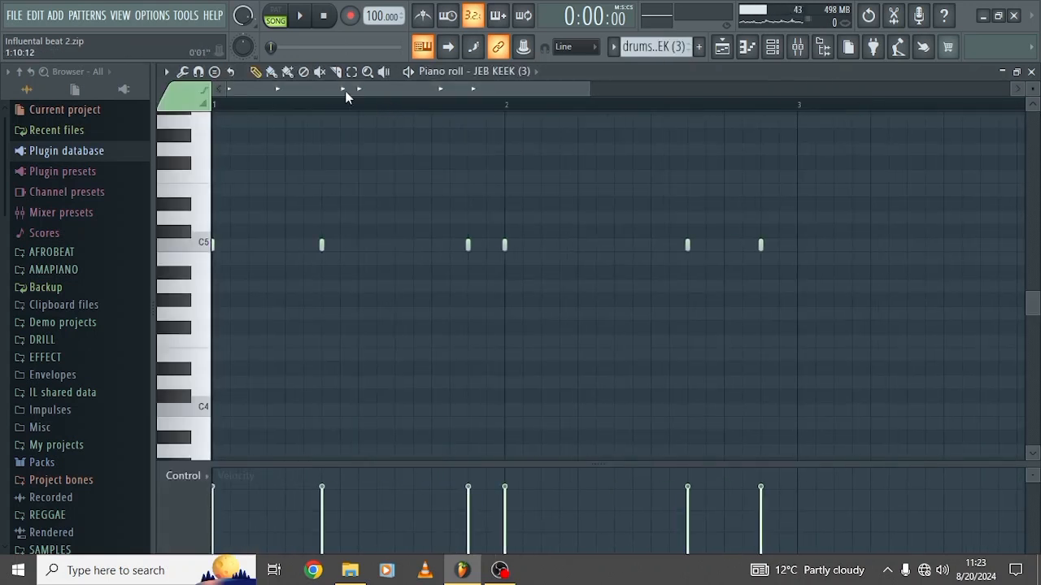
click(414, 74)
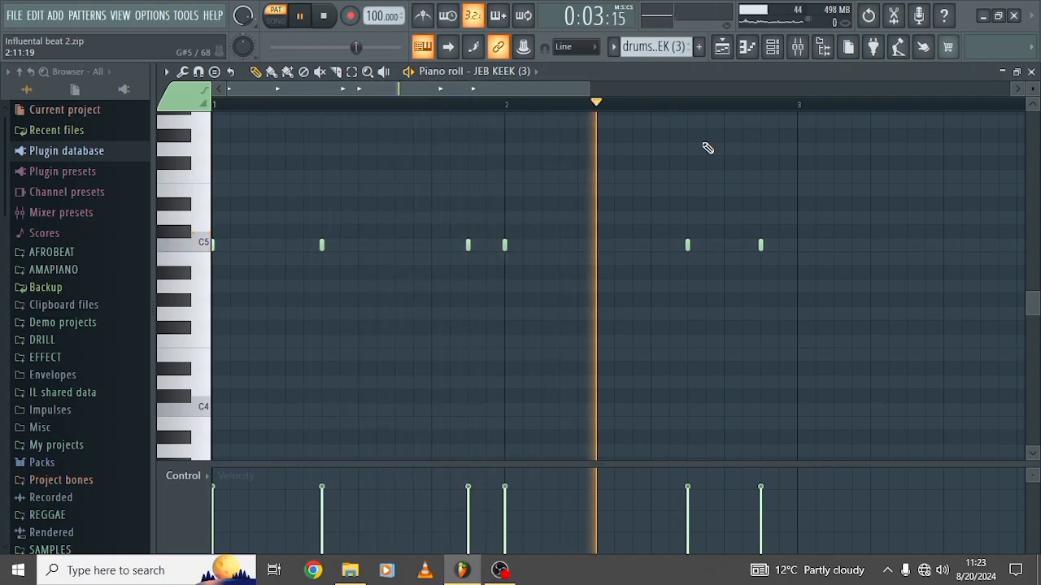
key(space)
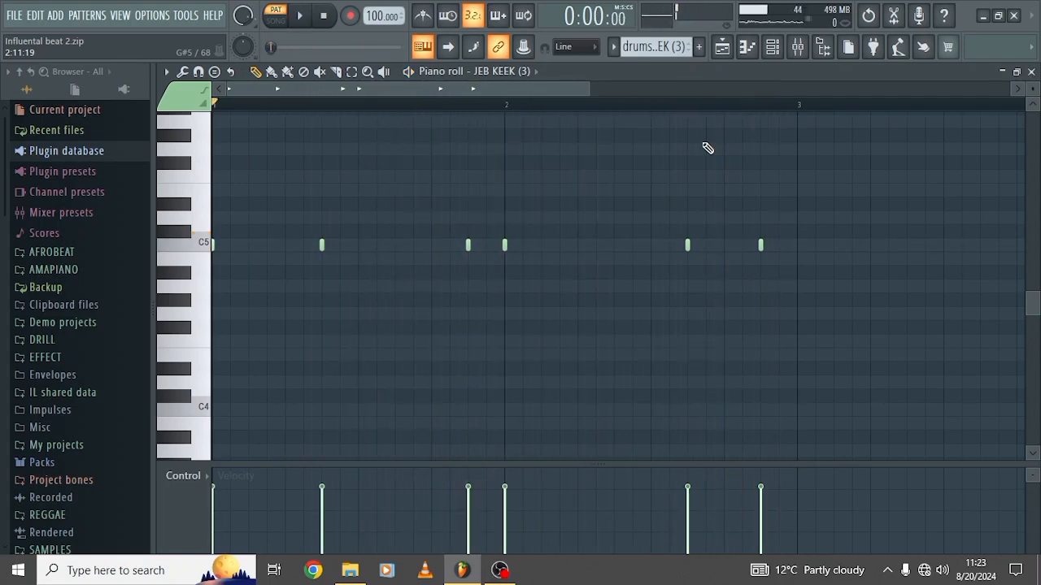
click(724, 48)
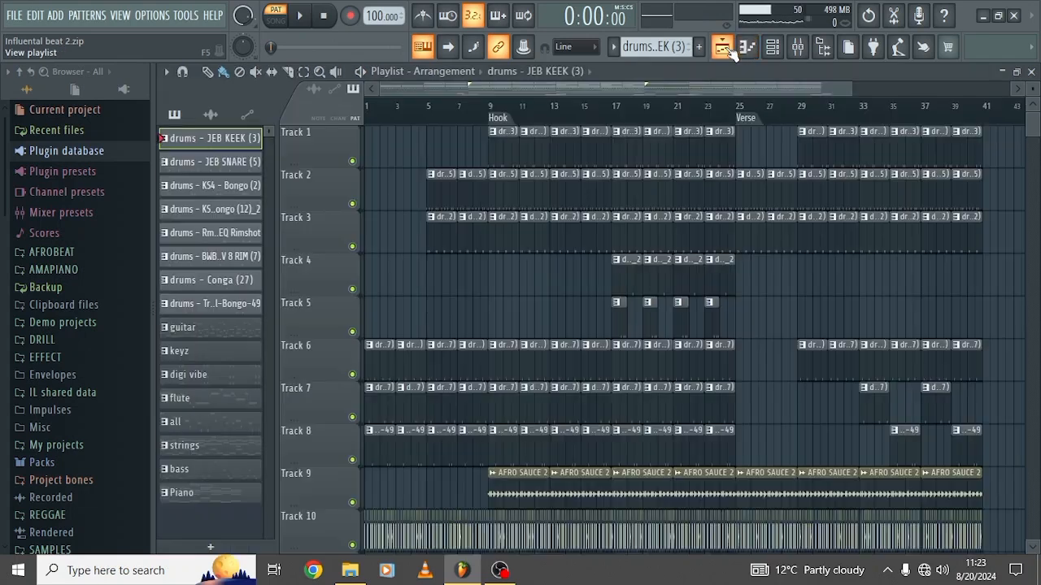
Audition the JEB SNARE (5) pattern from Track 2 in the piano roll and return to the playlist.
double_click(506, 199)
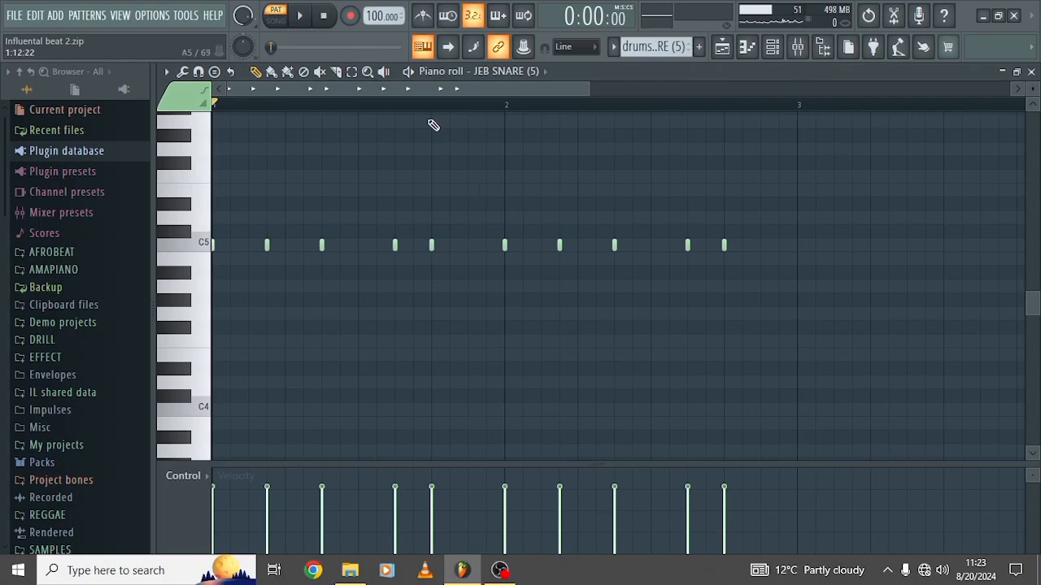
click(409, 72)
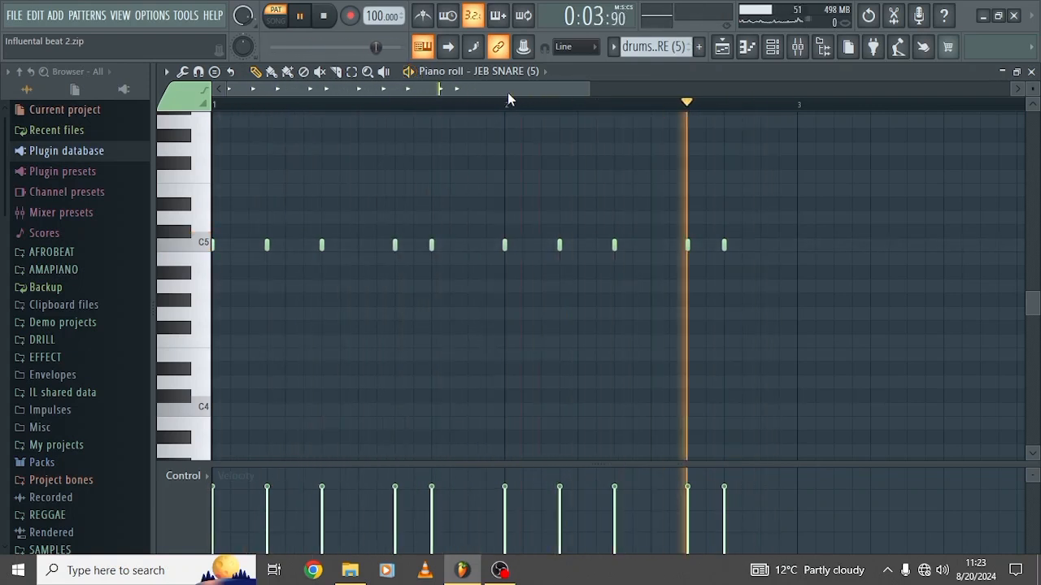
key(space)
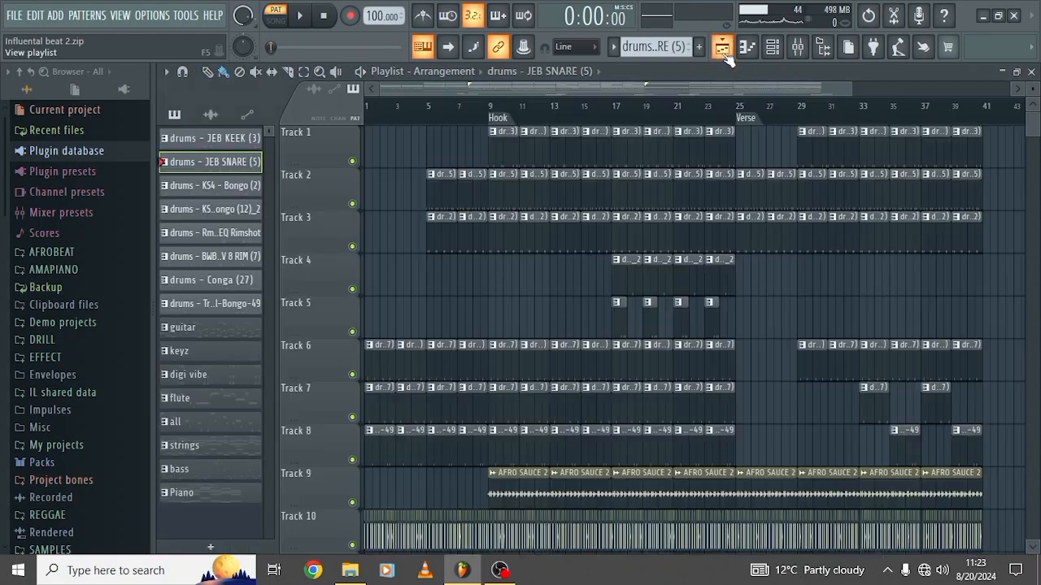
click(722, 46)
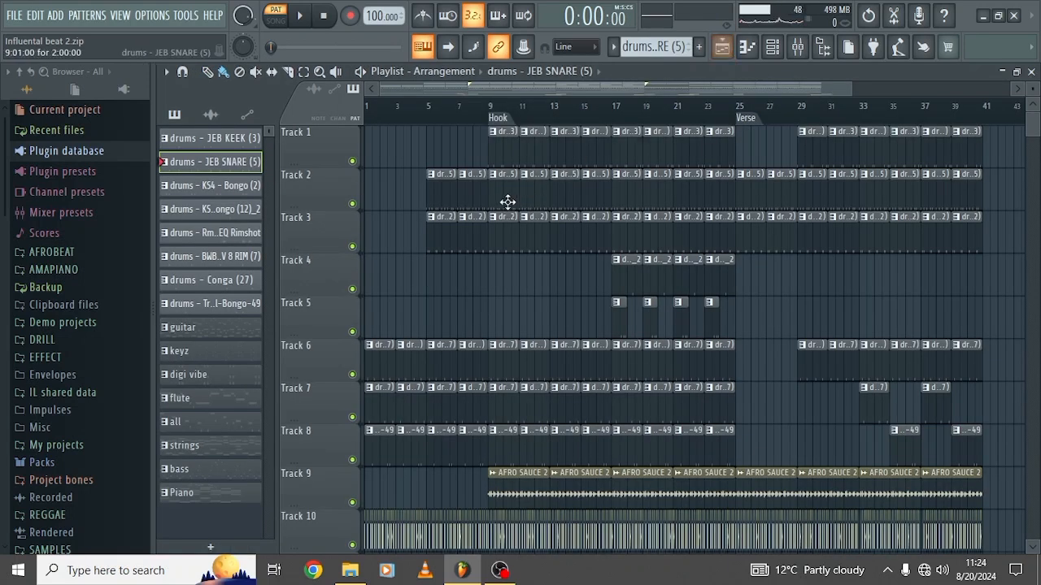
Audition the KS4 - Bongo (2) pattern from Track 3 in the piano roll and return to the playlist.
double_click(501, 239)
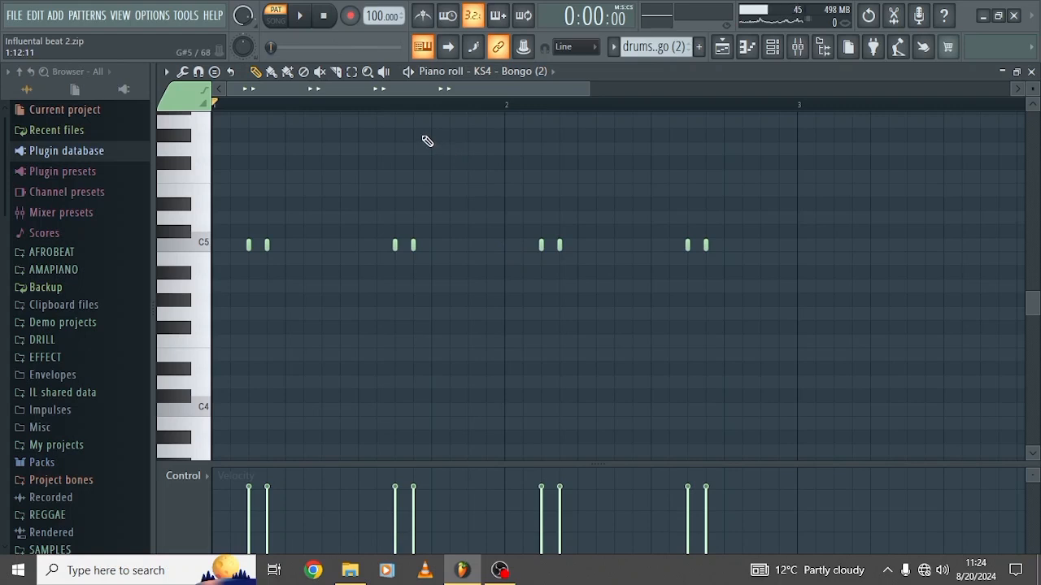
click(409, 72)
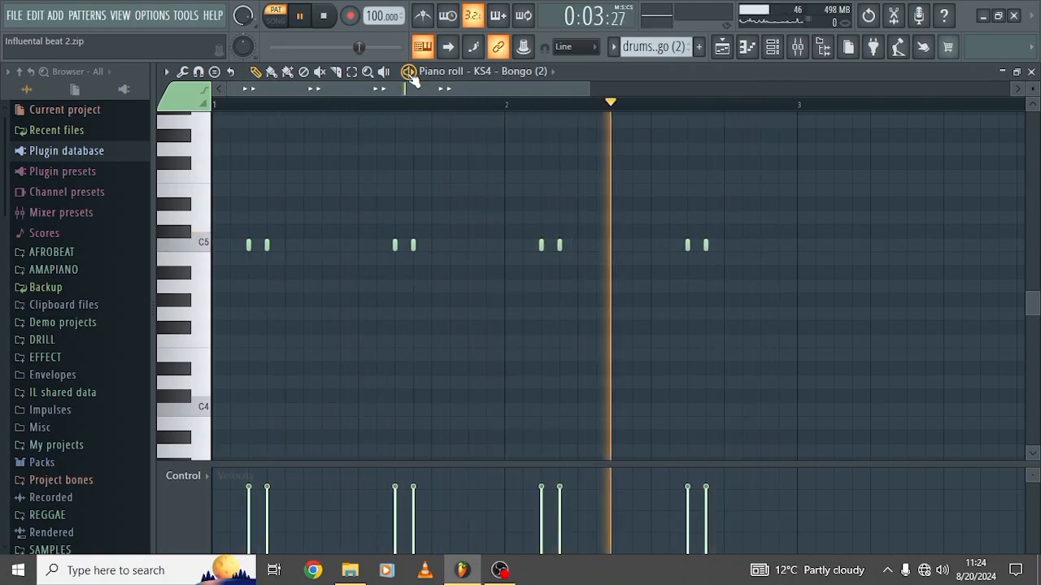
key(space)
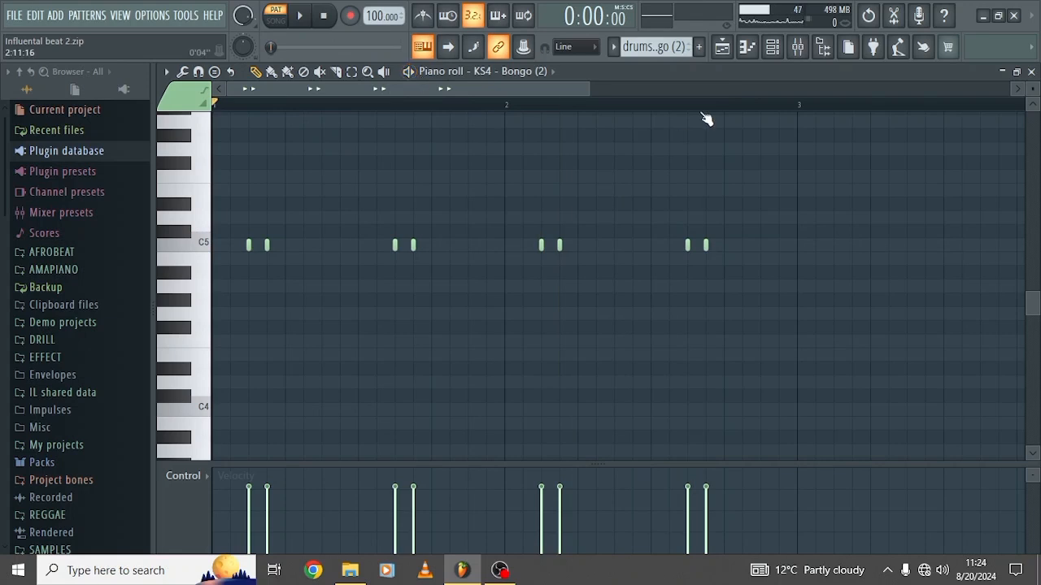
click(723, 50)
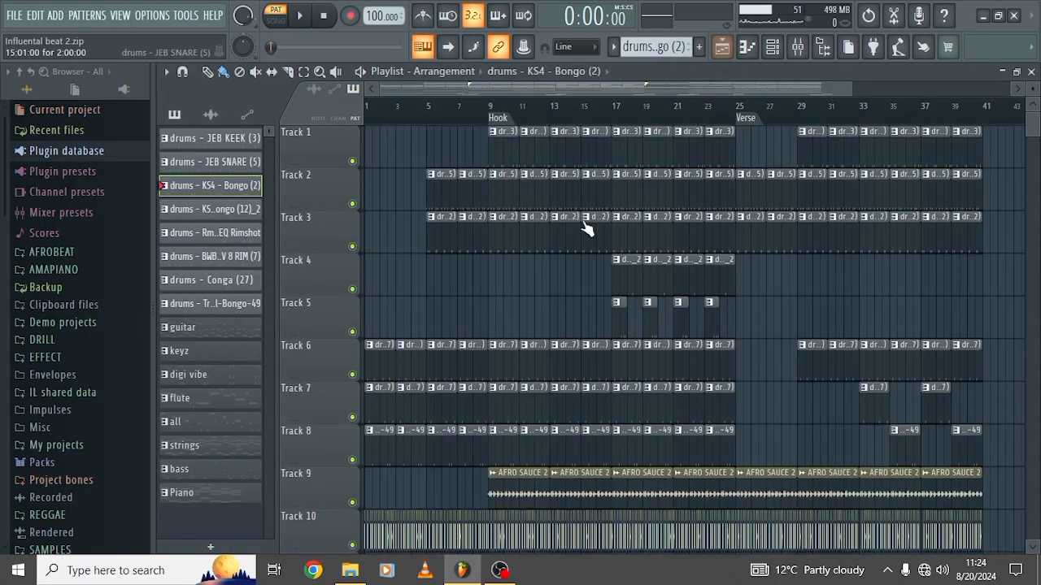
Audition the KS4 - Bongo (12)_2 pattern from Track 4 in the piano roll and return to the playlist.
scroll(548, 272, down, 2)
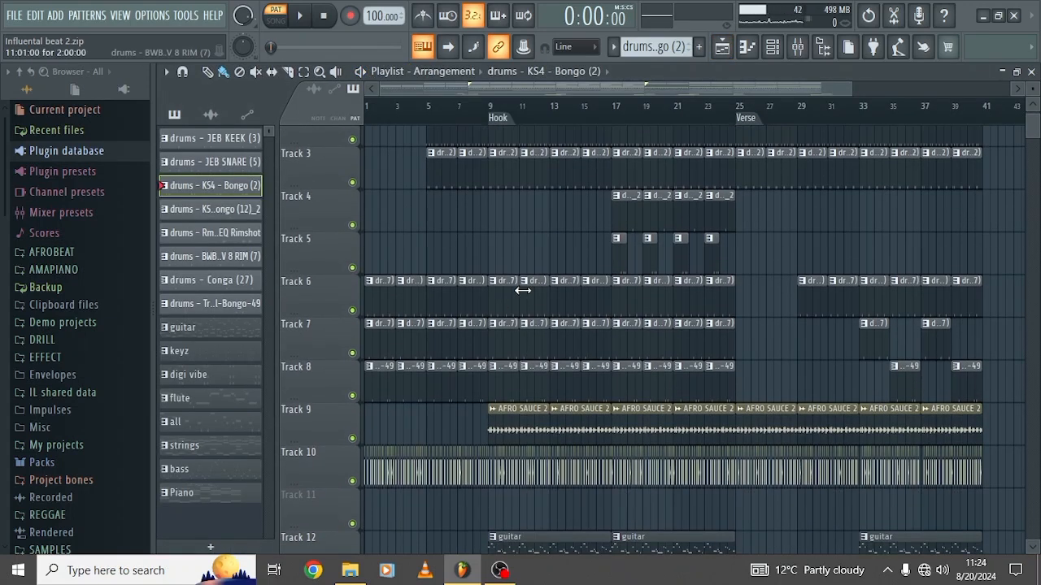
double_click(634, 211)
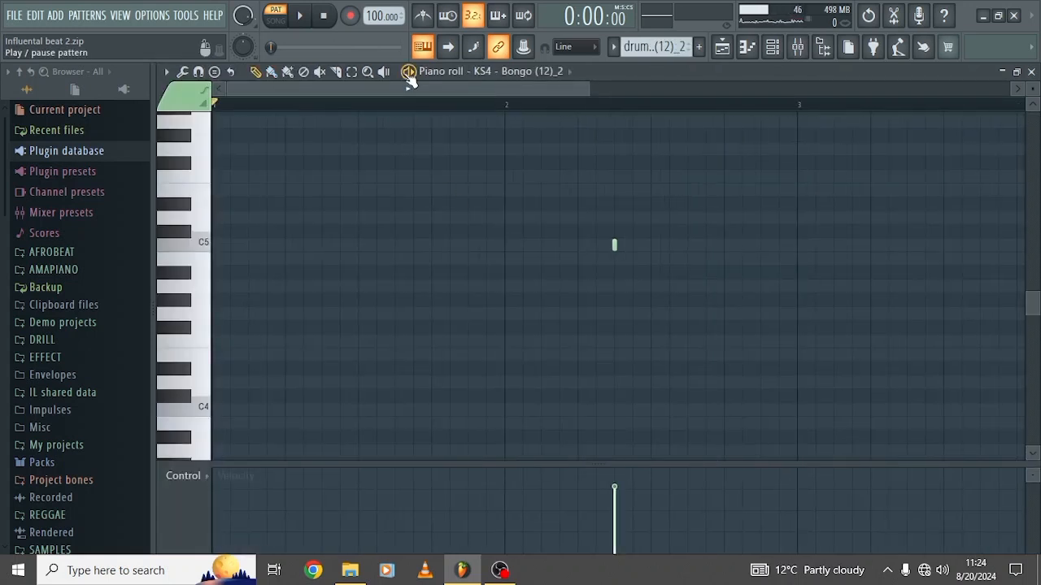
click(409, 73)
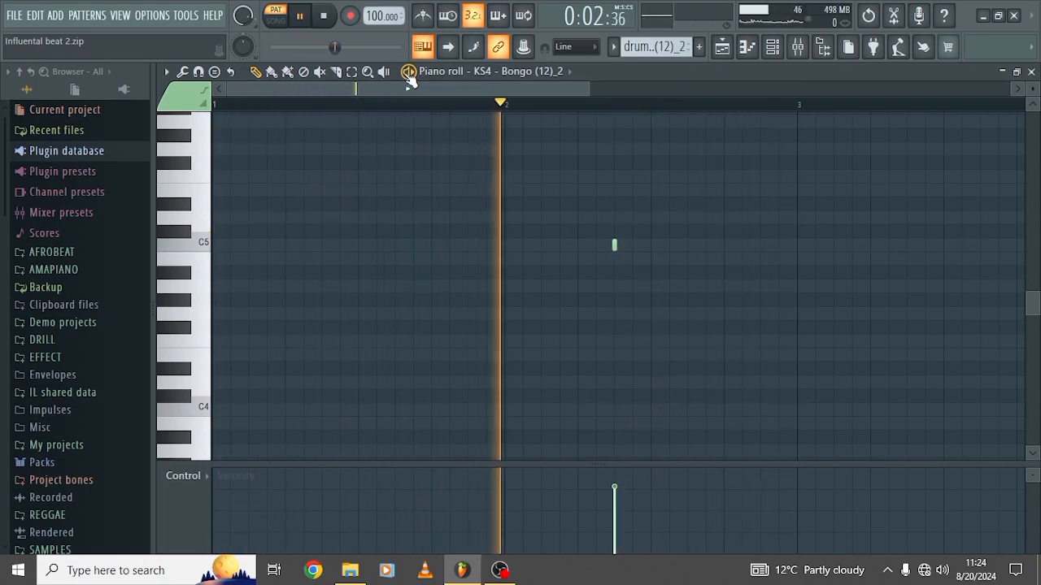
click(409, 73)
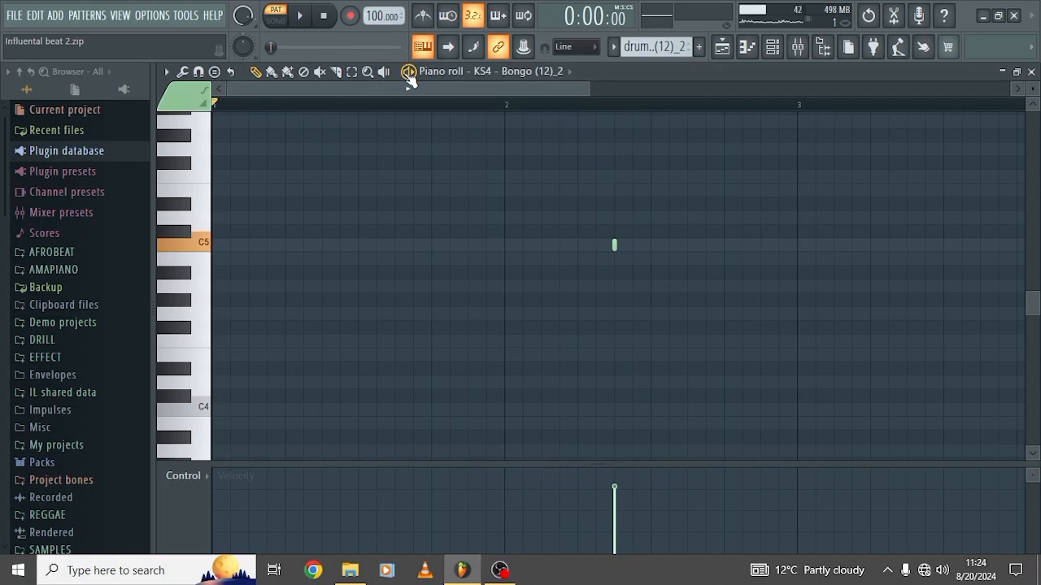
click(724, 48)
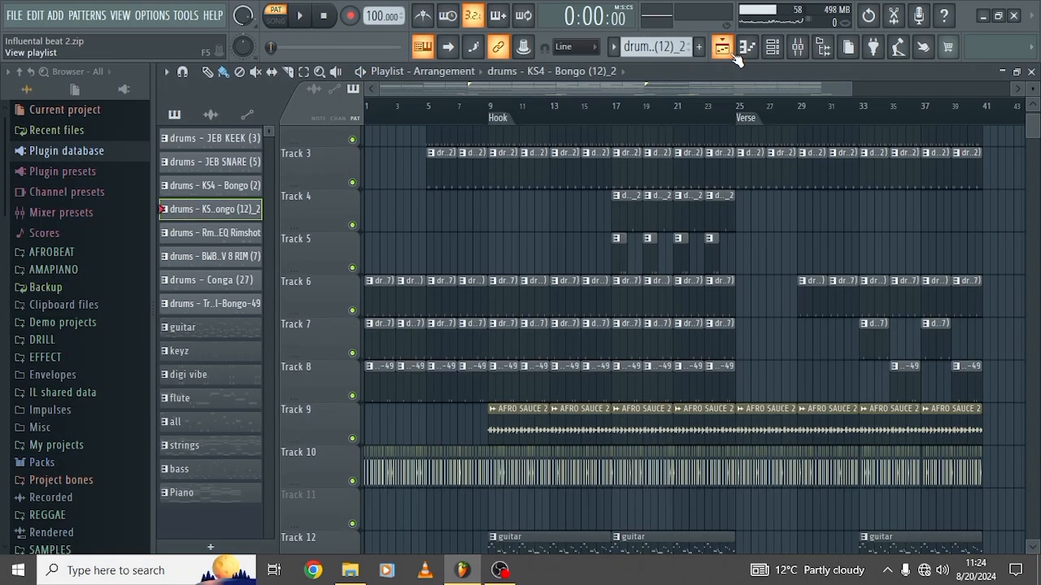
Audition the Rm019A-EQ Rimshot pattern from Track 5 in the piano roll and return to the playlist.
double_click(618, 258)
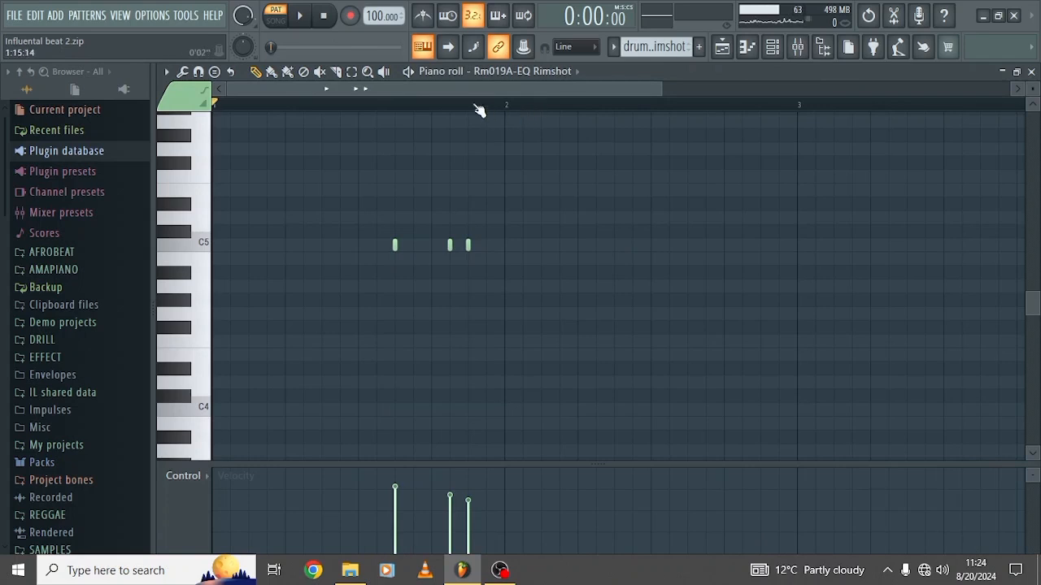
key(space)
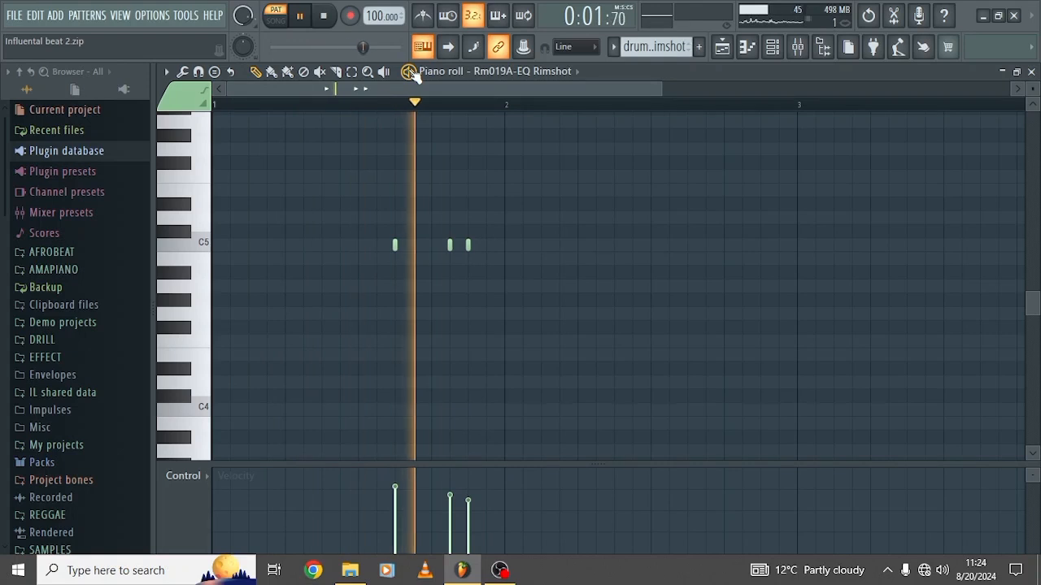
key(space)
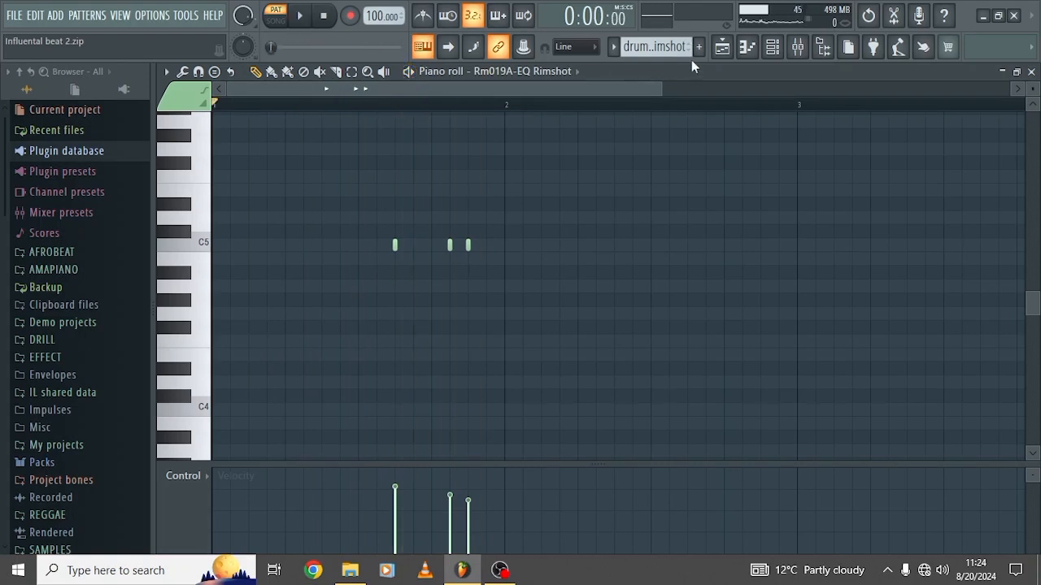
click(722, 52)
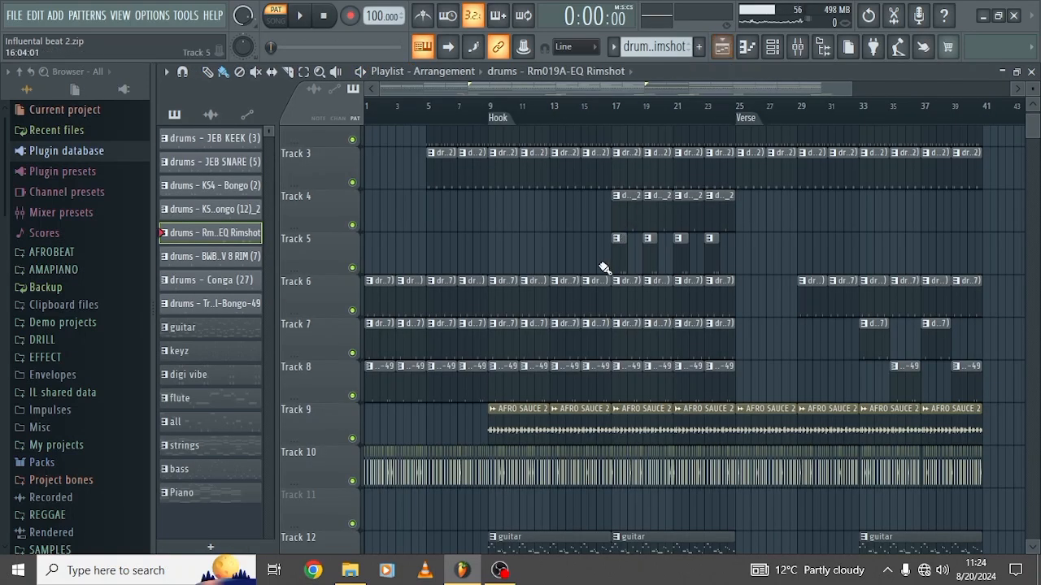
Audition the BWB WAV 8 RIM (7) pattern from Track 6 in the piano roll and return to the playlist.
double_click(509, 300)
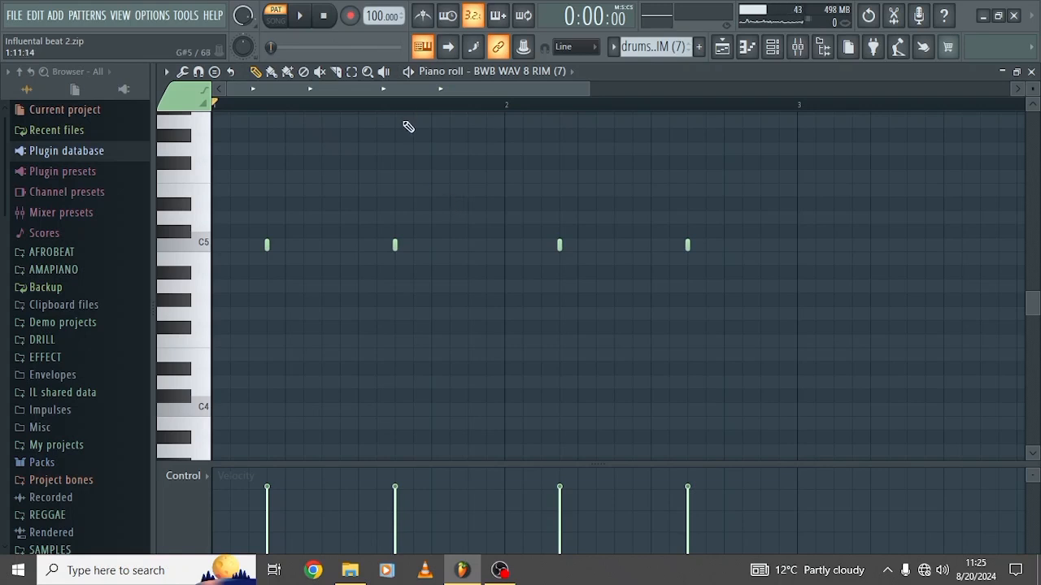
click(409, 71)
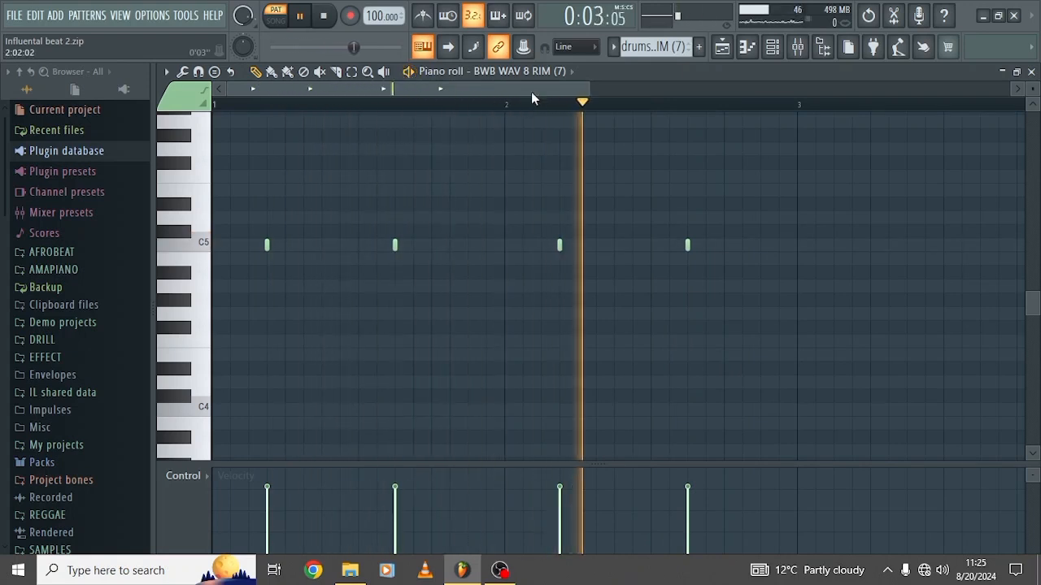
key(space)
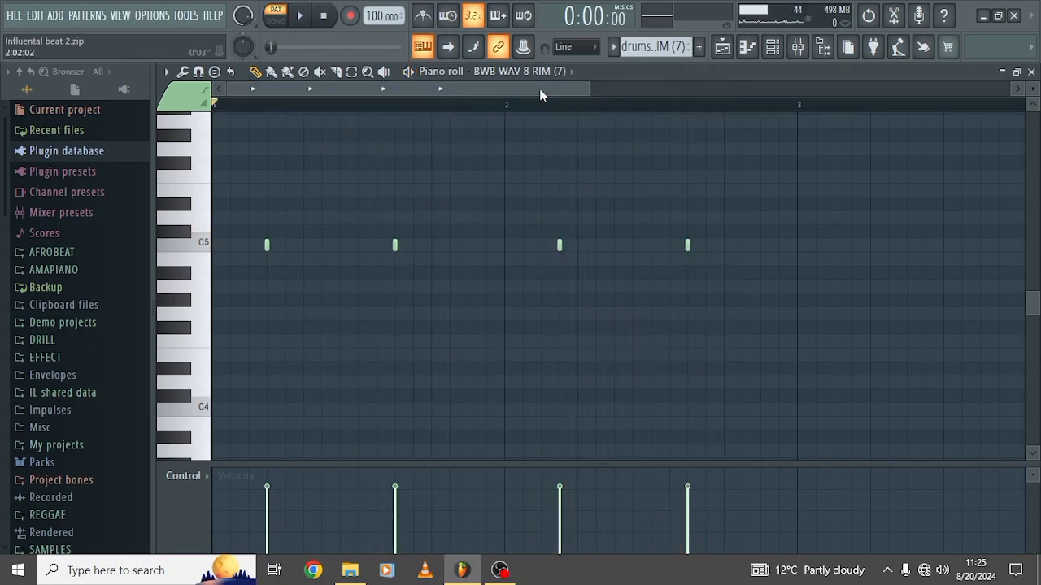
click(728, 53)
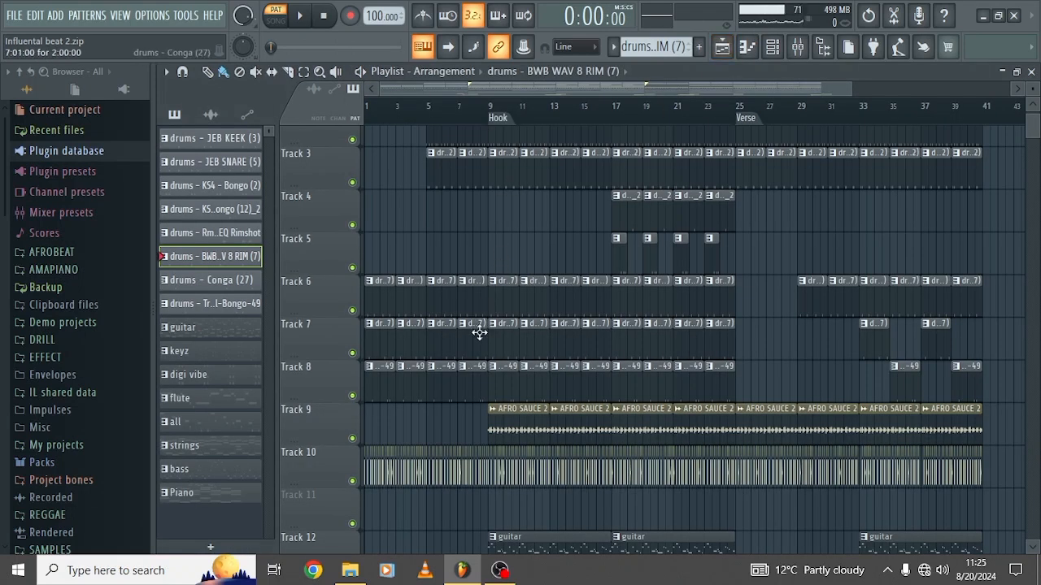
Audition the Conga (27) pattern from Track 7 in the piano roll and return to the playlist.
scroll(480, 338, down, 1)
scroll(488, 317, down, 3)
double_click(501, 273)
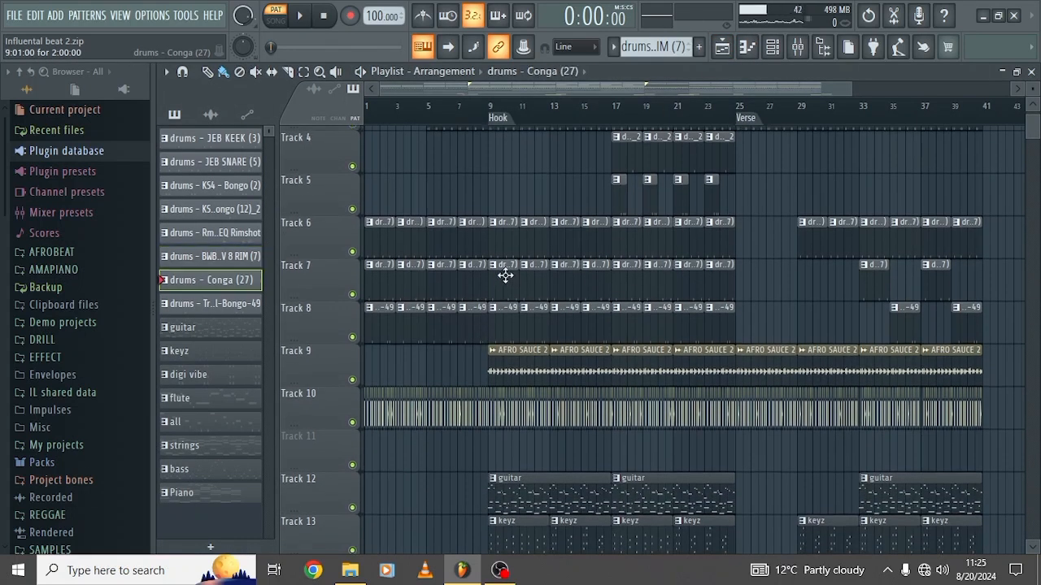
scroll(413, 227, left, 3)
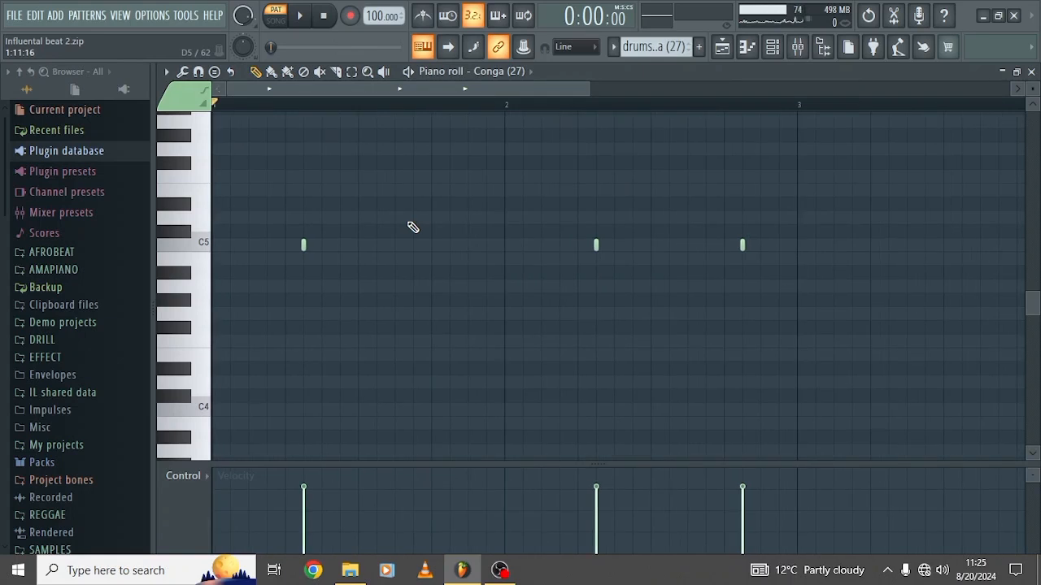
click(409, 72)
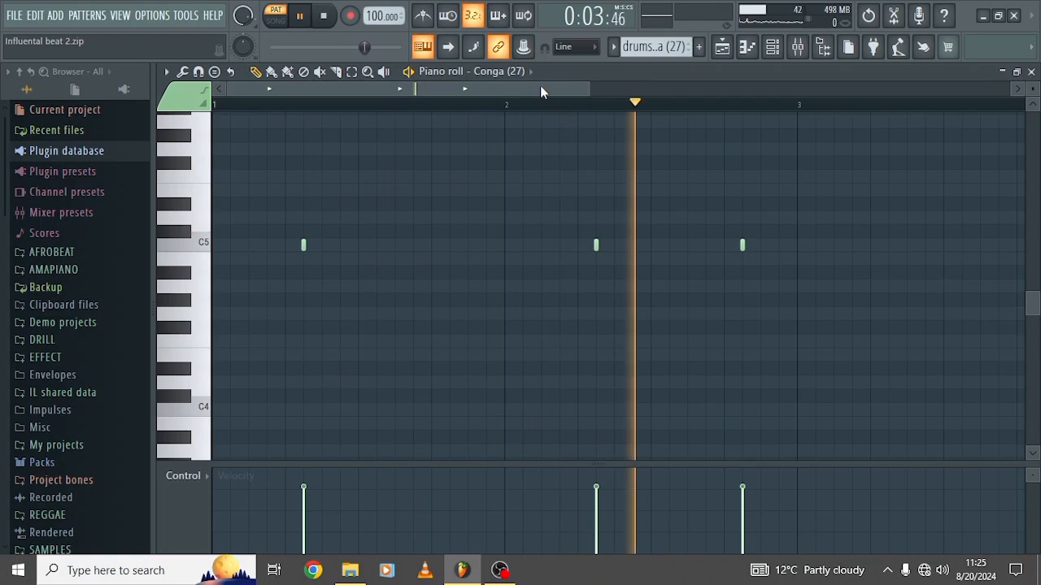
key(space)
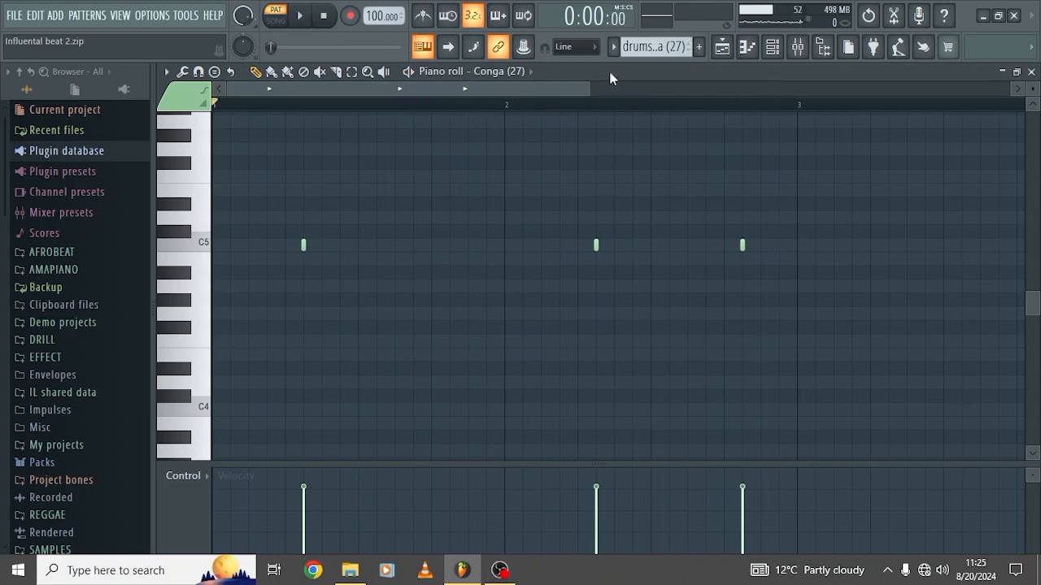
click(722, 49)
Open the Tribal-Bongo-49 pattern from Track 8 in the piano roll and audition it.
scroll(548, 272, down, 2)
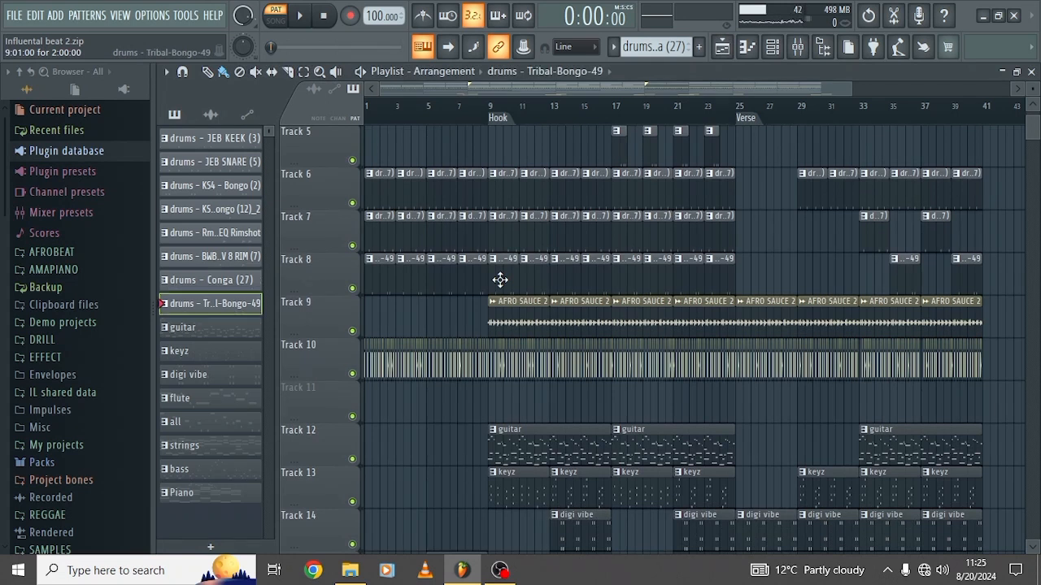
double_click(500, 279)
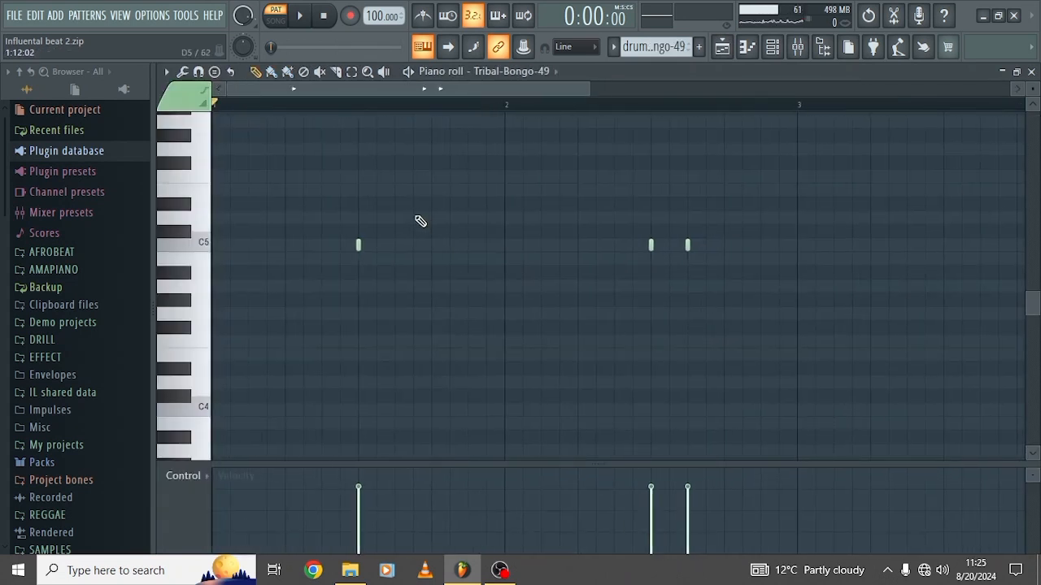
click(409, 73)
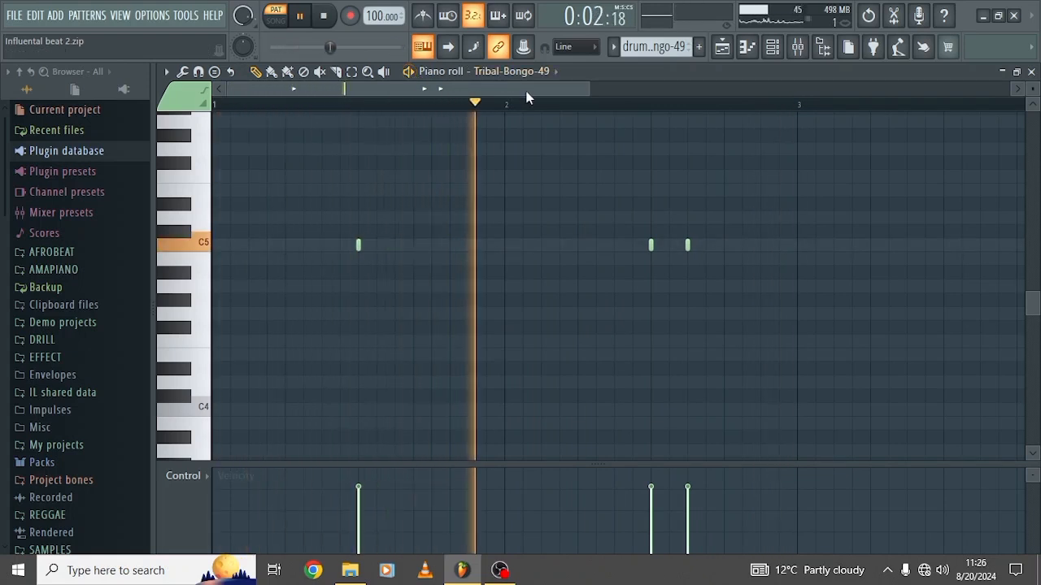
key(space)
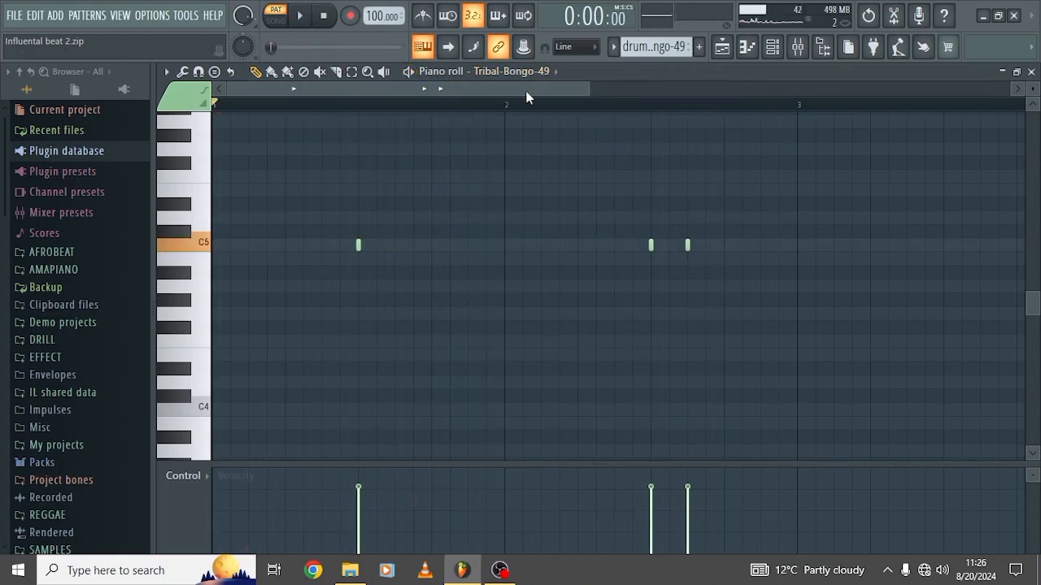
Return to the playlist and set the song playback position to bar 17.
click(731, 55)
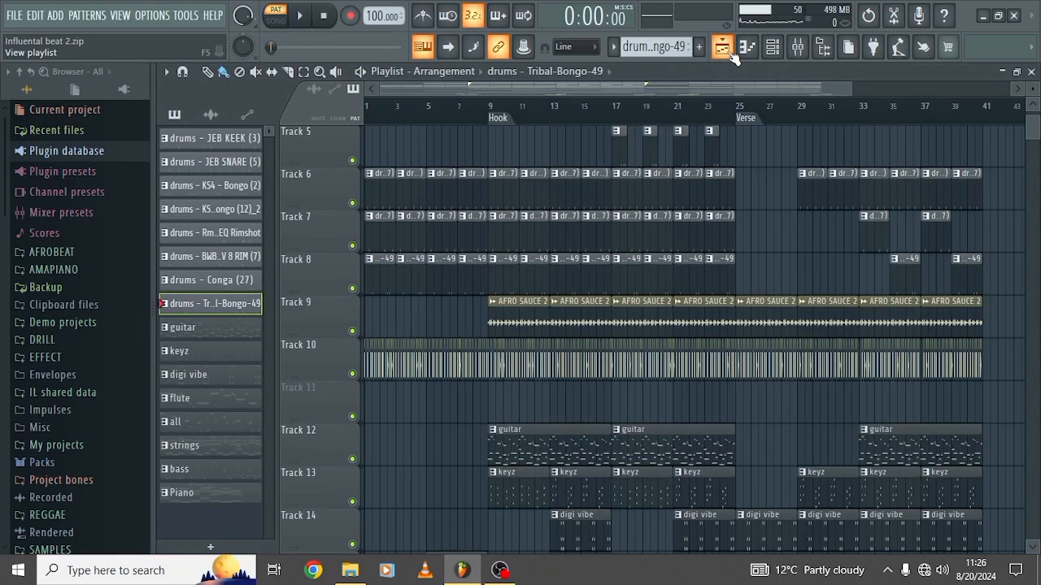
scroll(555, 249, down, 4)
scroll(555, 250, up, 5)
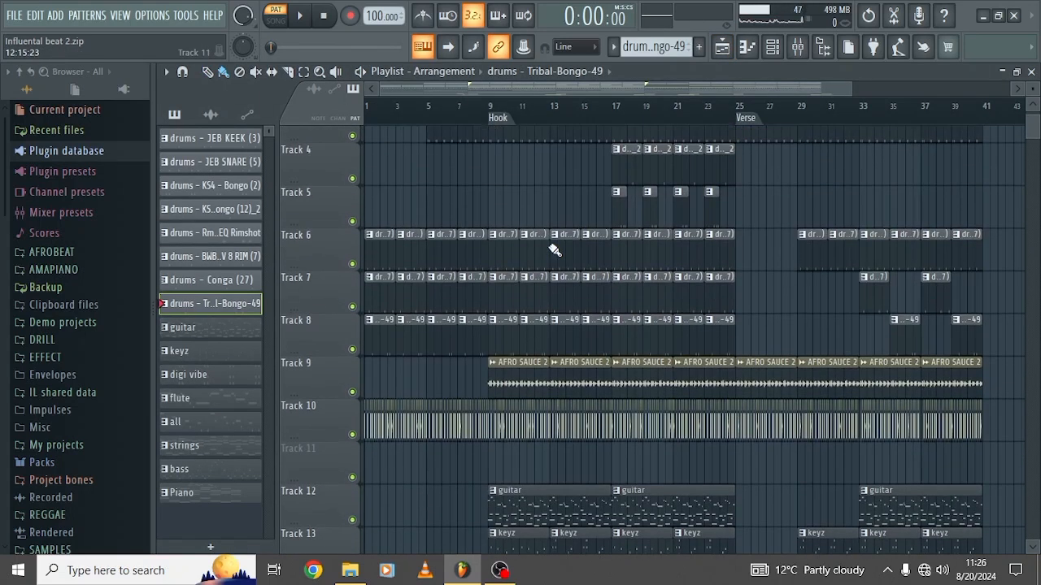
scroll(555, 250, up, 3)
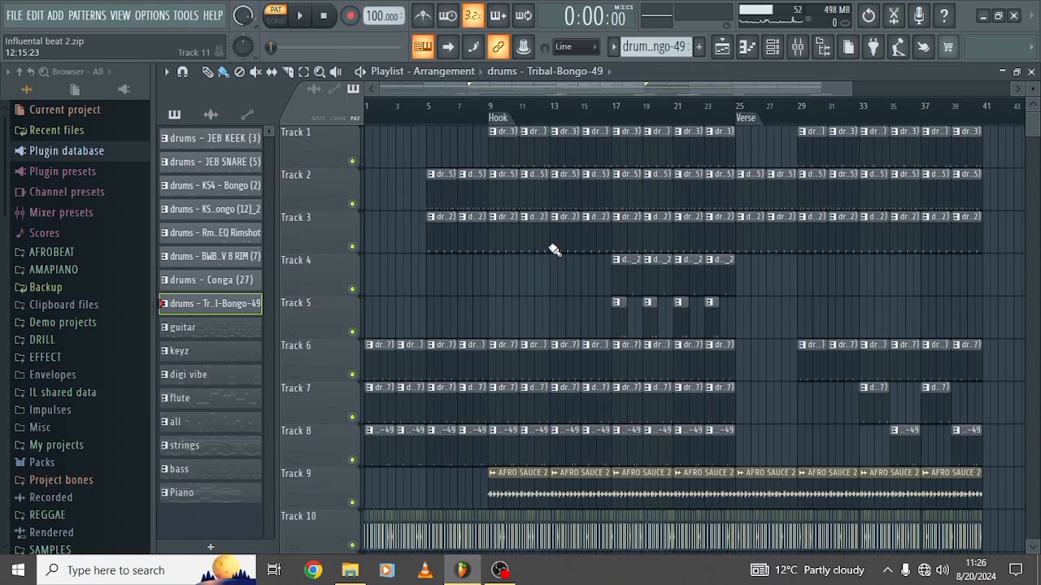
click(618, 116)
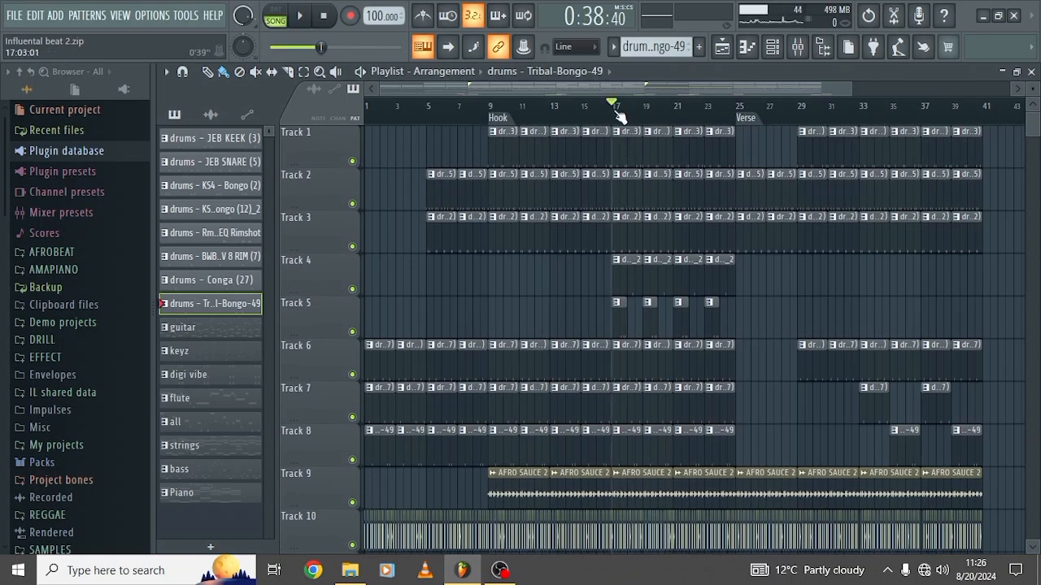
Mute Track 9 and every track below it, and play drum Tracks 1 to 8 together from bar 17.
scroll(506, 379, down, 6)
drag(352, 317, 354, 244)
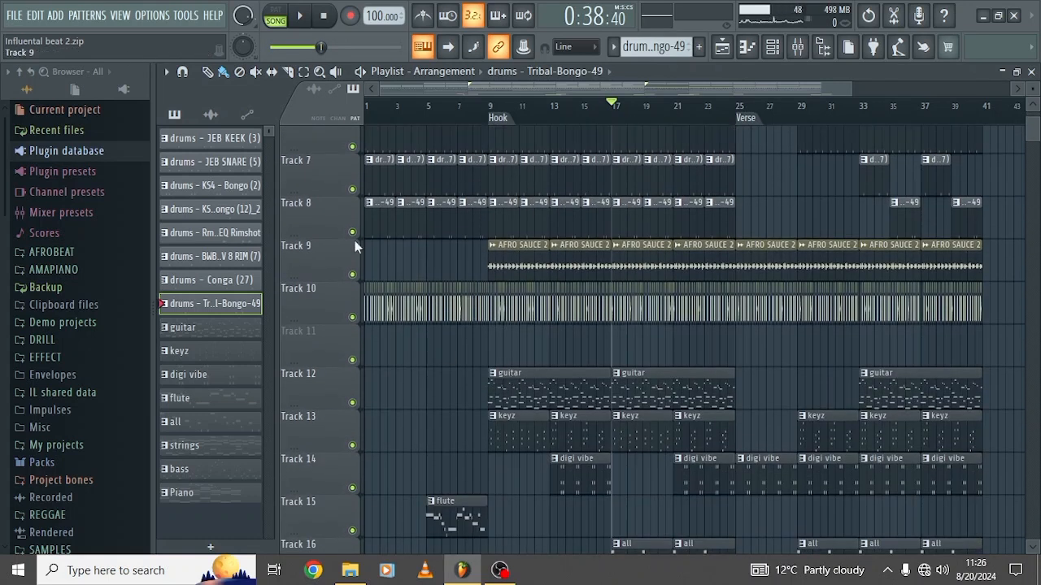
scroll(360, 224, up, 6)
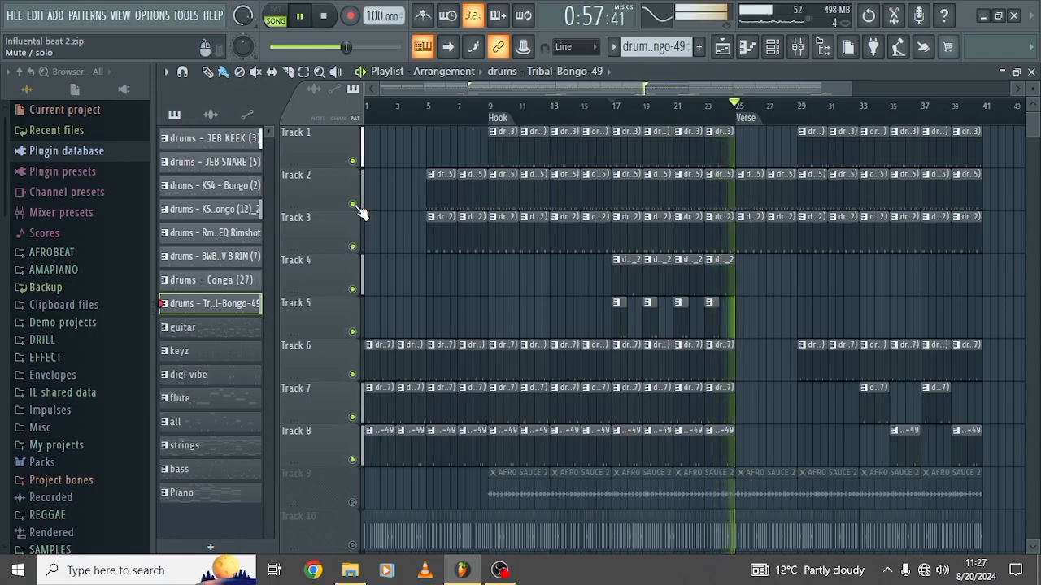
key(space)
Solo the AFRO SAUCE 2 loop on Track 9 and audition it from bar 17.
scroll(709, 318, down, 6)
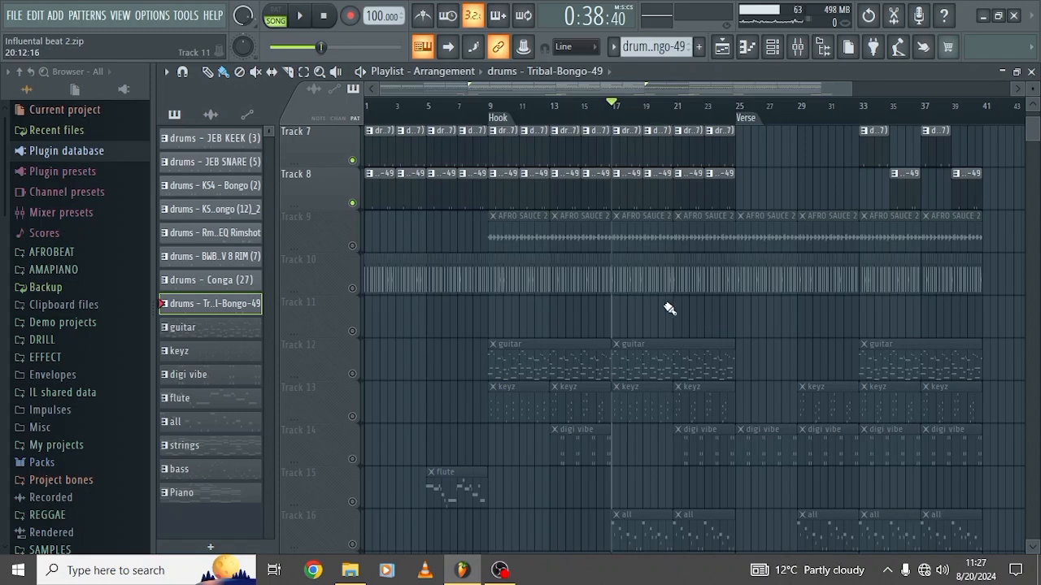
scroll(593, 291, up, 3)
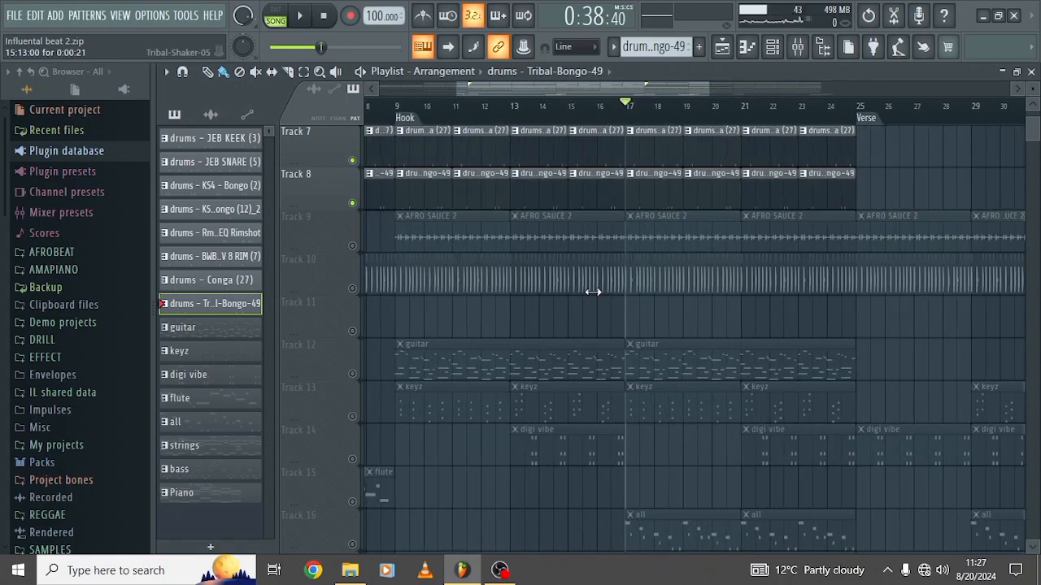
right_click(353, 248)
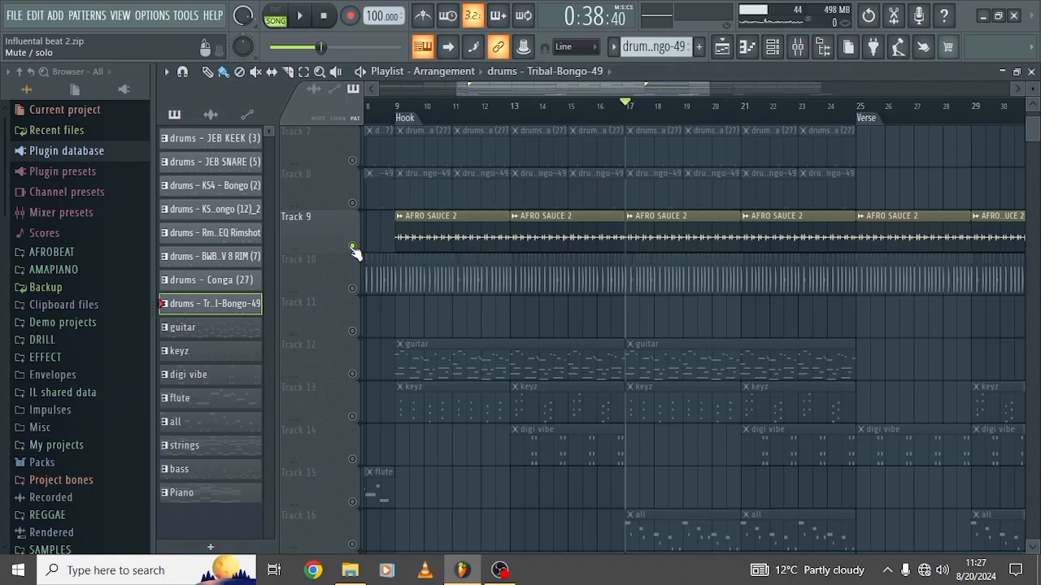
key(space)
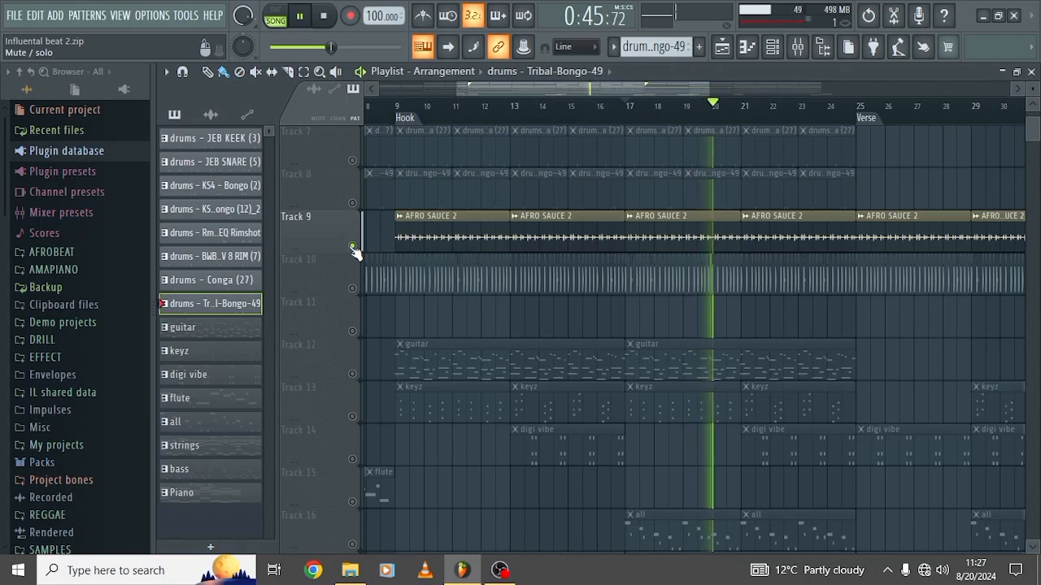
key(space)
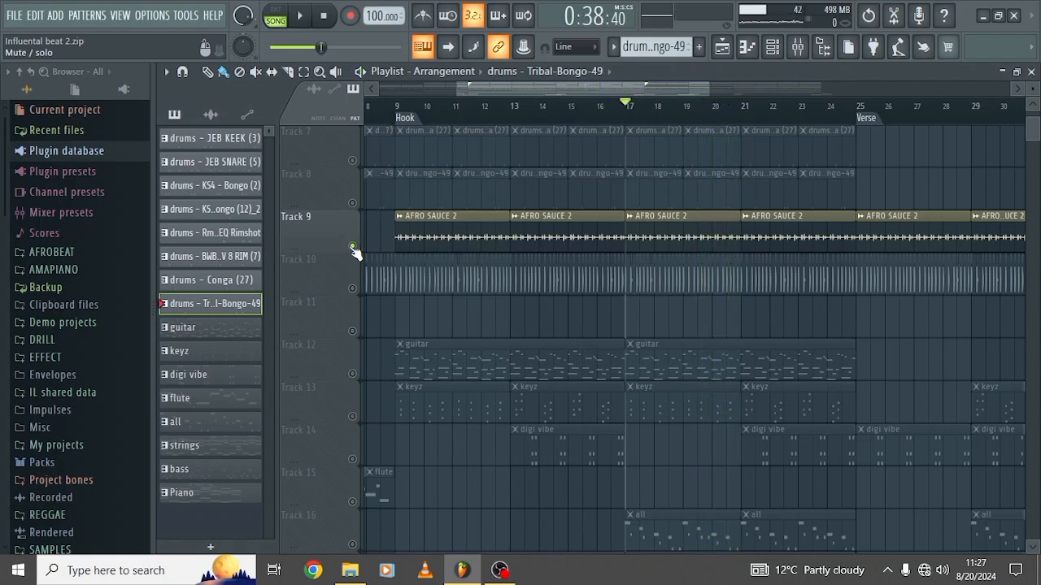
Unmute Track 10, mute Track 9, and audition the shaker clips on Track 10 alone from bar 17.
ctrl+scroll(490, 246, up, 3)
scroll(490, 248, down, 1)
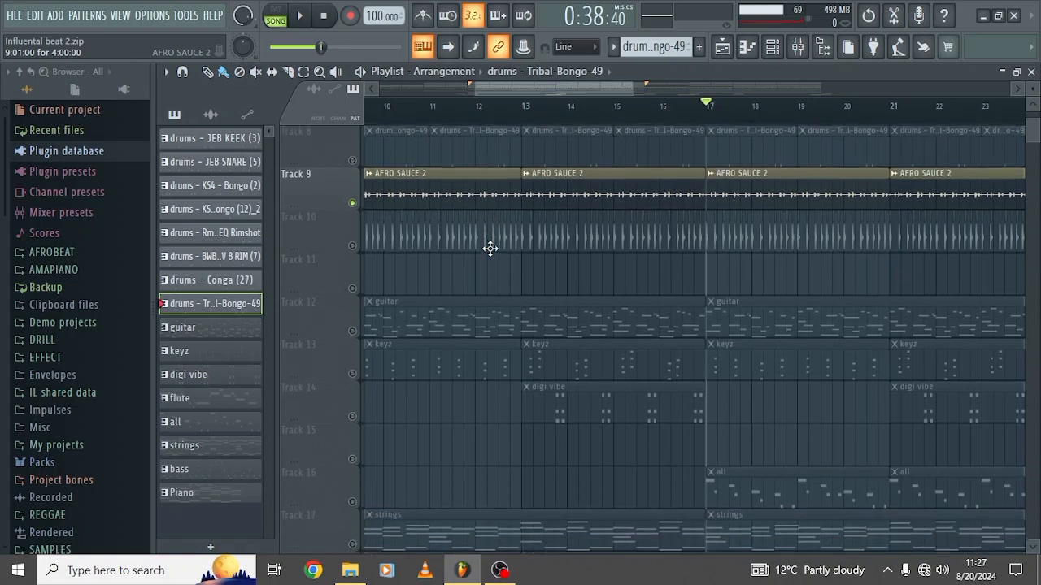
click(354, 244)
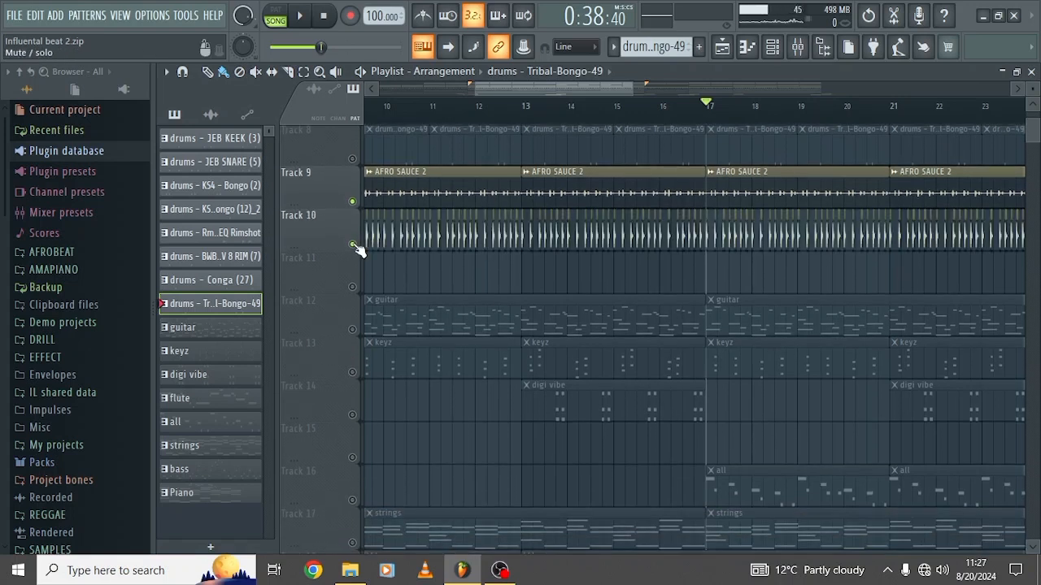
click(354, 201)
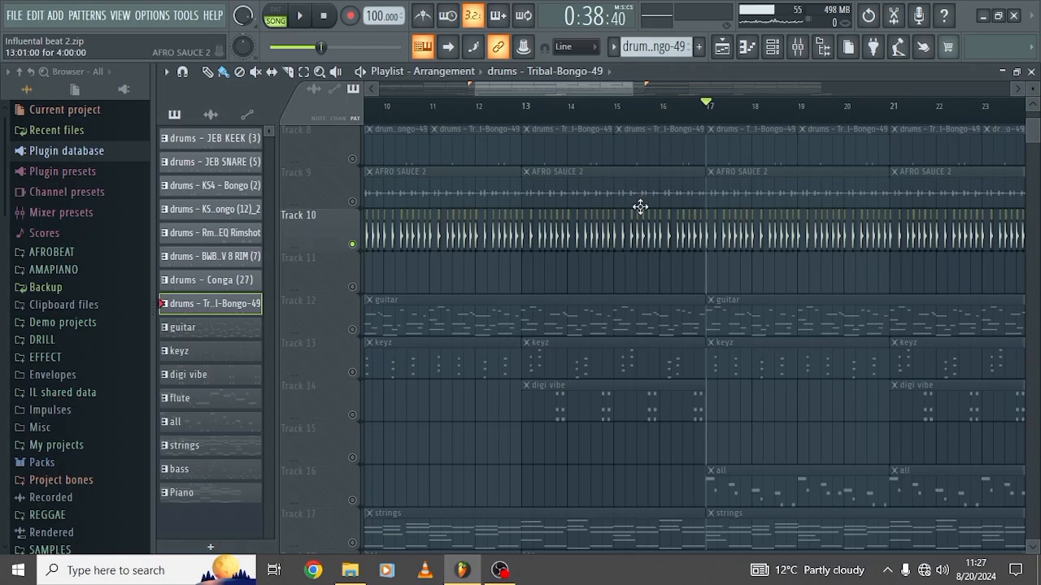
scroll(639, 206, up, 3)
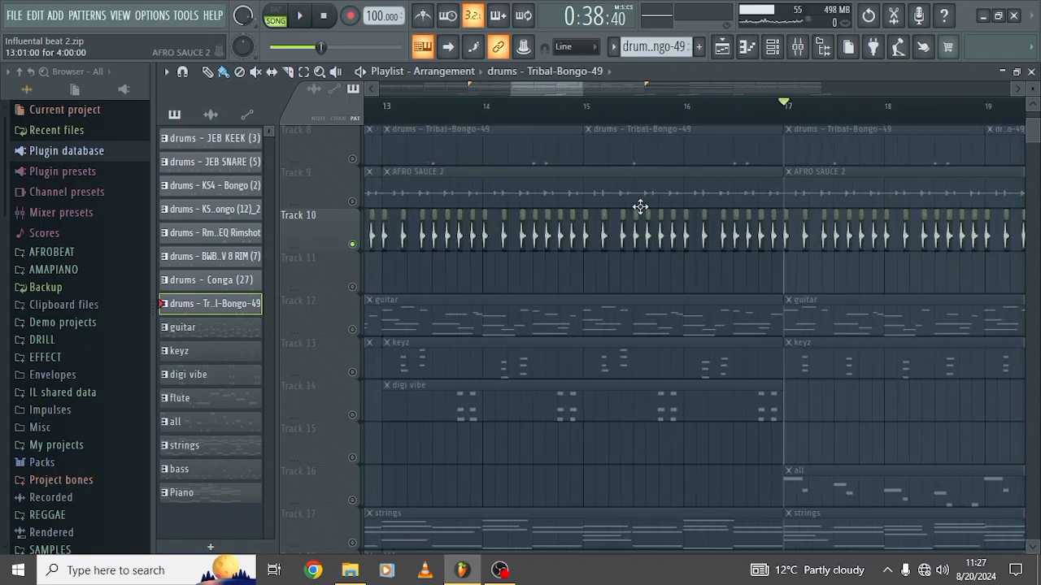
scroll(640, 206, right, 3)
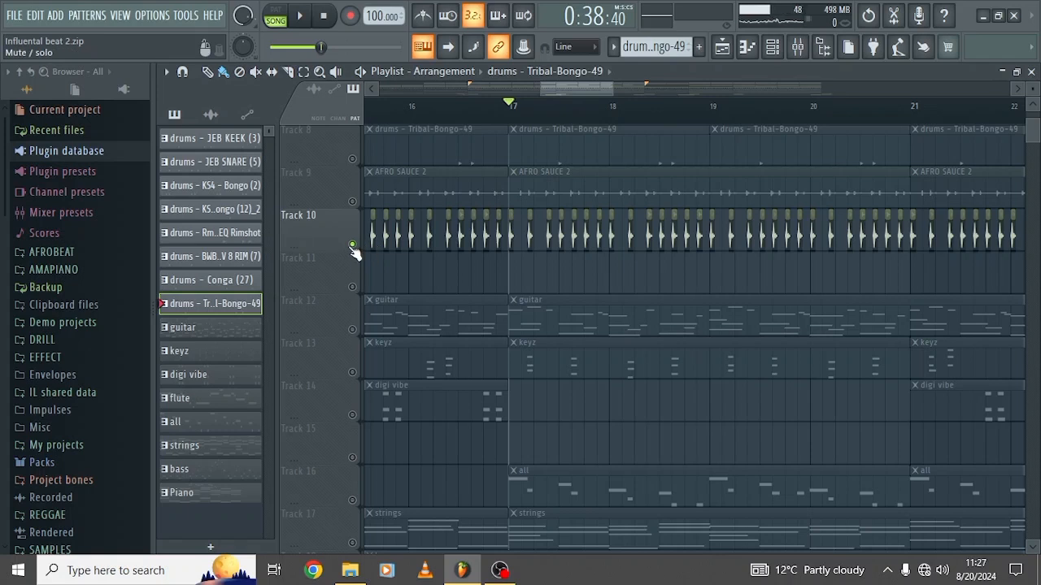
key(space)
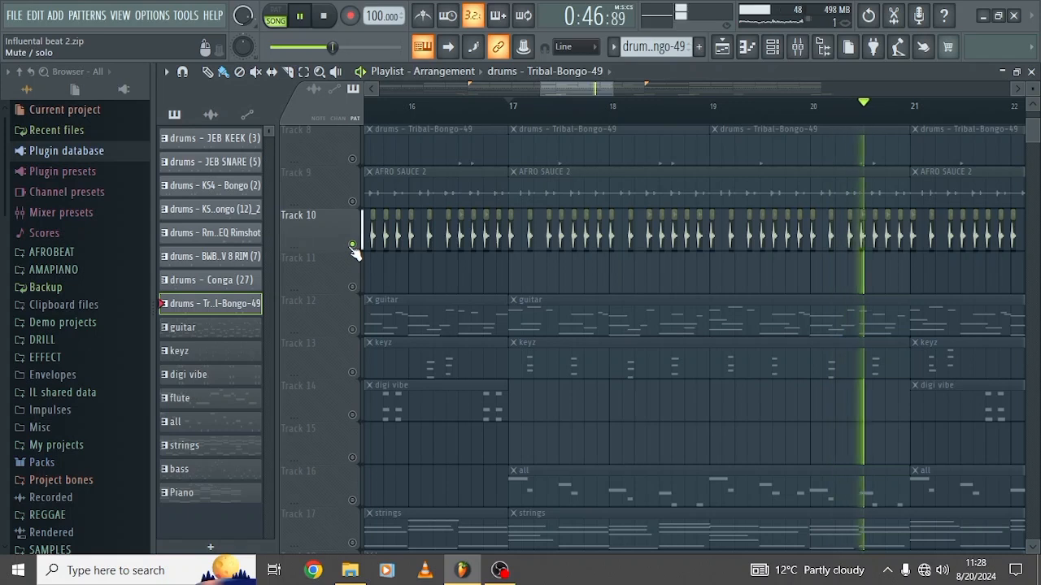
key(space)
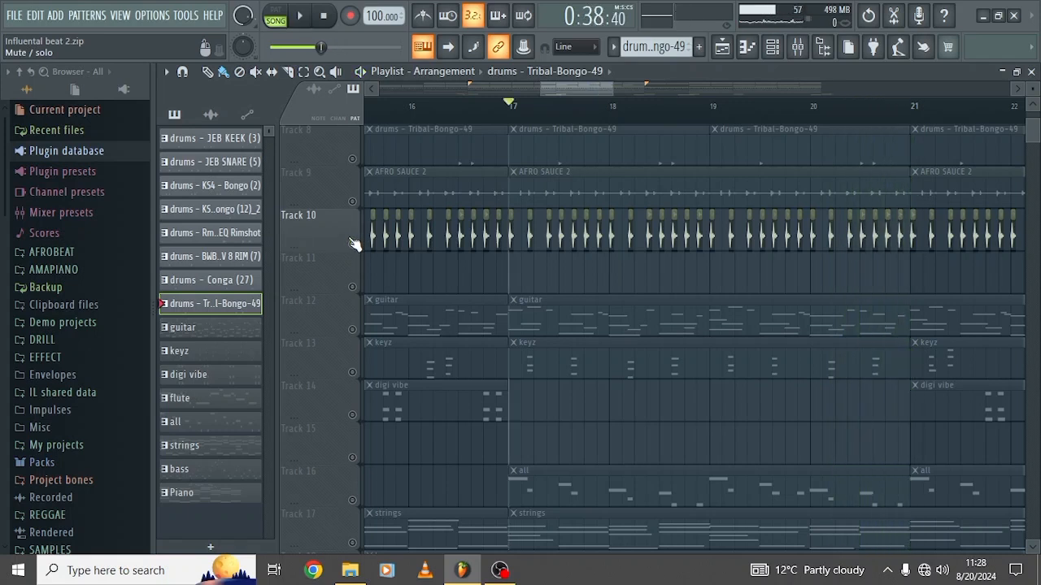
Unmute Track 9 and play it together with Track 10 from bar 17, keeping all AFRO SAUCE 2 clips in place.
click(353, 203)
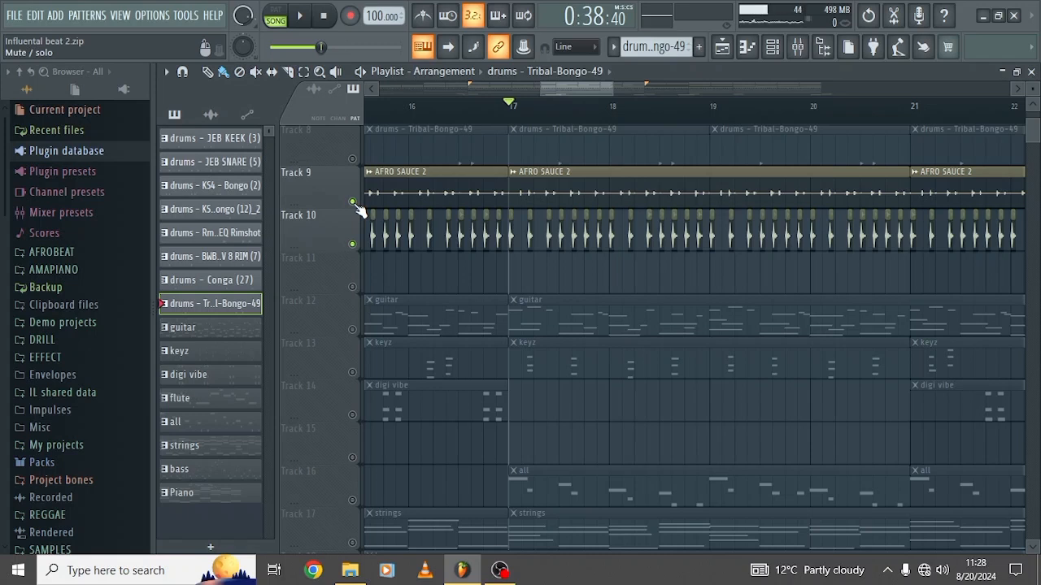
key(space)
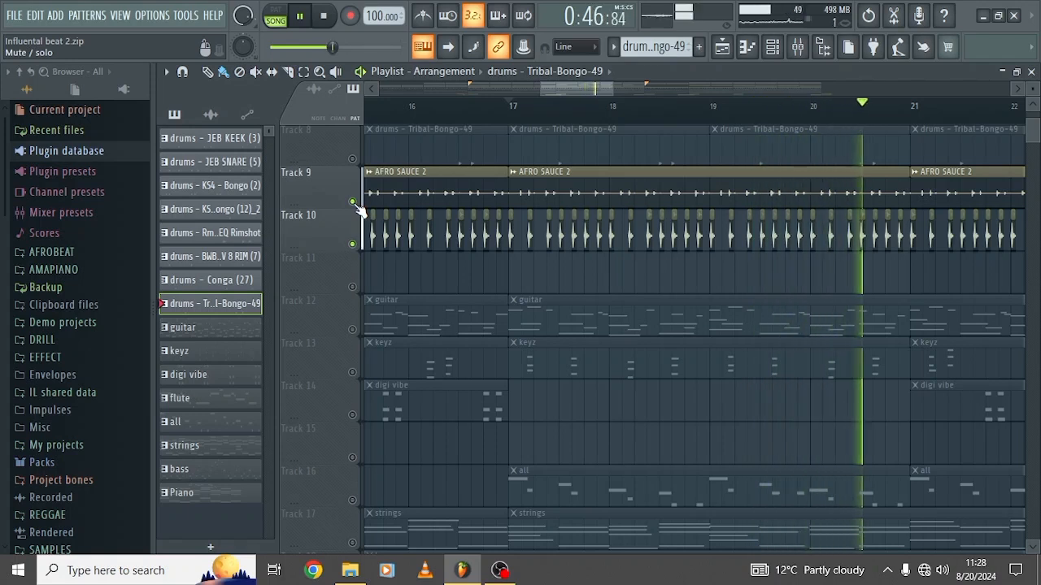
key(space)
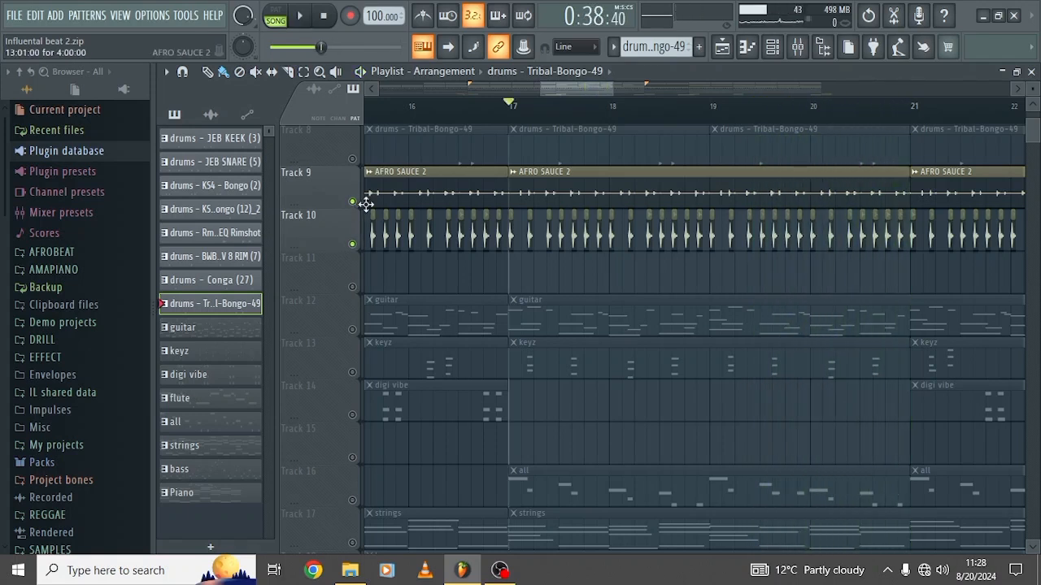
right_click(367, 203)
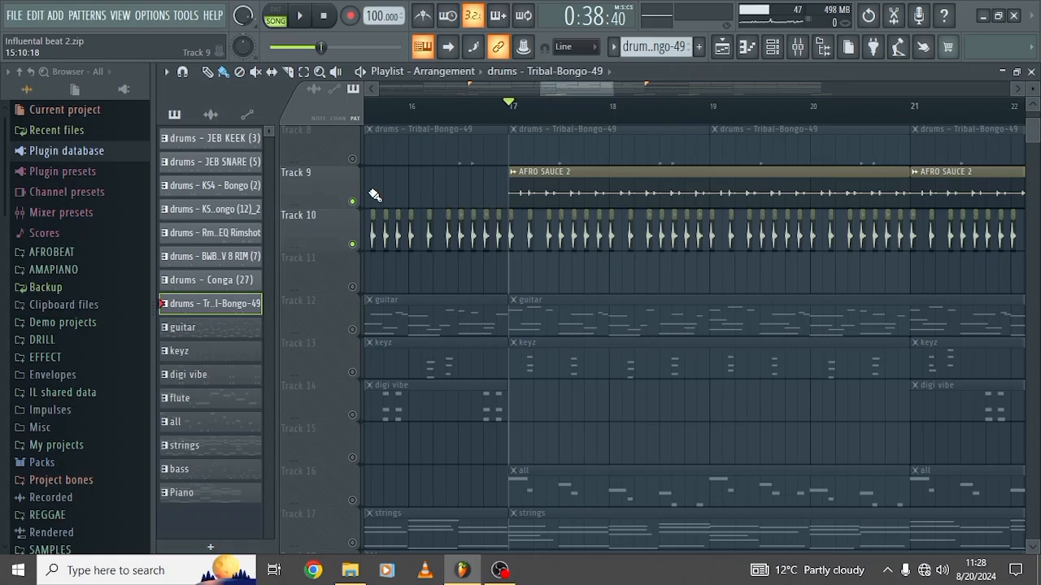
key(ctrl+z)
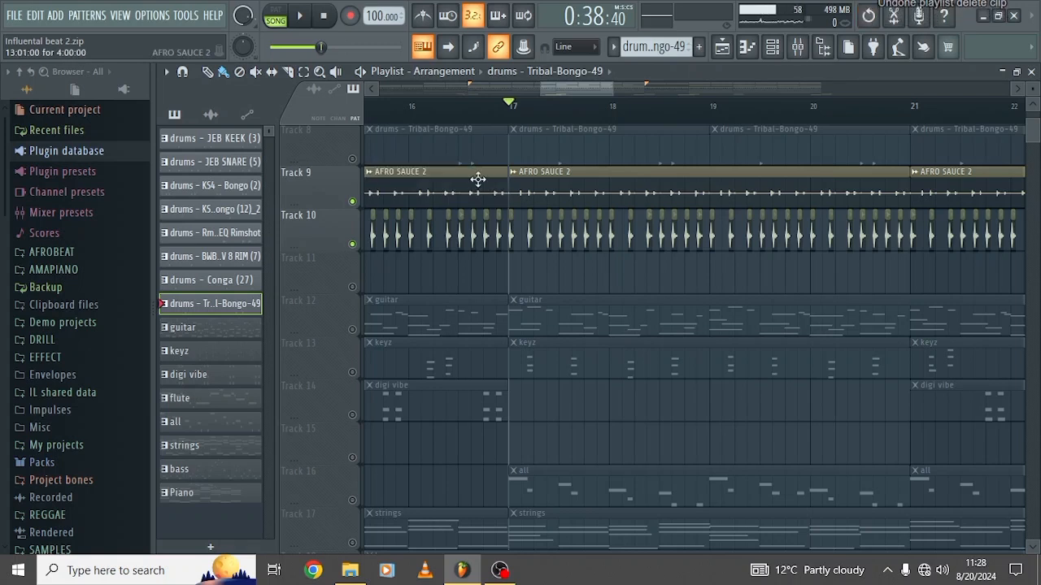
Unmute drum Tracks 8 through 1 so that they sound together with Tracks 9 and 10.
scroll(478, 178, down, 2)
scroll(478, 179, down, 3)
scroll(477, 176, up, 3)
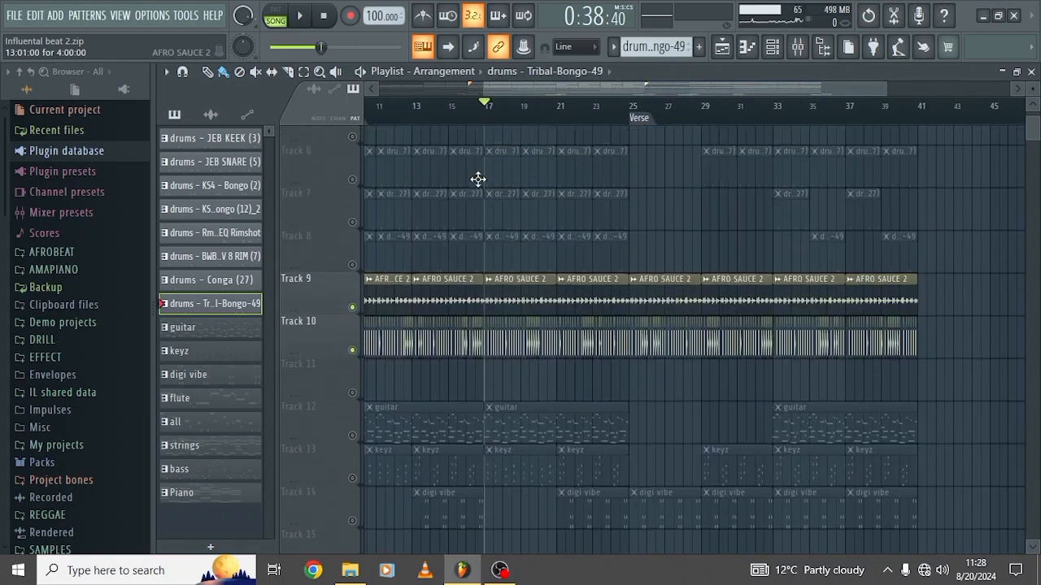
click(352, 268)
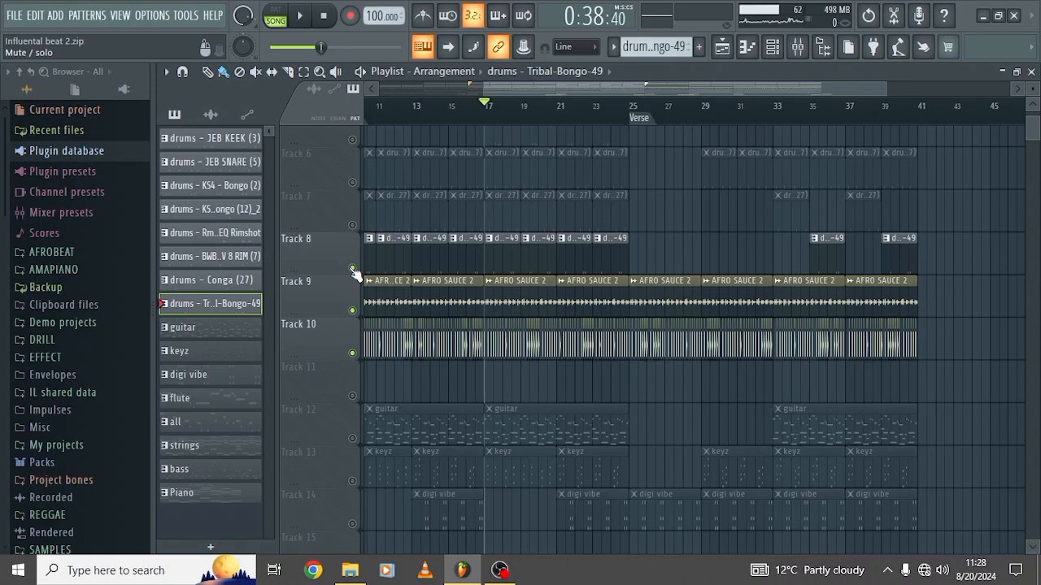
click(353, 225)
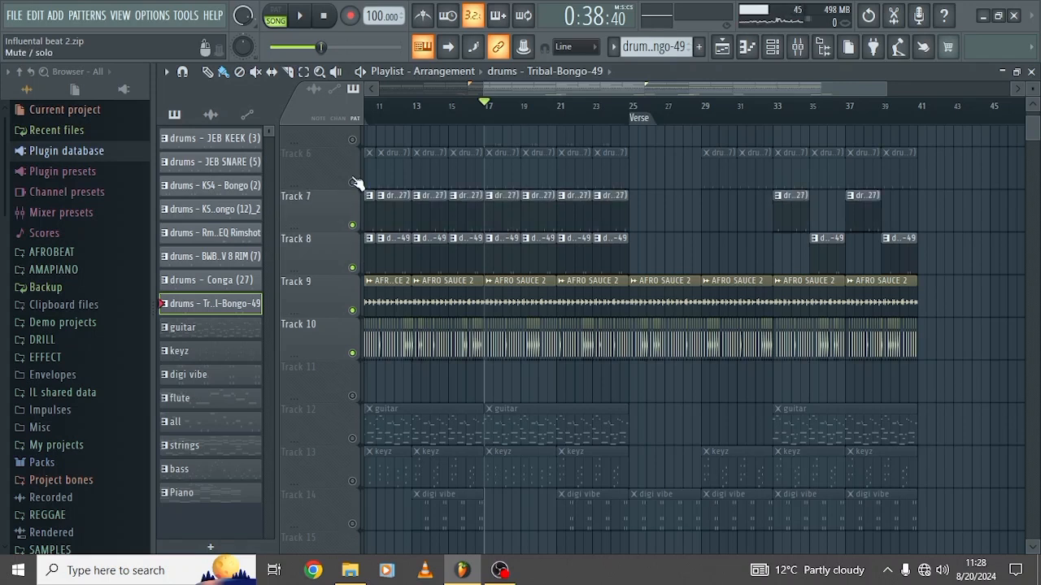
click(352, 183)
scroll(400, 222, up, 3)
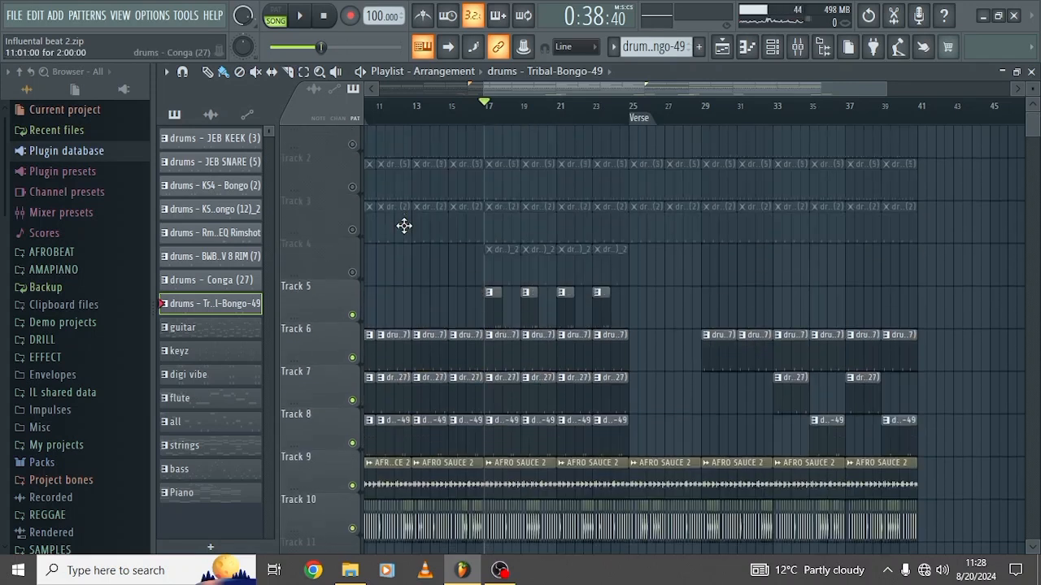
click(353, 290)
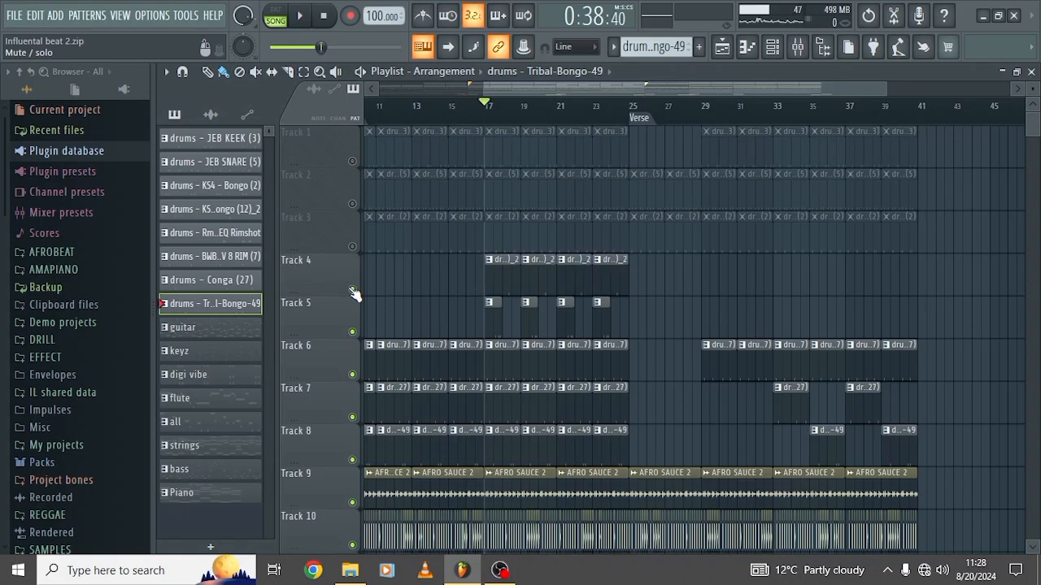
click(353, 247)
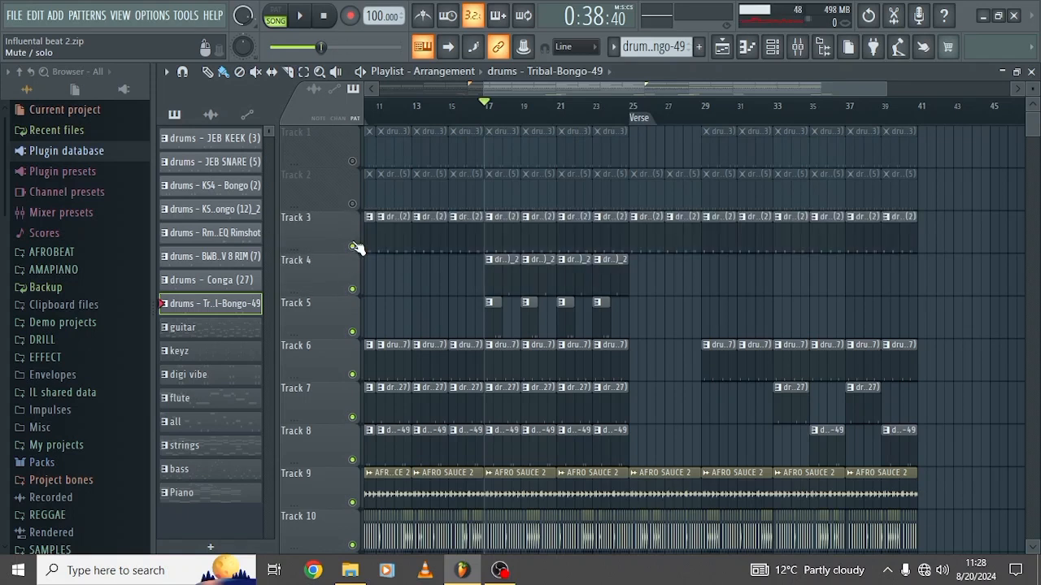
click(353, 204)
click(353, 161)
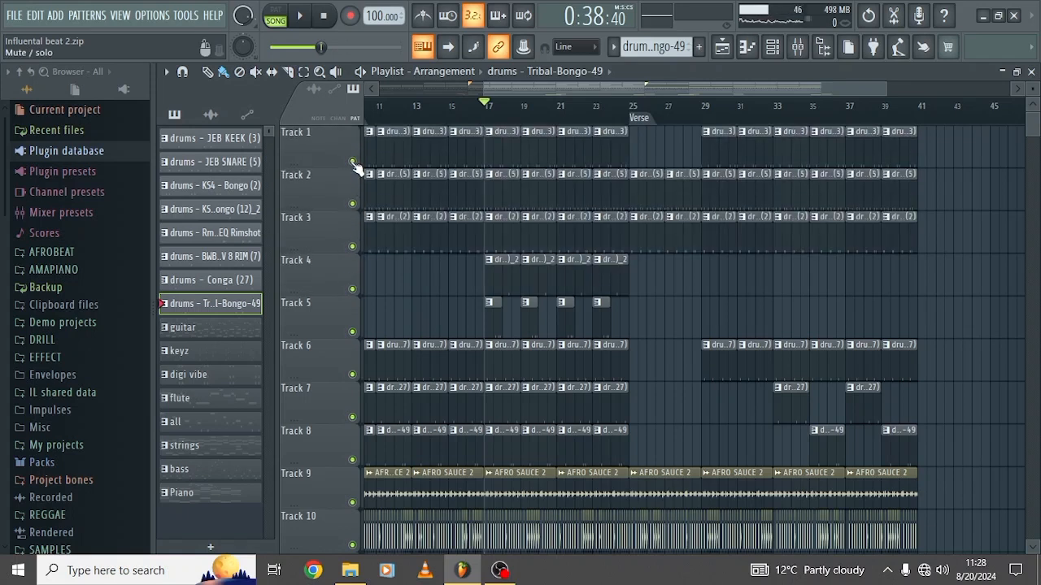
Play the complete drum section on Tracks 1 to 10 from bar 17.
scroll(623, 281, down, 4)
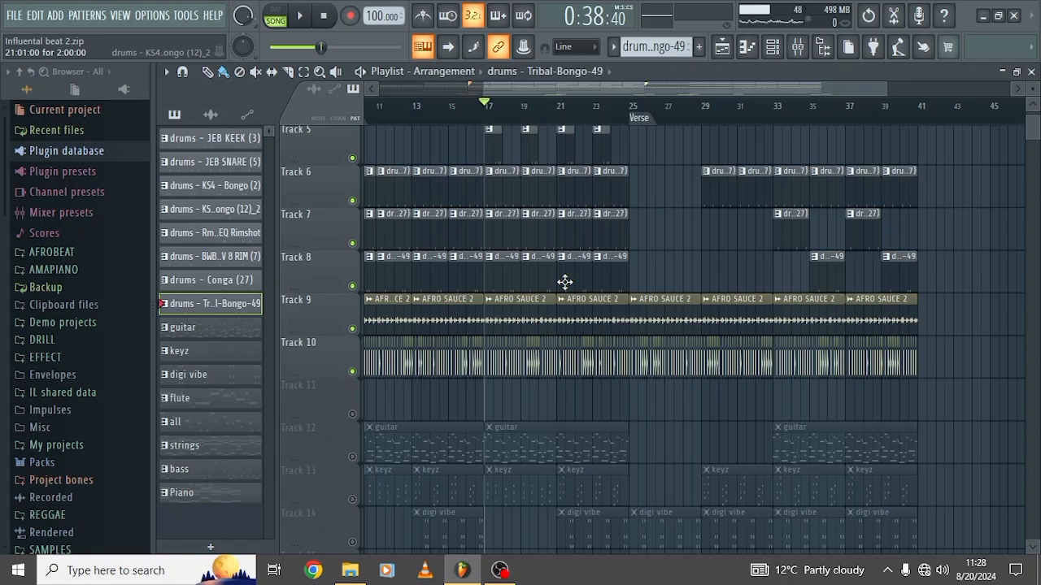
key(space)
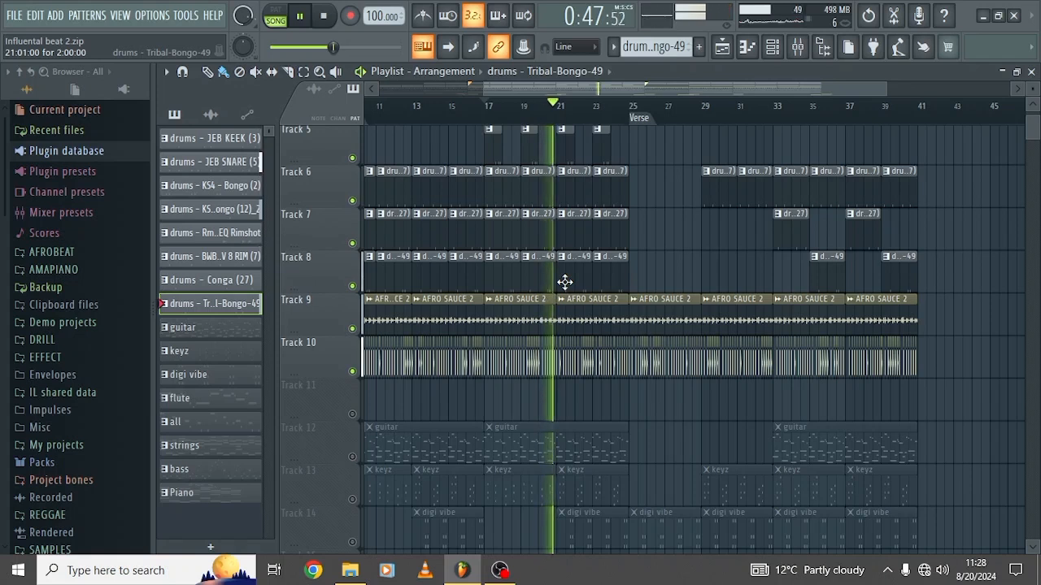
key(space)
Solo Track 14, which holds the digi vibe pattern, in the playlist.
scroll(565, 282, down, 5)
scroll(565, 282, left, 4)
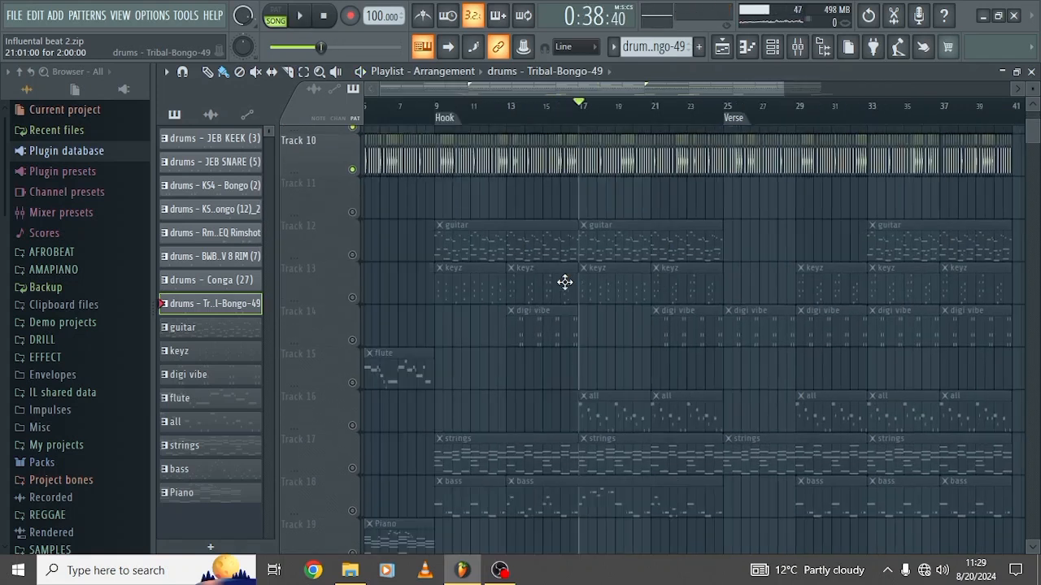
scroll(565, 282, down, 4)
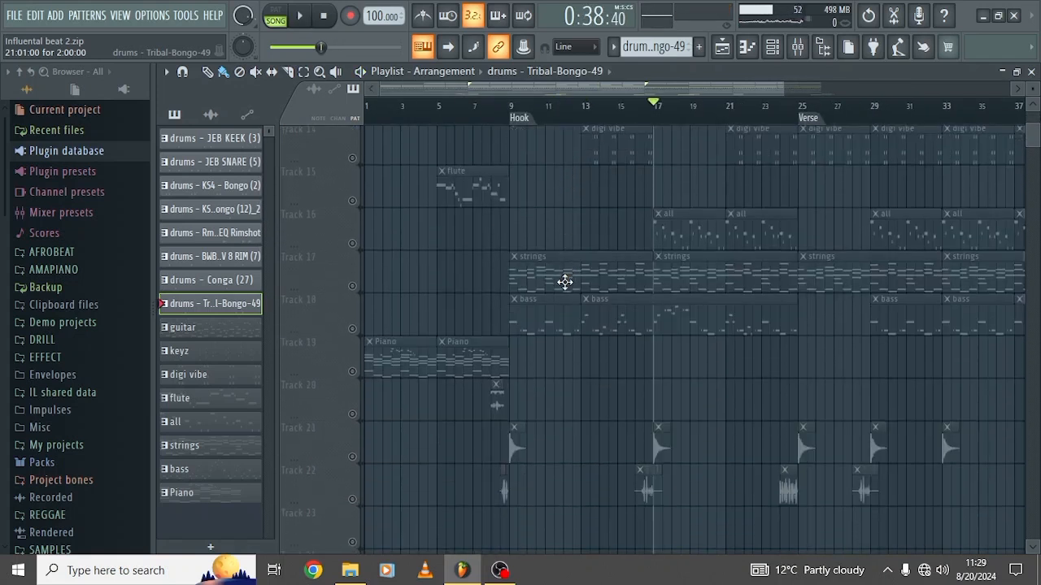
right_click(352, 158)
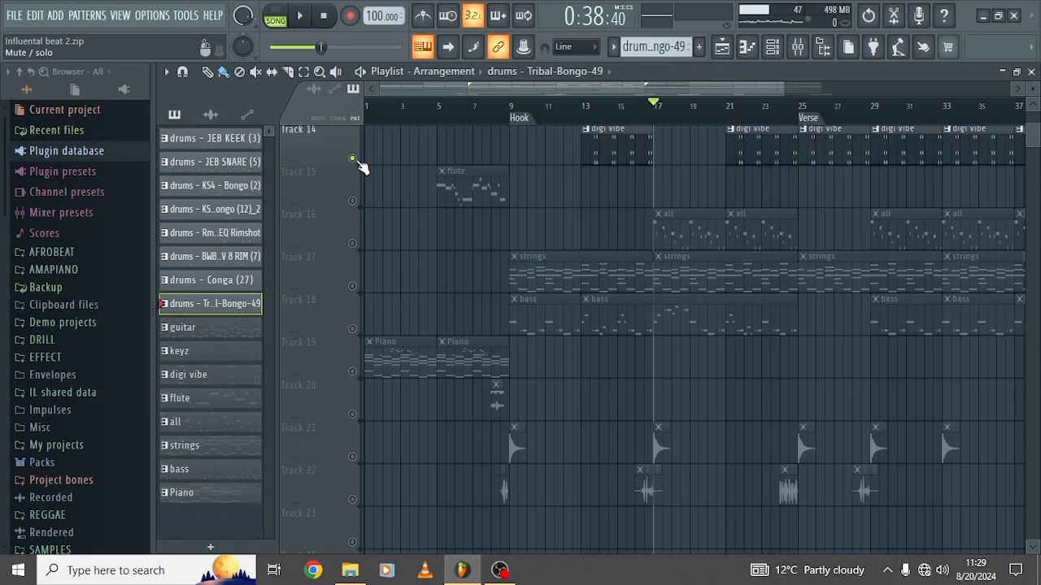
Unsolo Track 14 so that all playlist tracks sound, and open the Piano pattern on Track 19 in the piano roll.
right_click(352, 158)
double_click(397, 355)
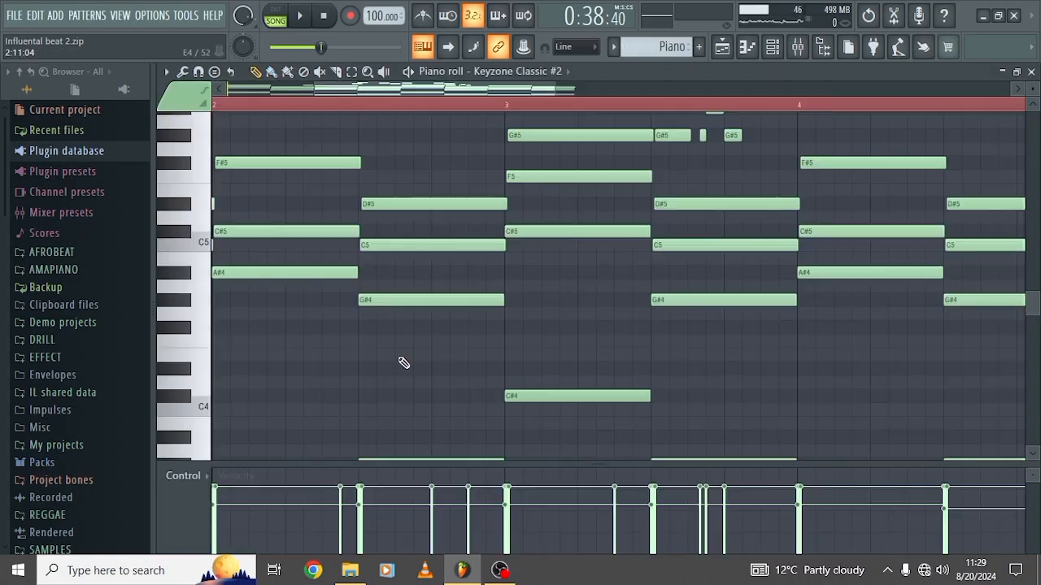
scroll(437, 316, down, 3)
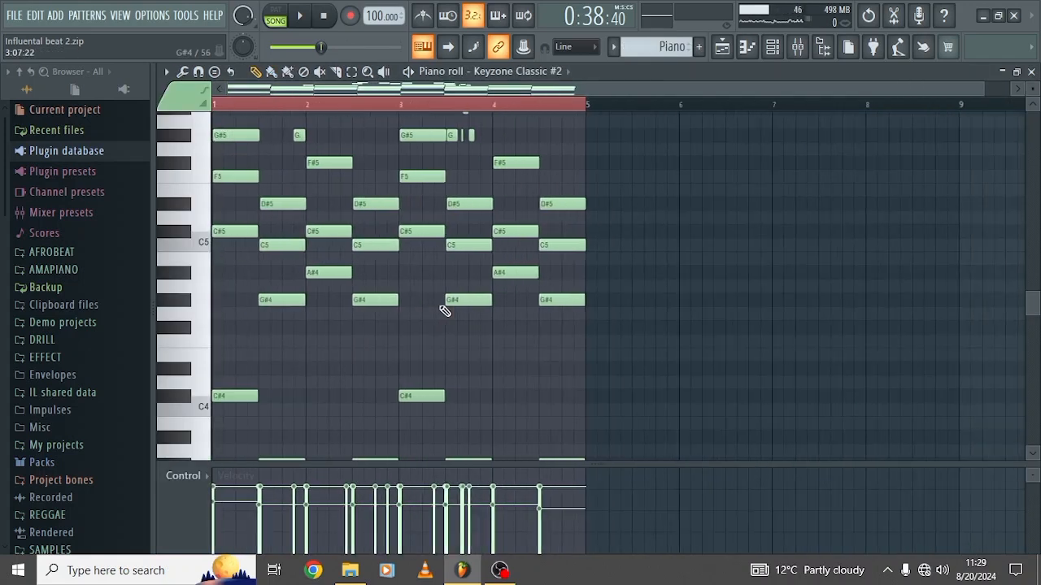
scroll(561, 200, up, 1)
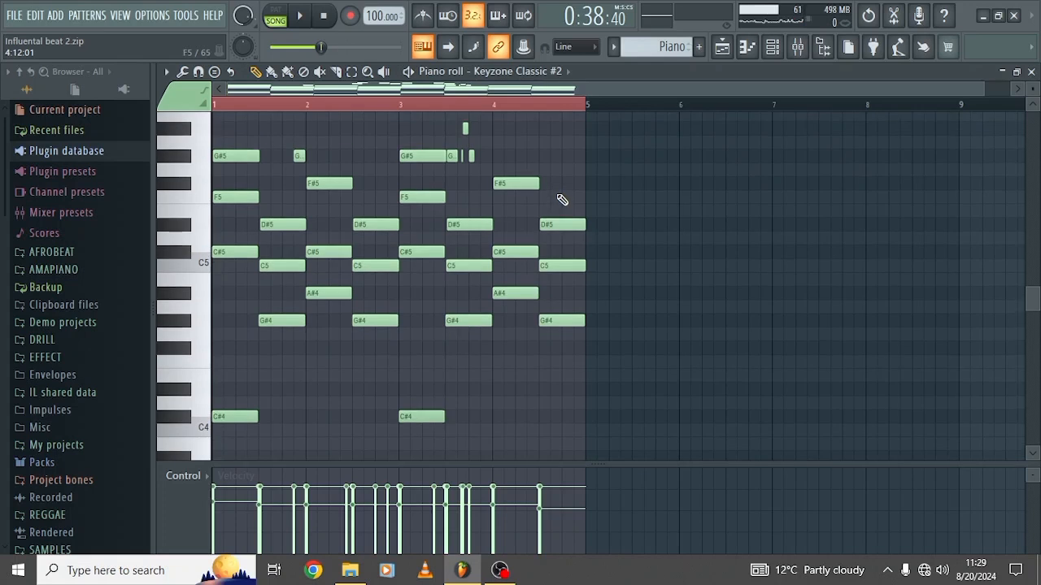
Inspect the Keyzone Classic #2 instrument and its selected program behind the Piano pattern, and return to the notes.
click(773, 46)
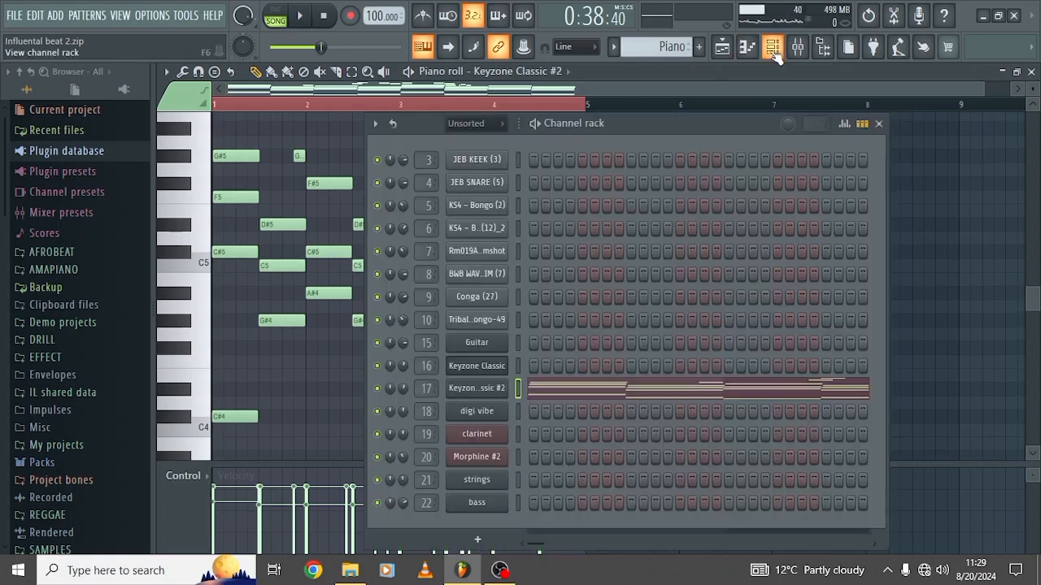
click(482, 389)
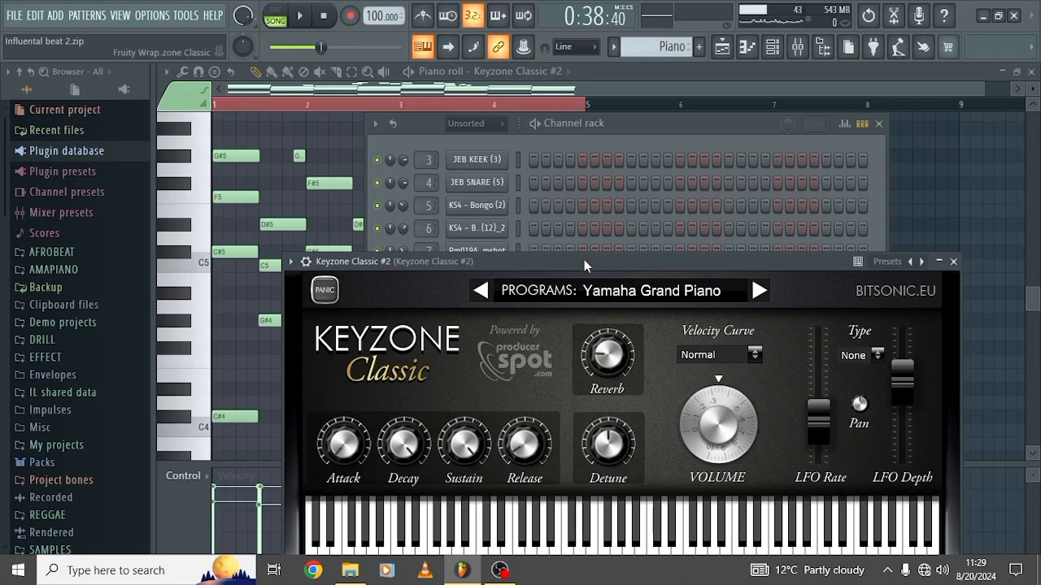
drag(583, 256, 554, 175)
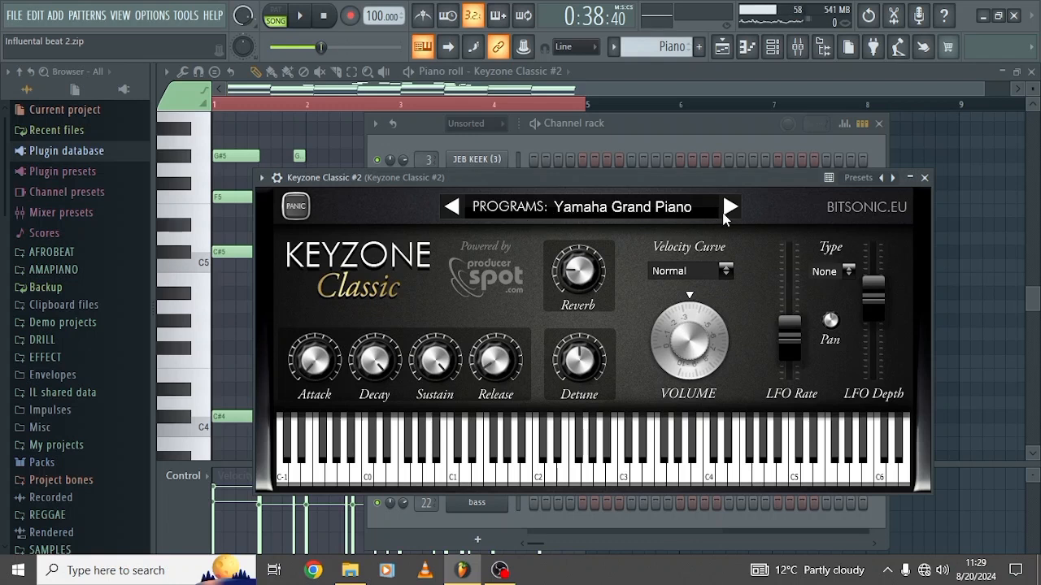
click(607, 89)
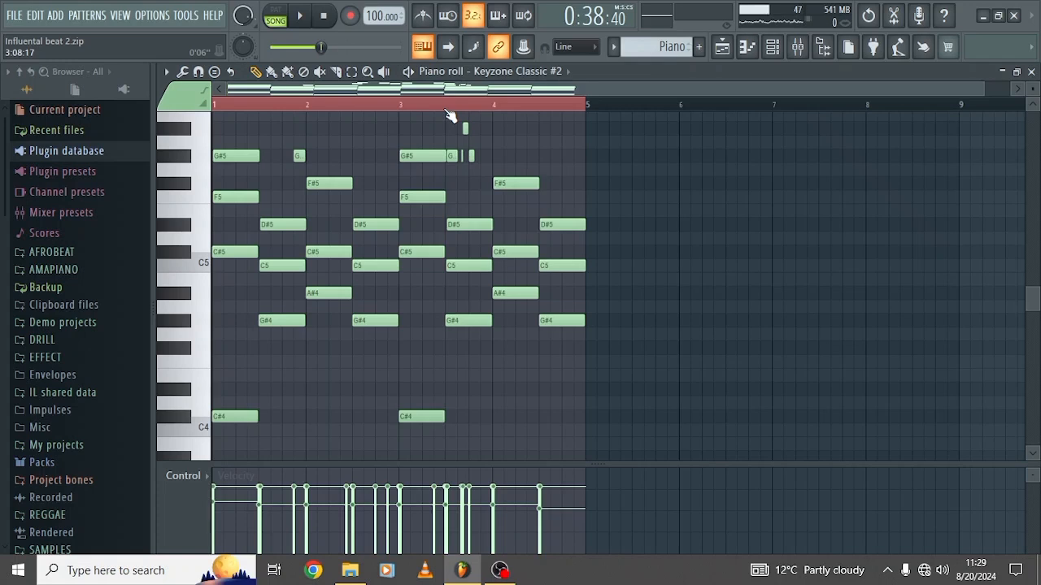
Play the Piano pattern on its own in the piano roll, following both its chords and its highest notes, and stop playback.
click(411, 71)
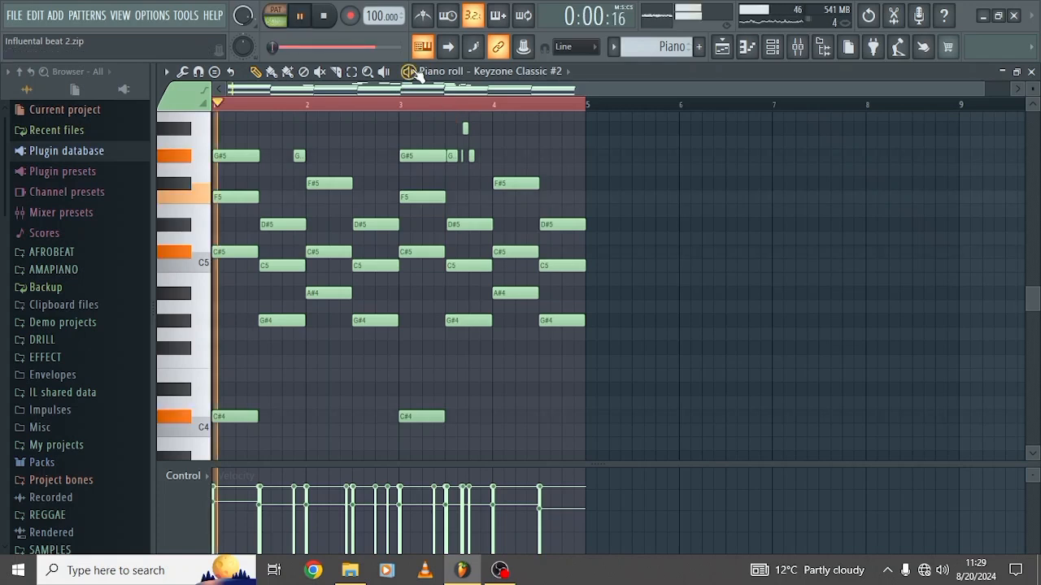
scroll(393, 192, up, 1)
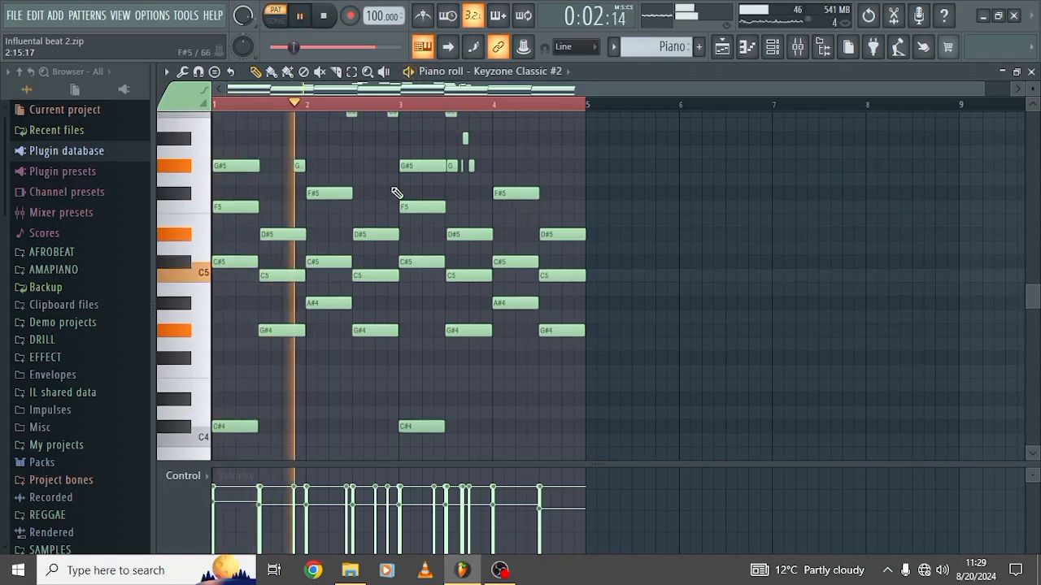
scroll(395, 196, up, 3)
scroll(465, 188, up, 1)
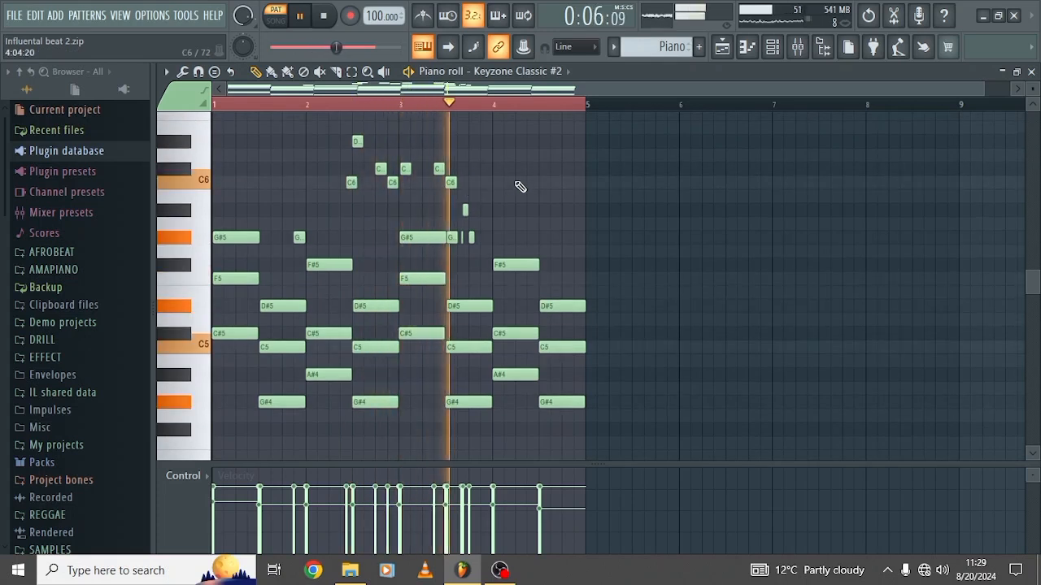
ctrl+scroll(521, 187, up, 2)
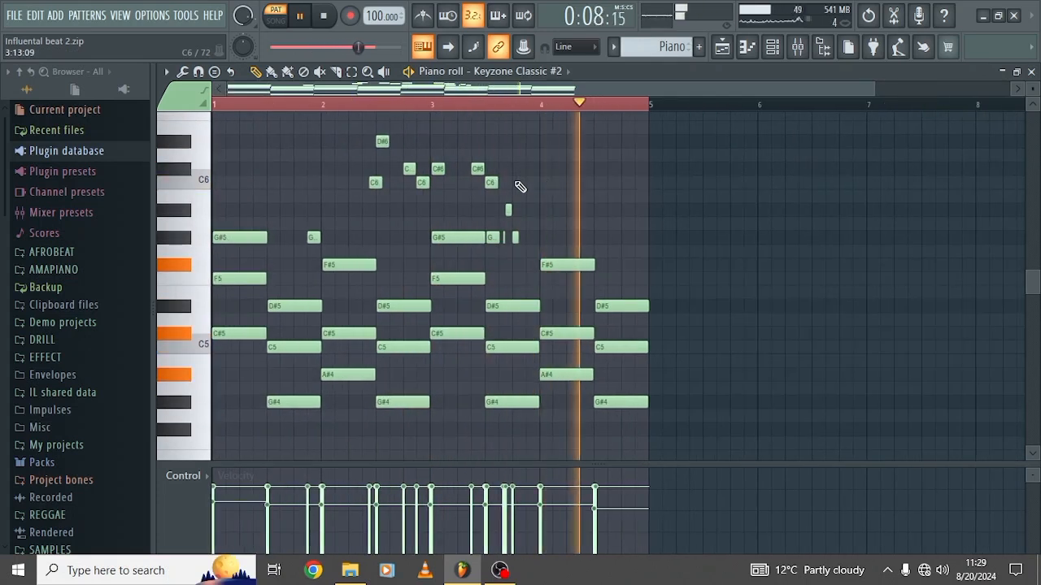
key(space)
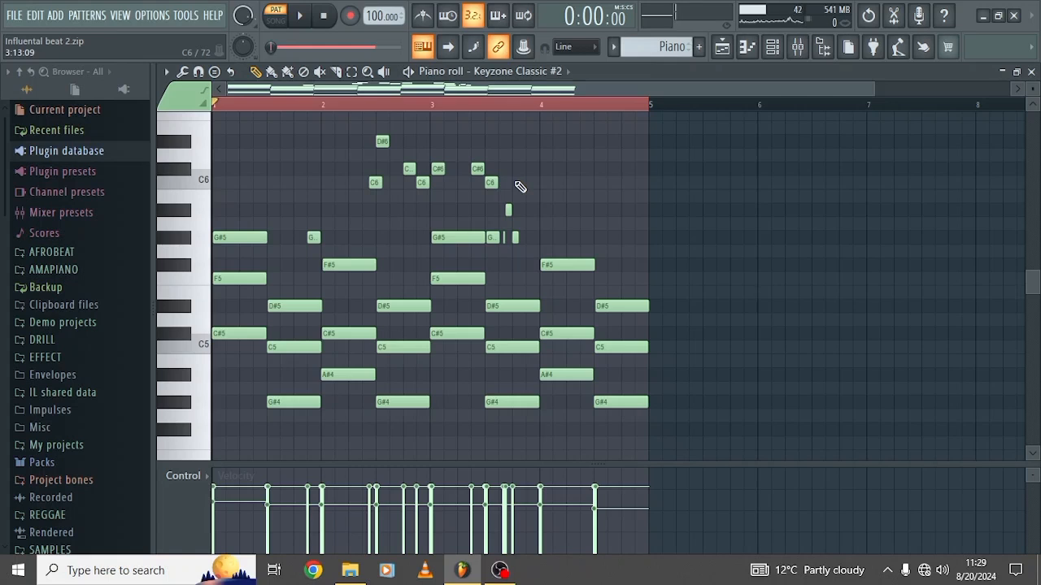
Return to the playlist and open the flute pattern on Track 15 in the piano roll.
click(722, 46)
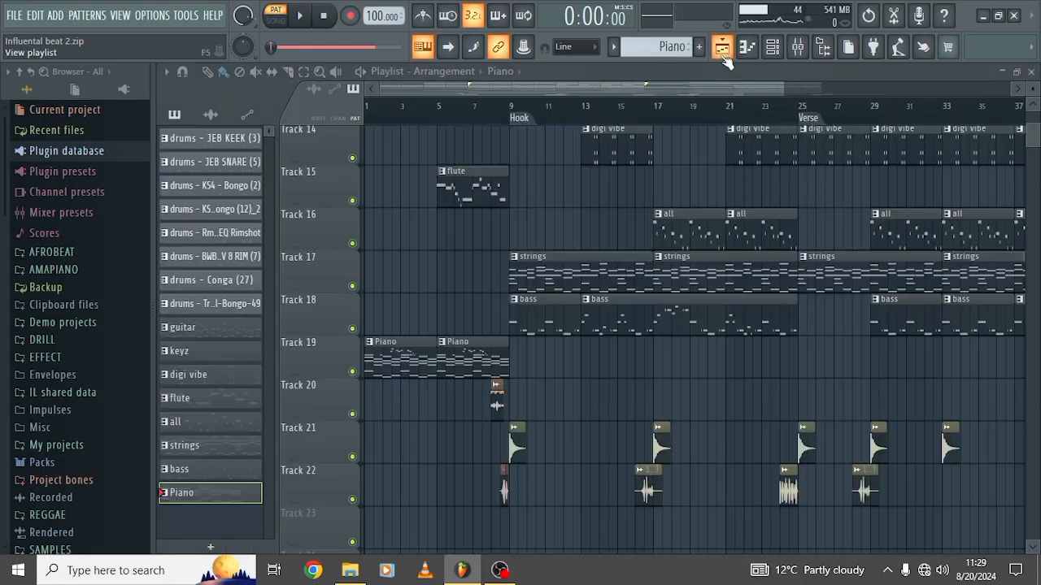
scroll(458, 244, up, 5)
scroll(455, 236, down, 4)
double_click(471, 232)
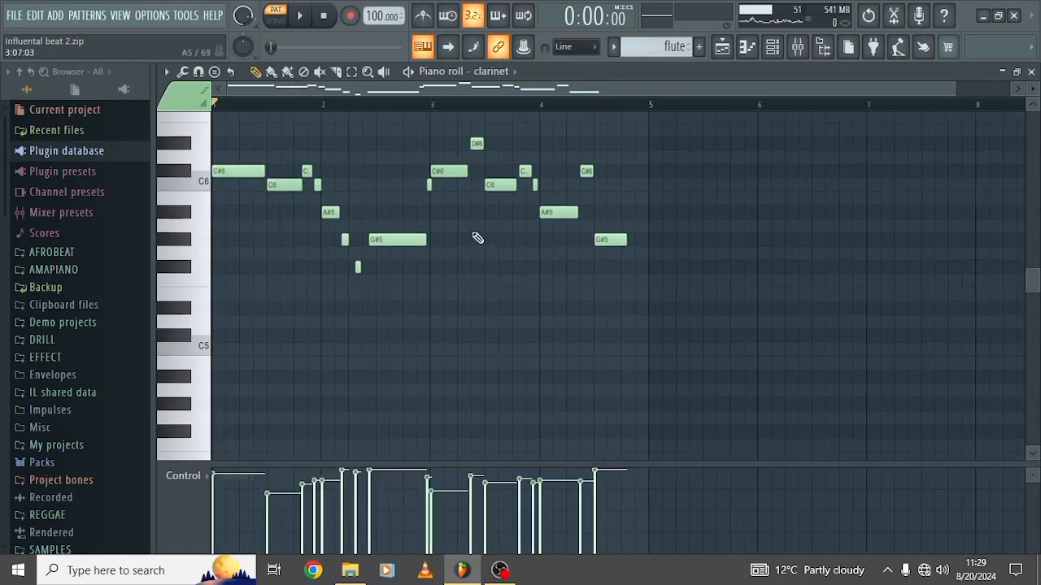
scroll(477, 237, up, 1)
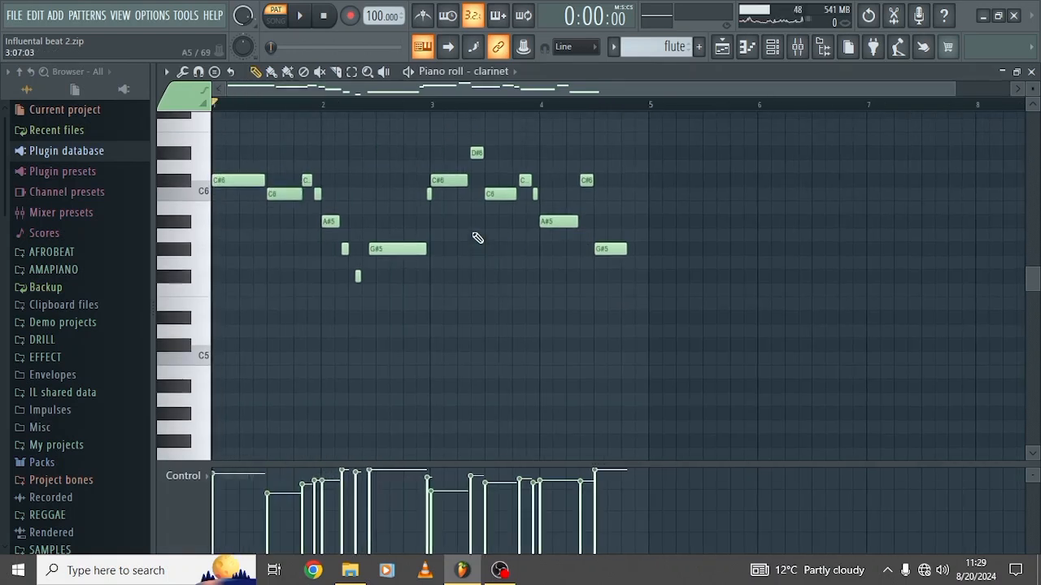
Inspect the clarinet channel's Morphine synthesizer and its presets library, and return to the flute notes.
click(773, 47)
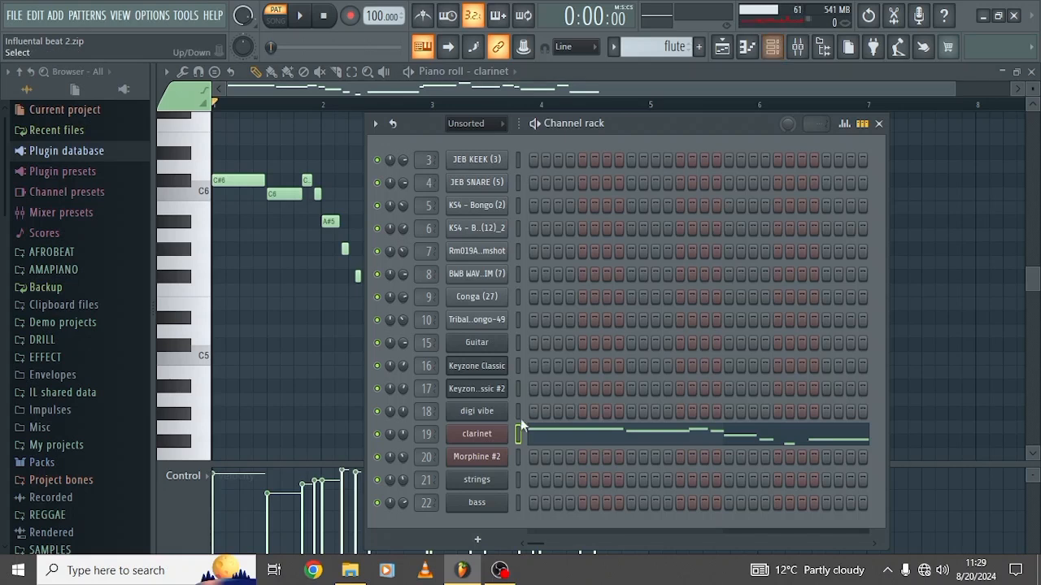
click(484, 437)
click(630, 187)
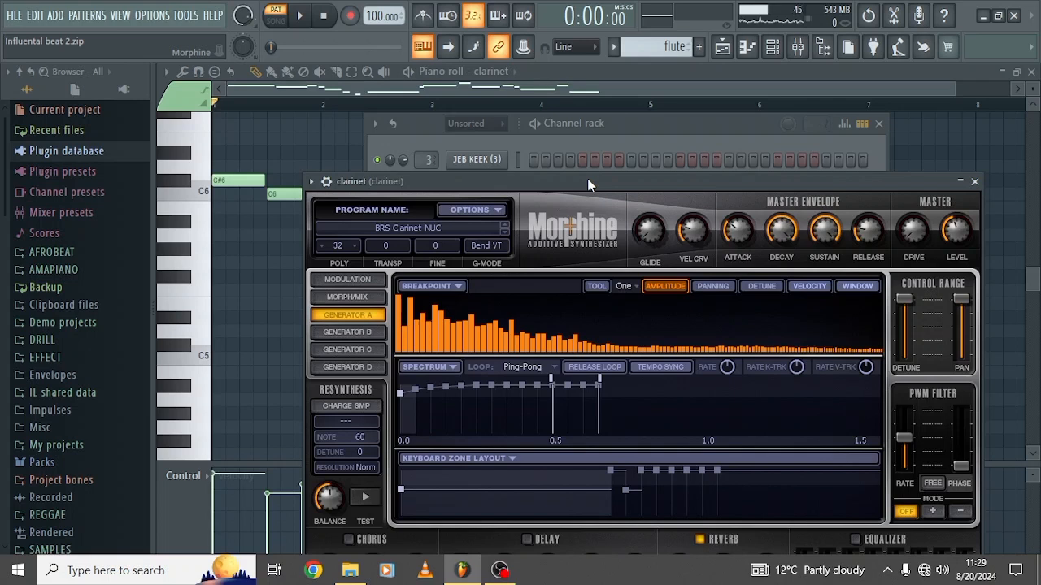
drag(587, 179, 571, 156)
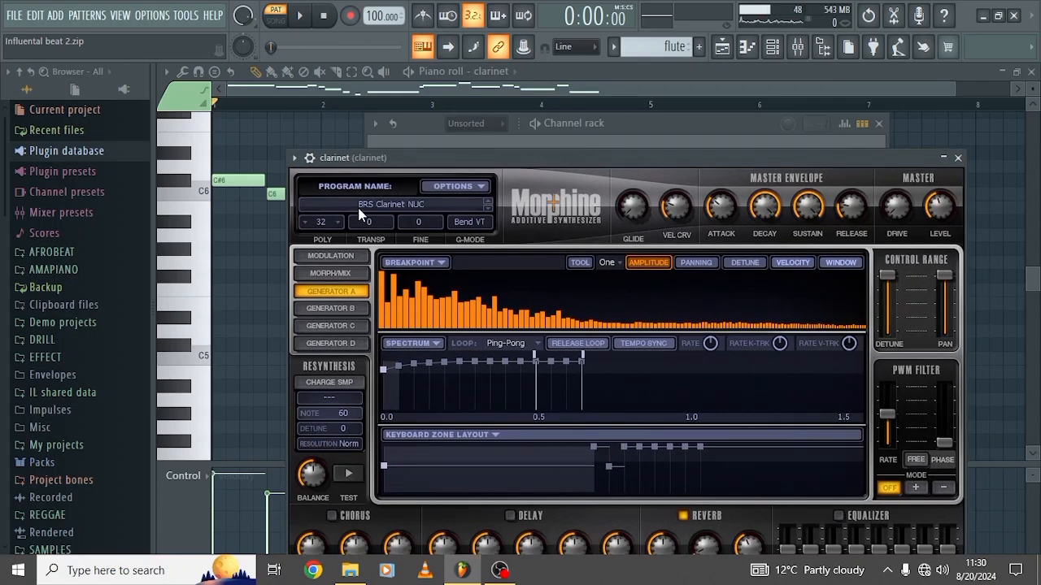
click(409, 211)
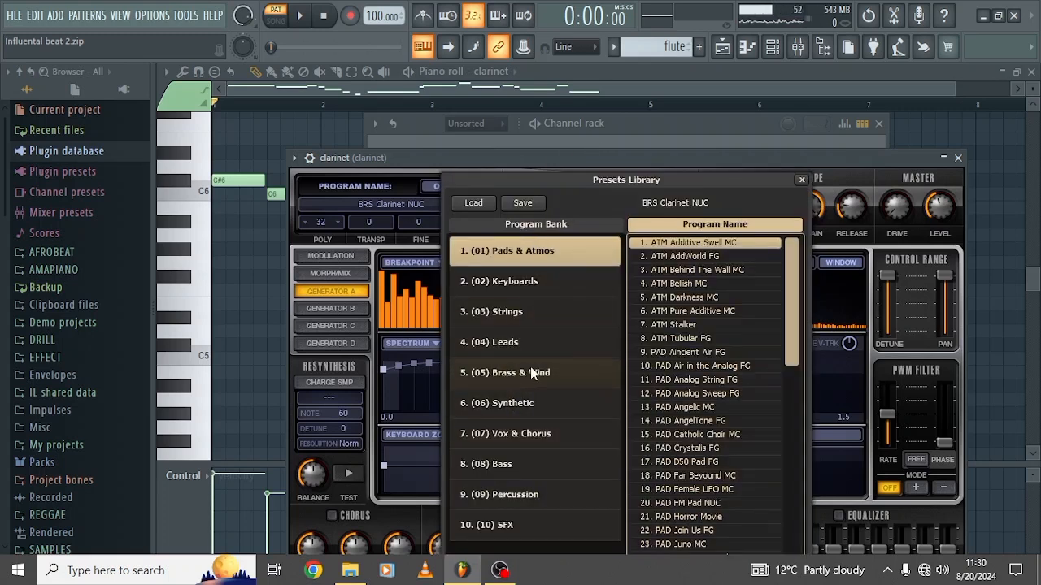
click(620, 90)
Play the flute pattern on its own in the piano roll and stop playback.
scroll(381, 220, up, 1)
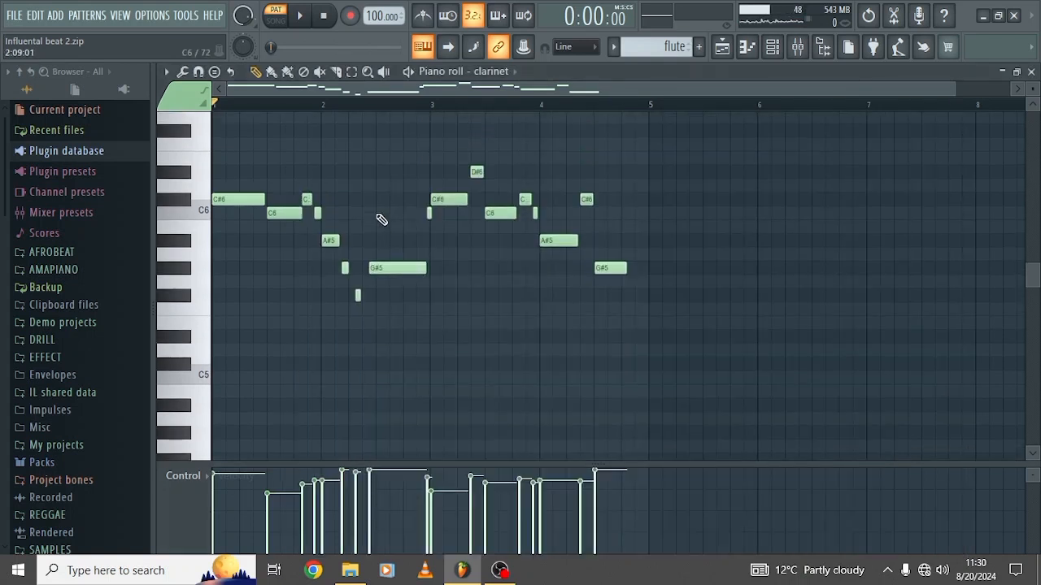
click(411, 73)
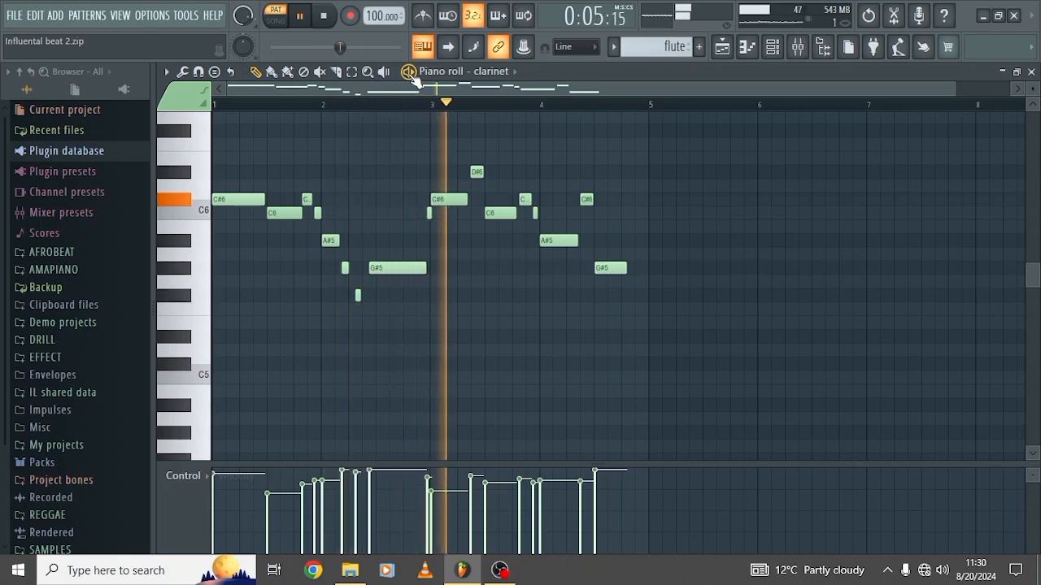
scroll(509, 251, up, 1)
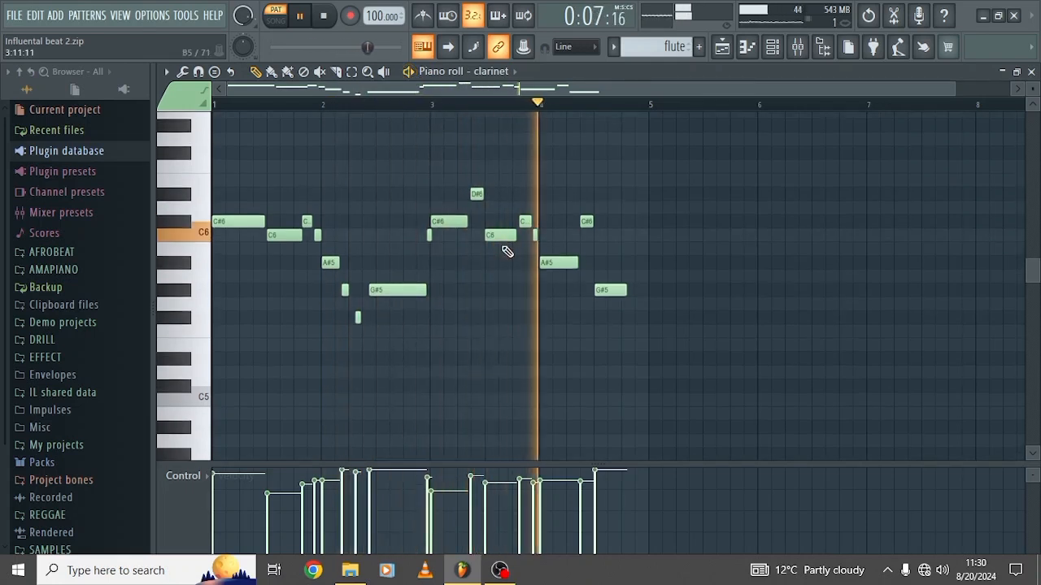
key(space)
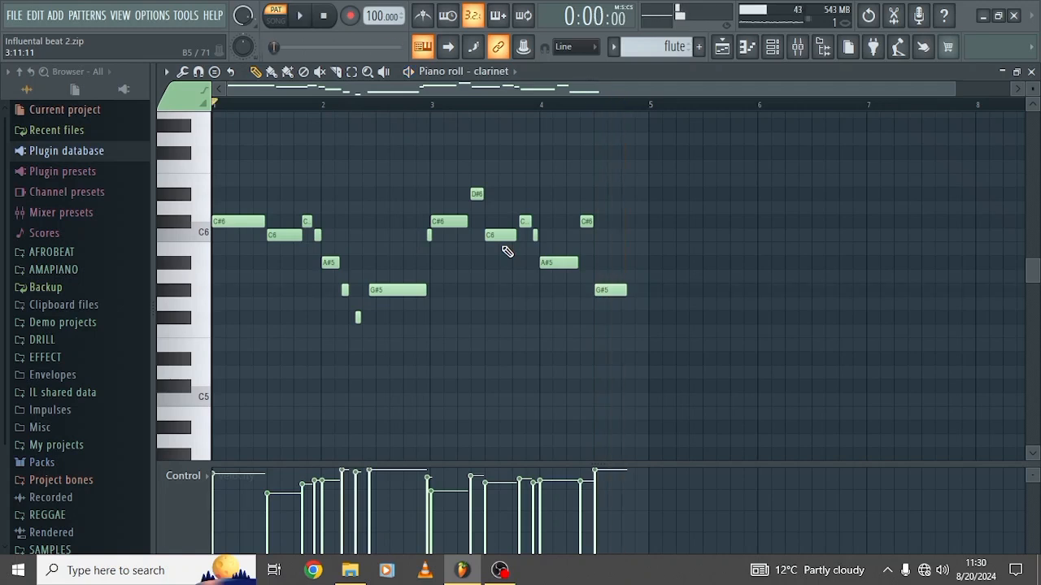
Return to the playlist, look over the melodic tracks and open the keyz pattern on Track 13 in the piano roll.
click(722, 47)
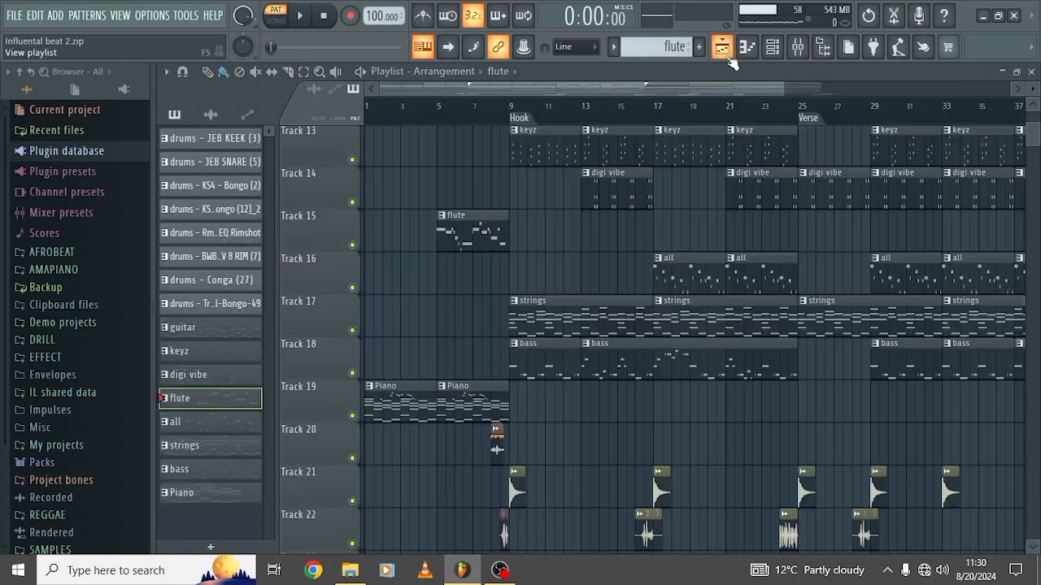
scroll(450, 269, down, 2)
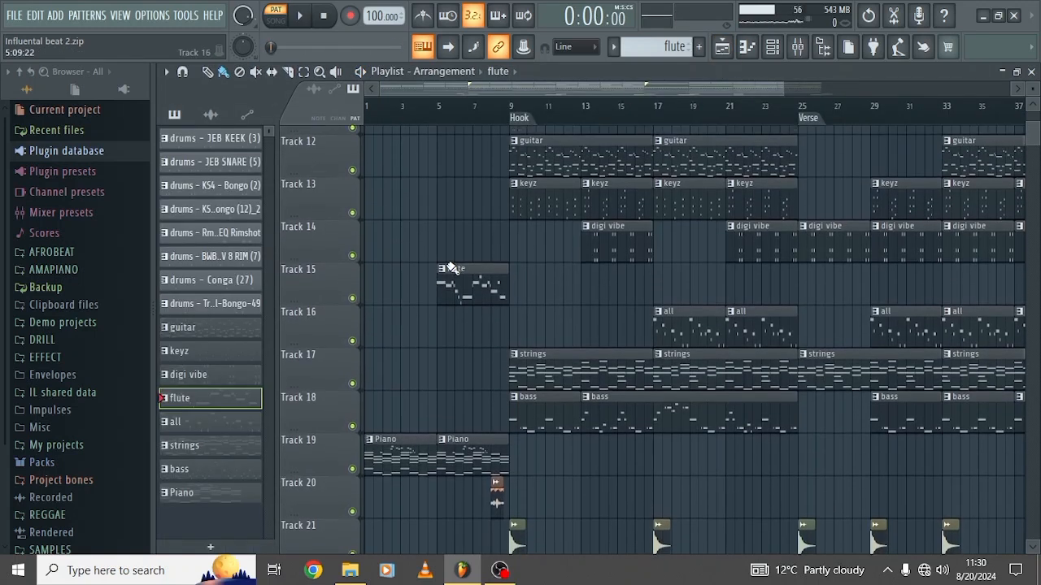
scroll(453, 269, down, 3)
scroll(453, 269, up, 7)
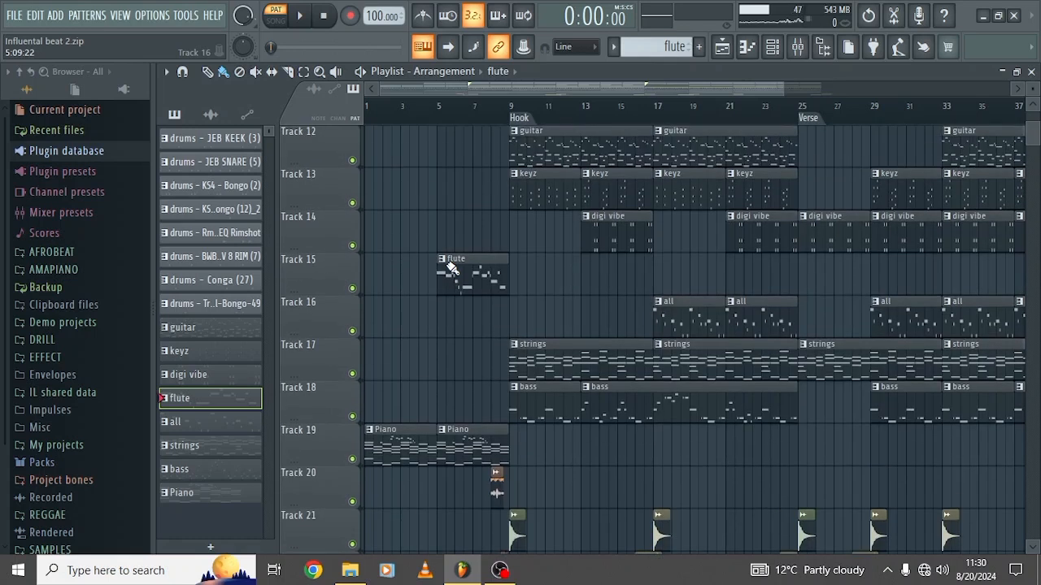
scroll(453, 269, down, 2)
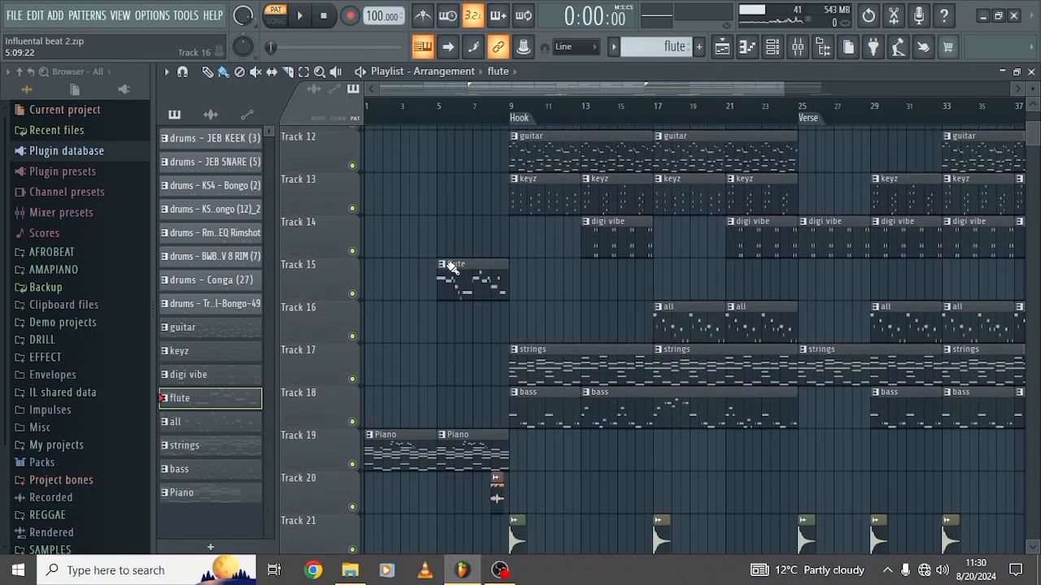
double_click(542, 204)
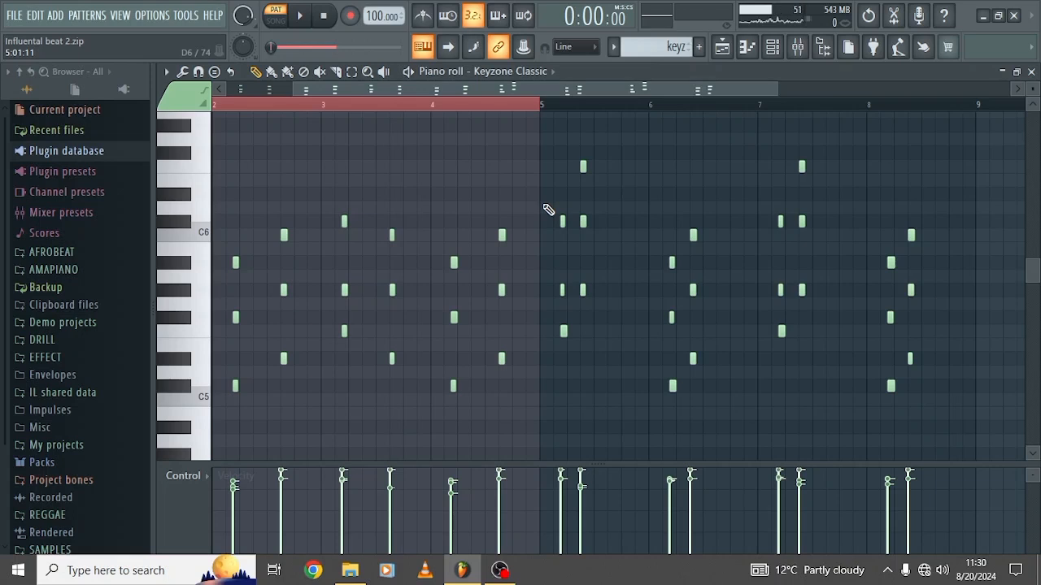
scroll(548, 210, down, 2)
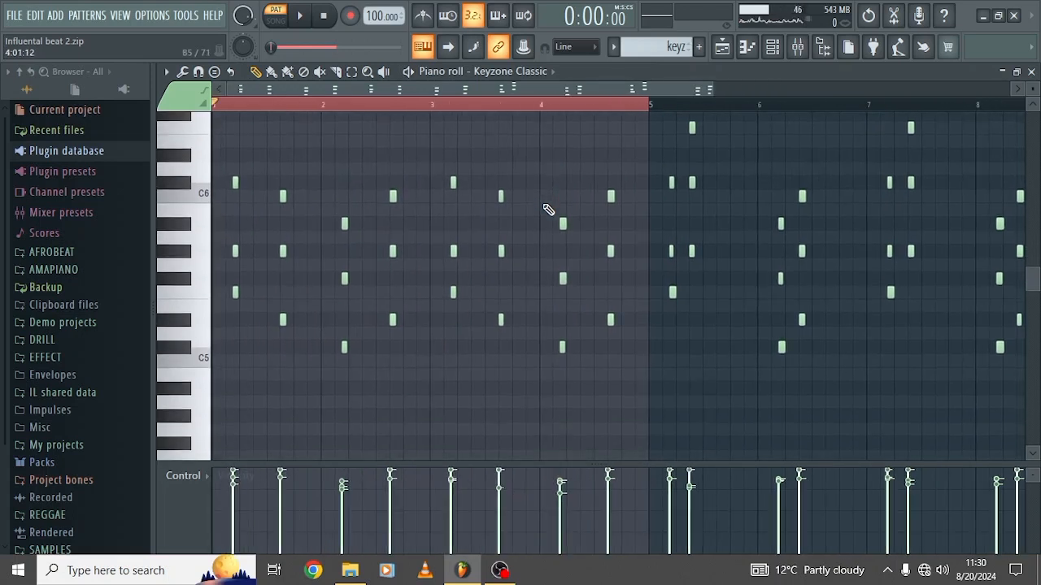
Inspect the Keyzone Classic instrument and its selected program behind the keyz pattern, and return to the notes.
click(777, 57)
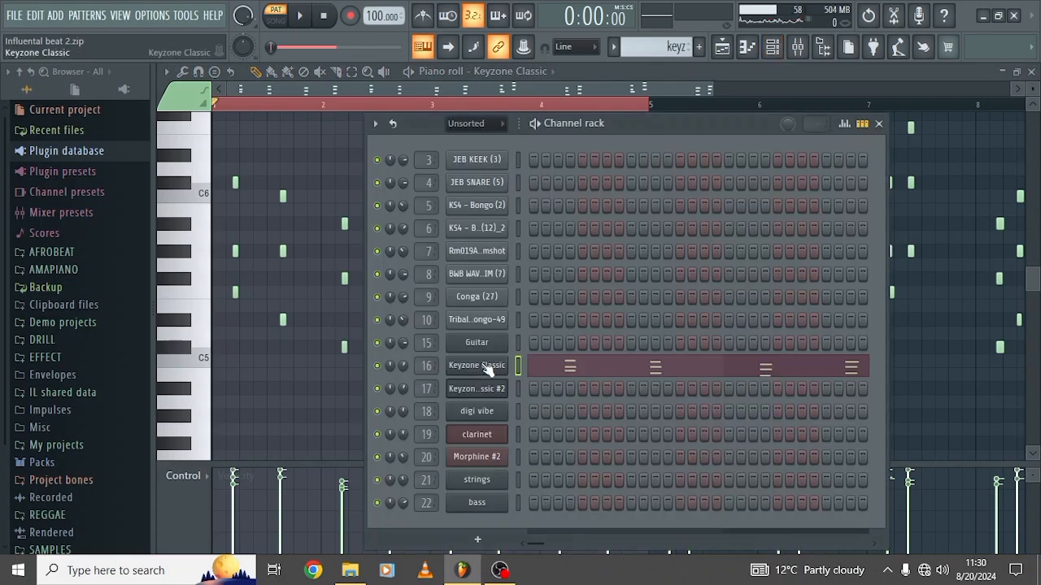
click(481, 365)
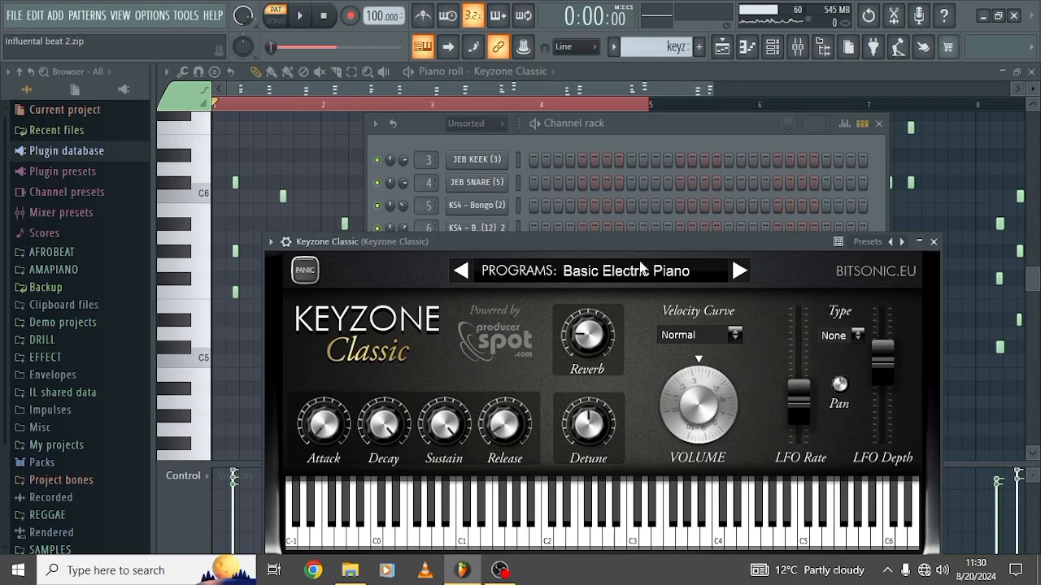
click(658, 96)
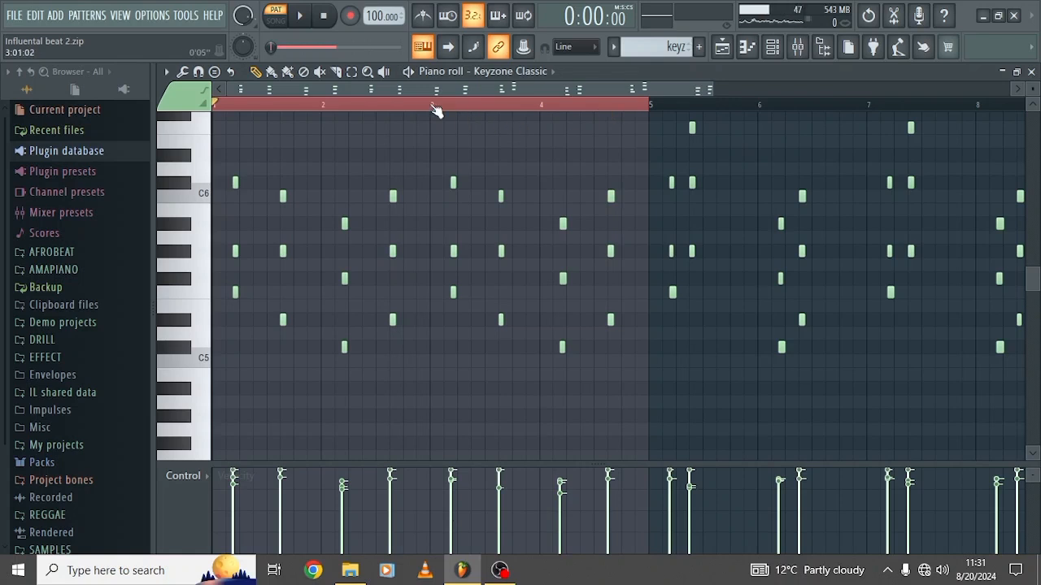
Play the first four bars of the keyz pattern, stop, clear the time selection and place the playhead just before bar 5.
click(409, 71)
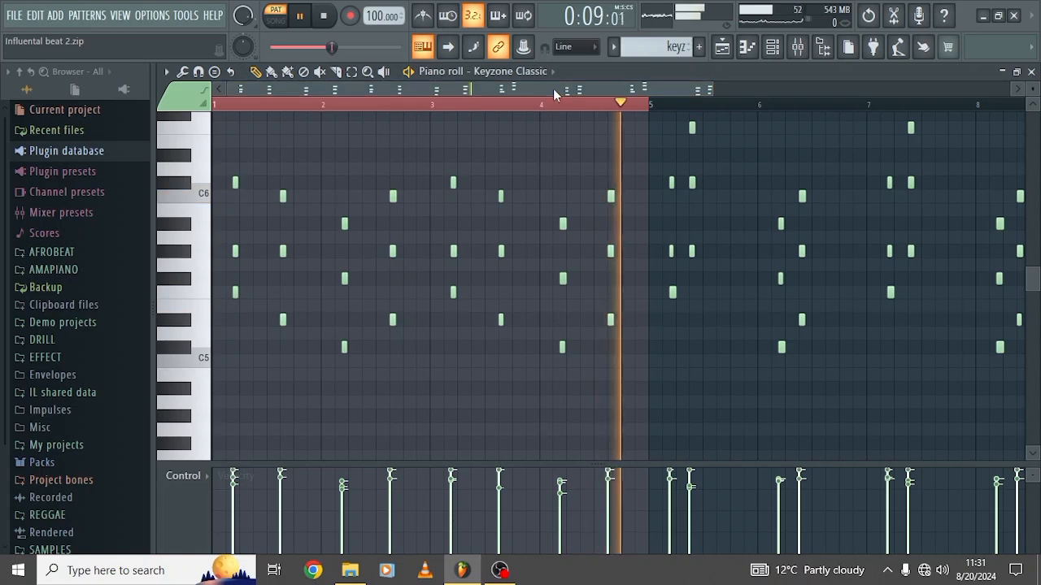
key(space)
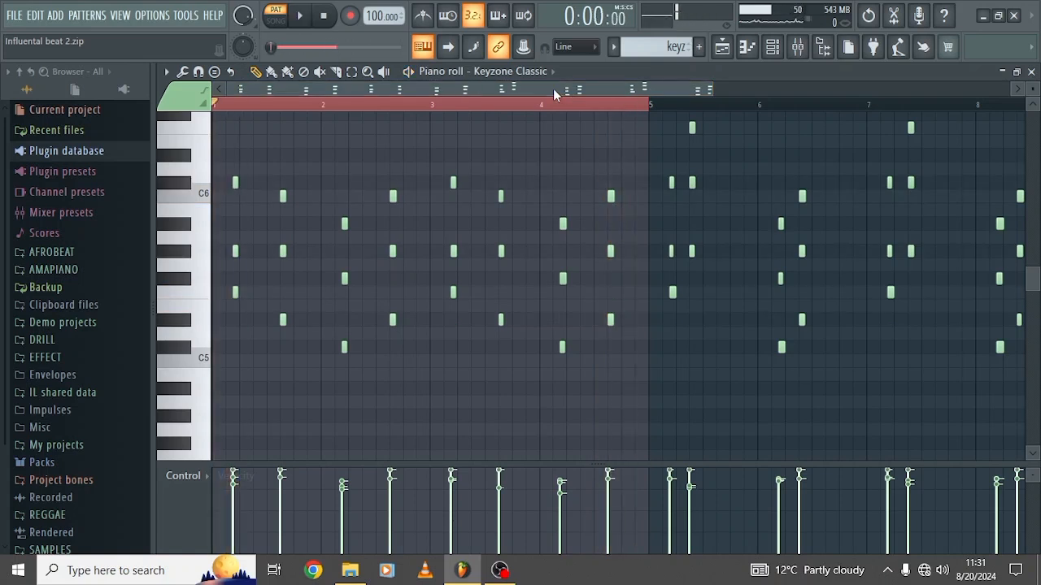
click(636, 105)
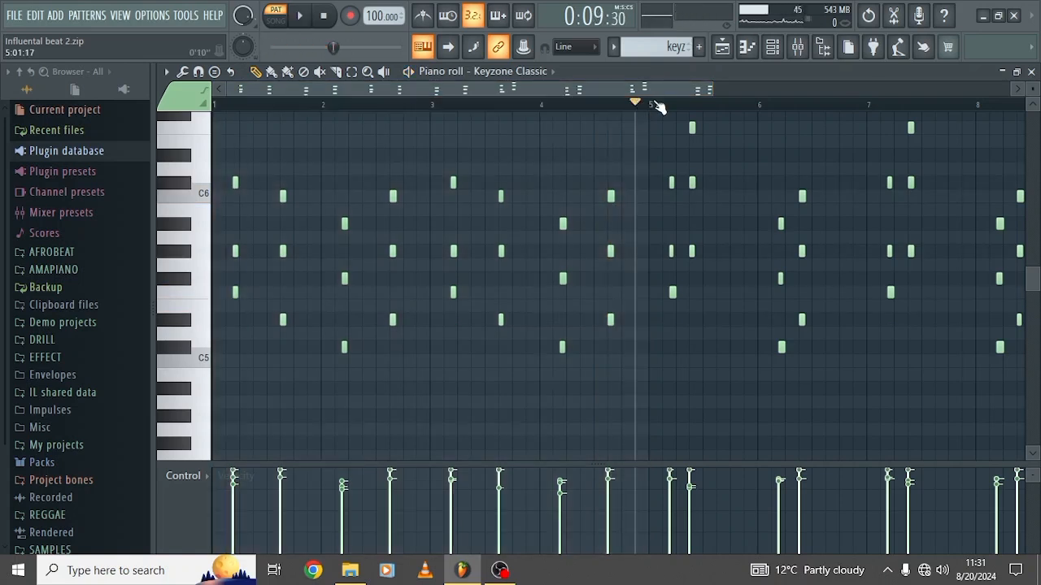
Place the playhead at bar 5, play the second half of the keyz pattern and stop playback.
click(650, 104)
scroll(644, 166, up, 4)
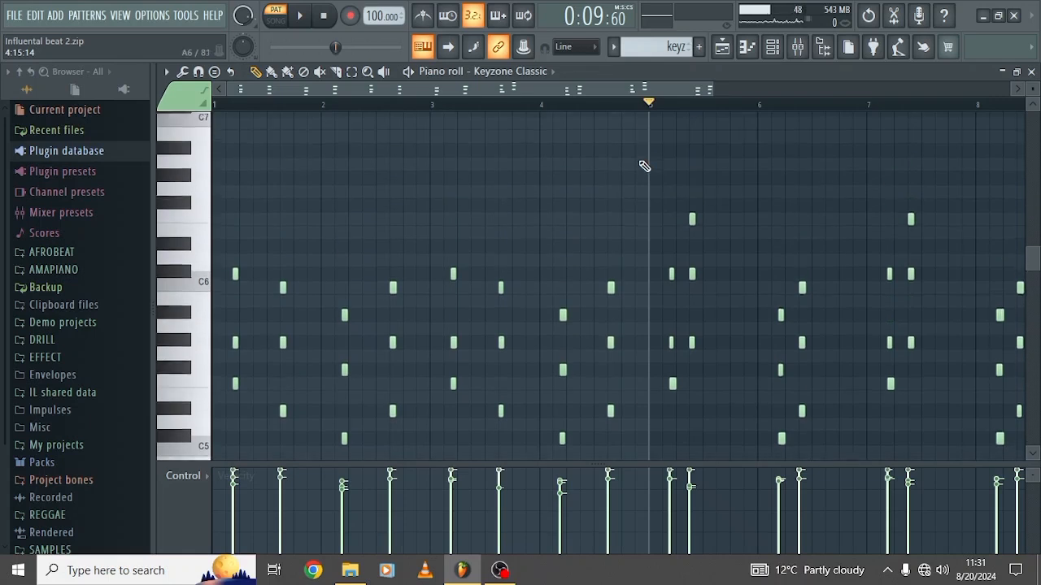
key(space)
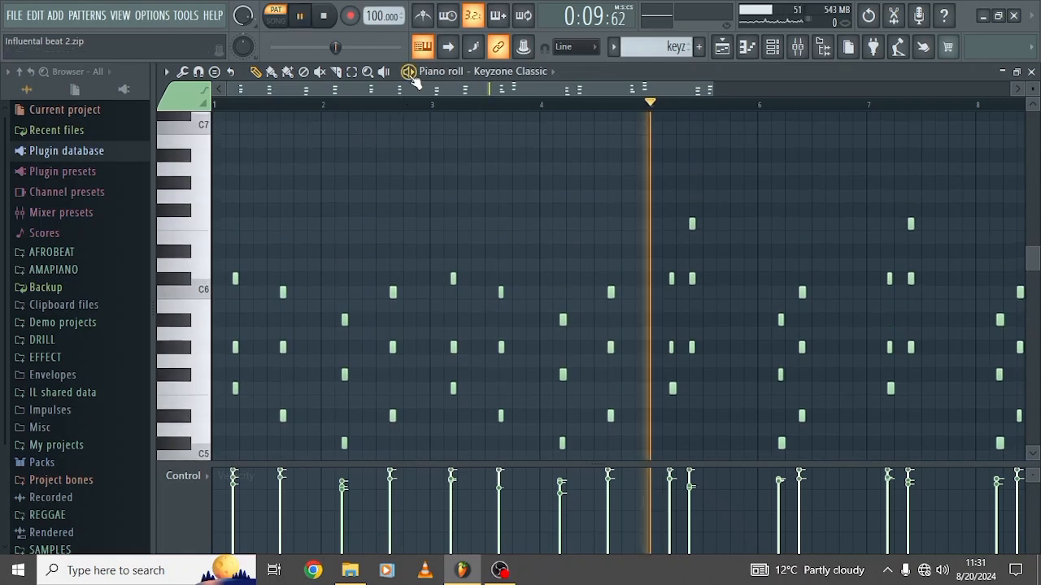
scroll(516, 190, down, 2)
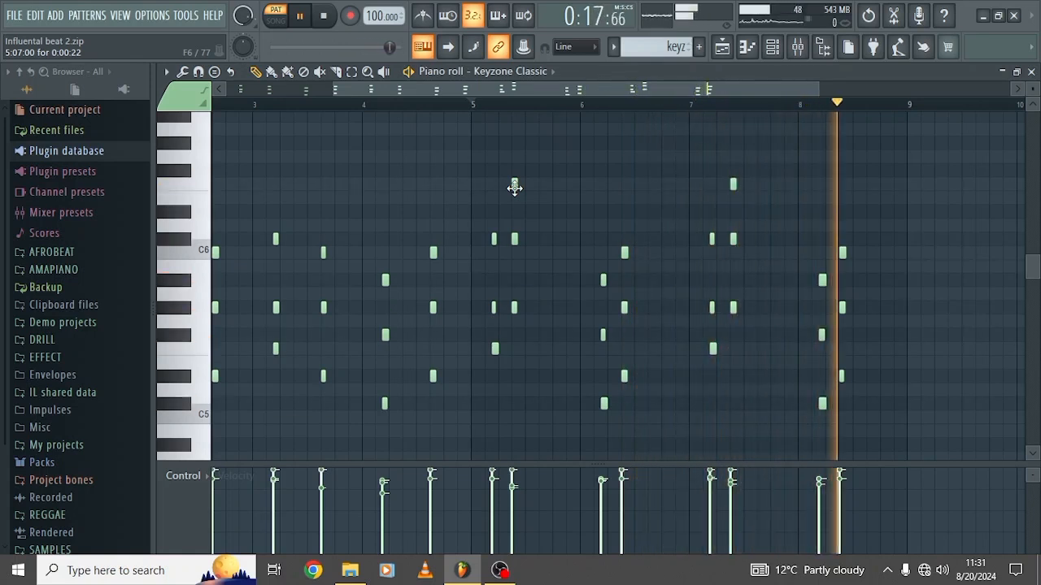
key(space)
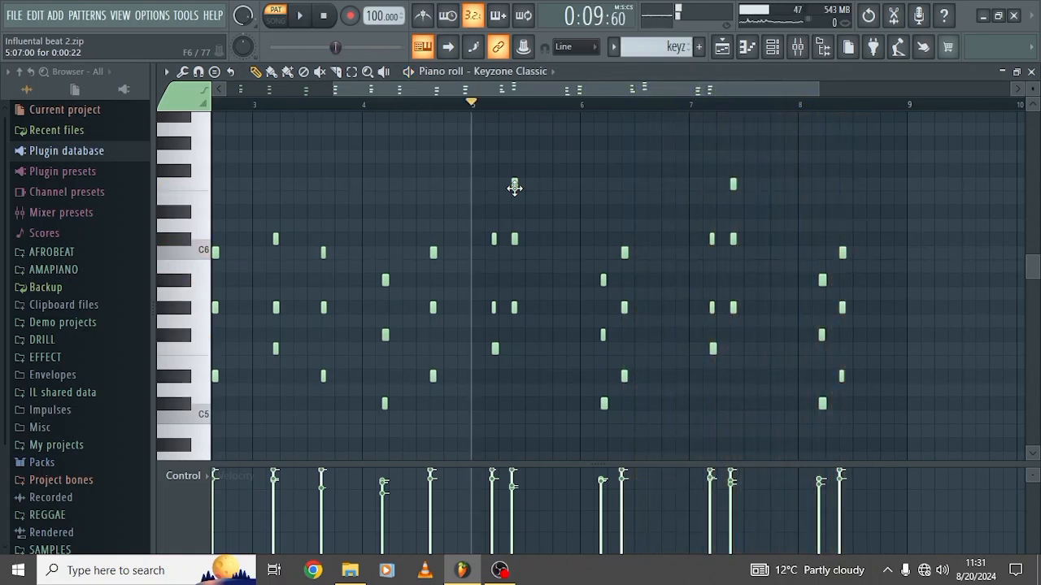
Open the digi vibe pattern on Track 14 from the playlist, reset the playhead and show its notes from bar 1.
click(731, 49)
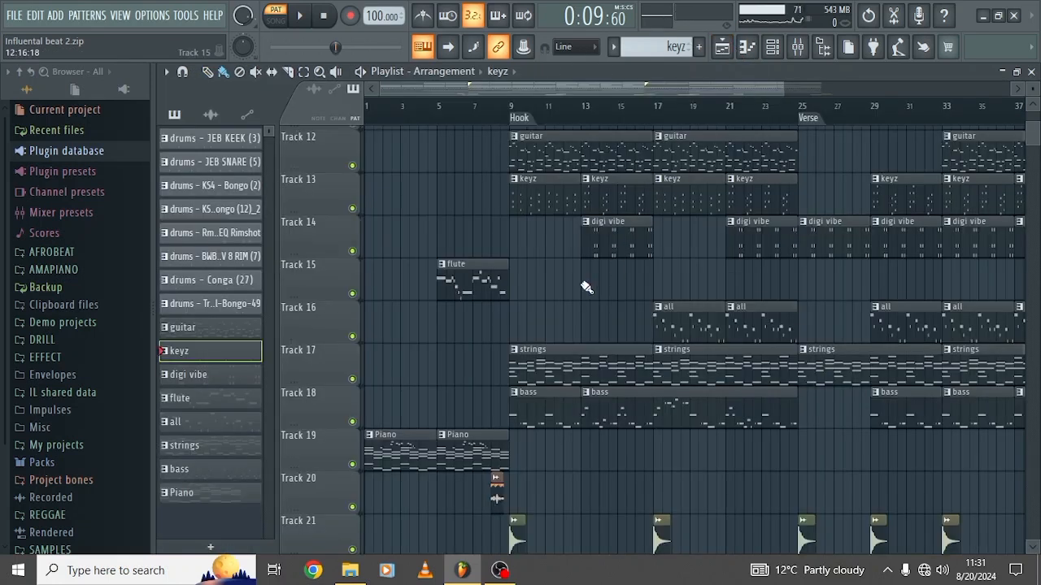
double_click(607, 241)
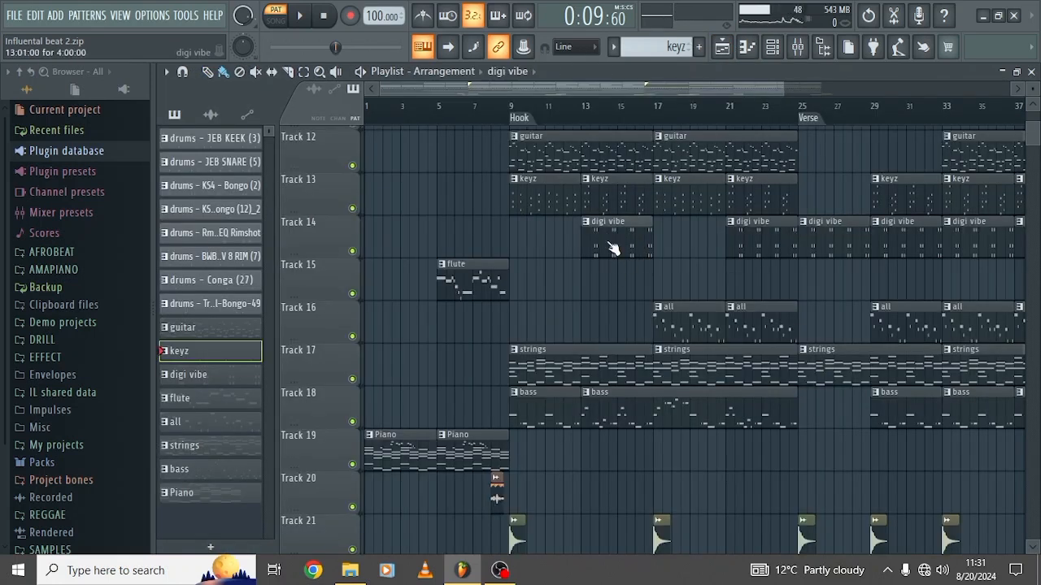
scroll(516, 259, down, 3)
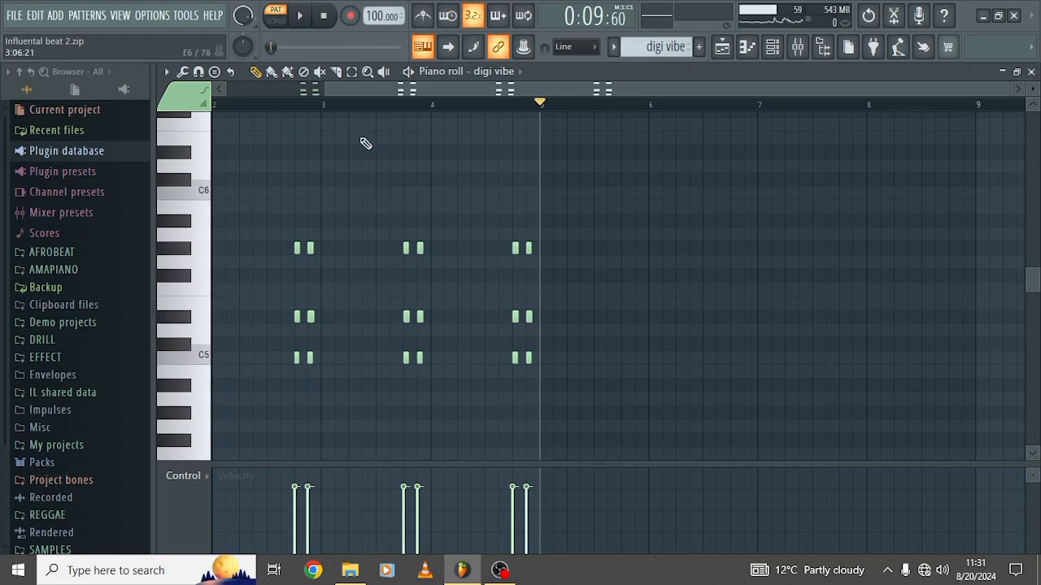
click(325, 19)
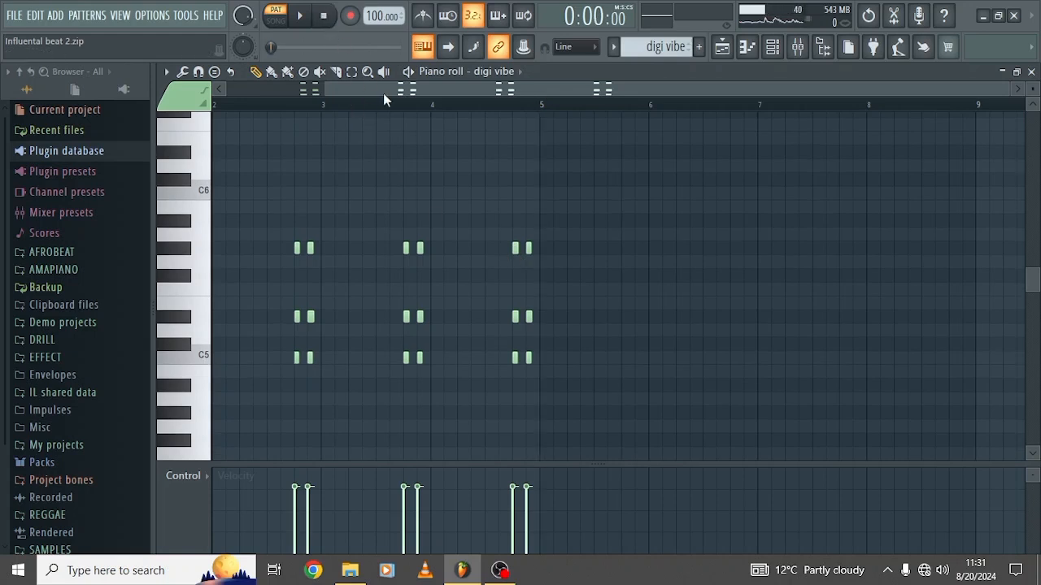
drag(411, 95, 260, 109)
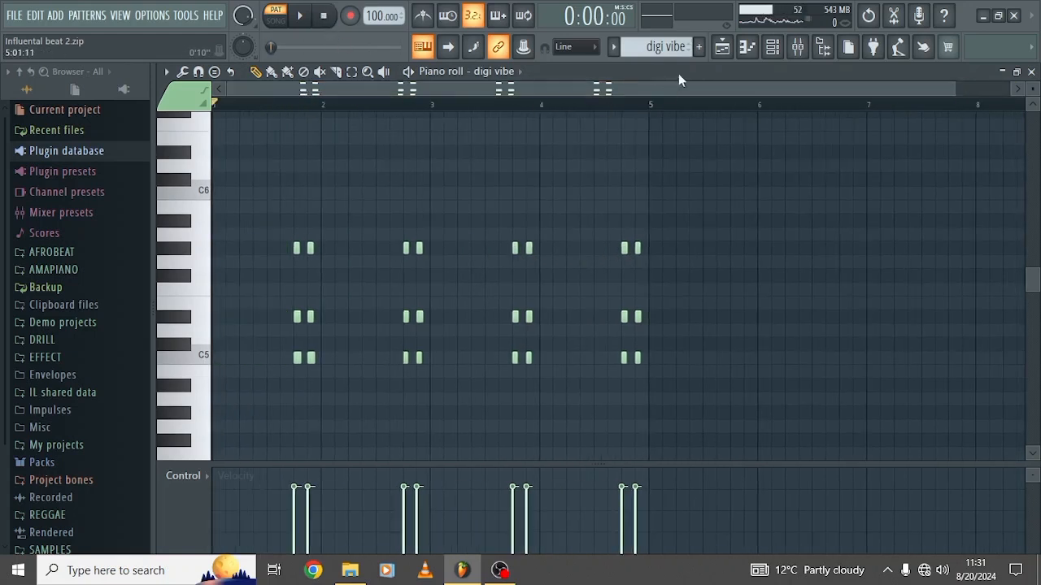
Inspect the preset selected in the digi vibe instrument, return to the notes and play the pattern once before stopping.
click(772, 48)
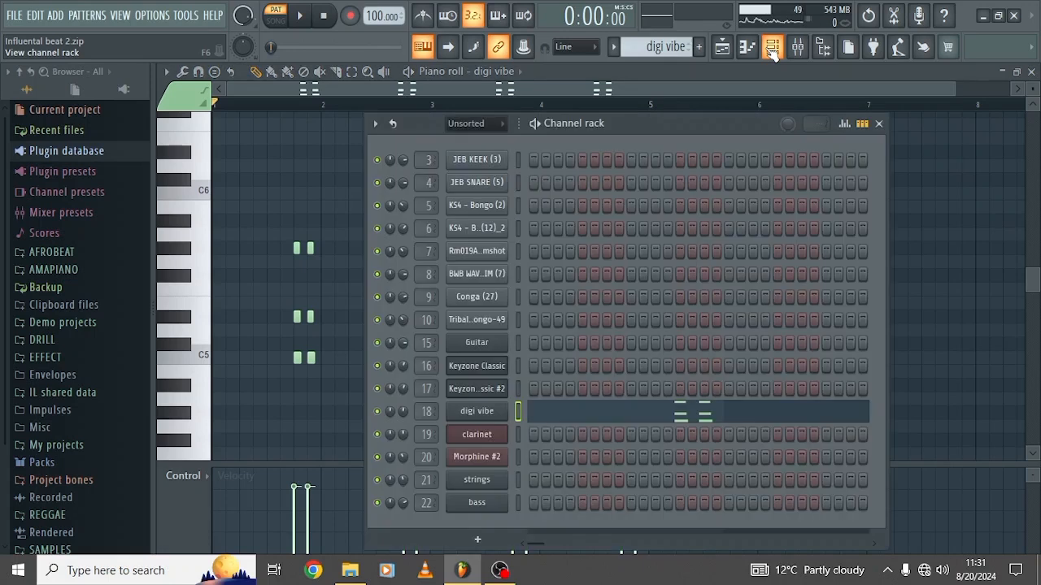
click(486, 419)
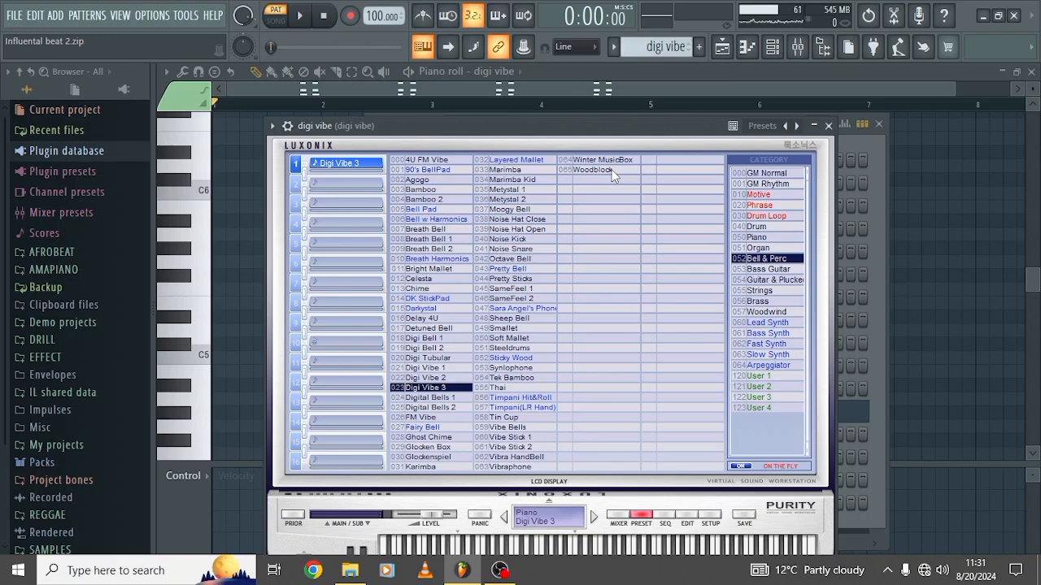
click(660, 88)
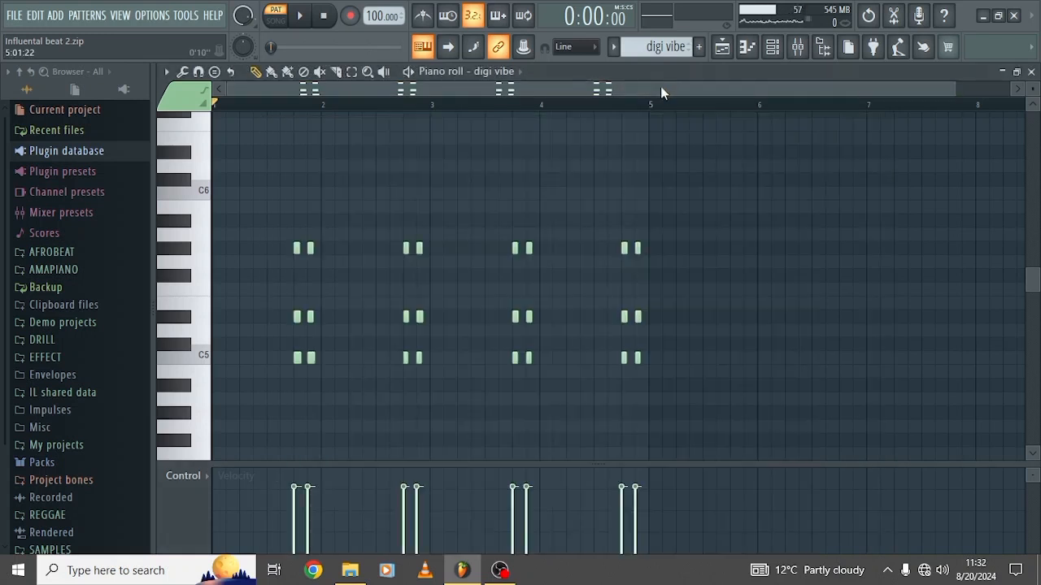
key(space)
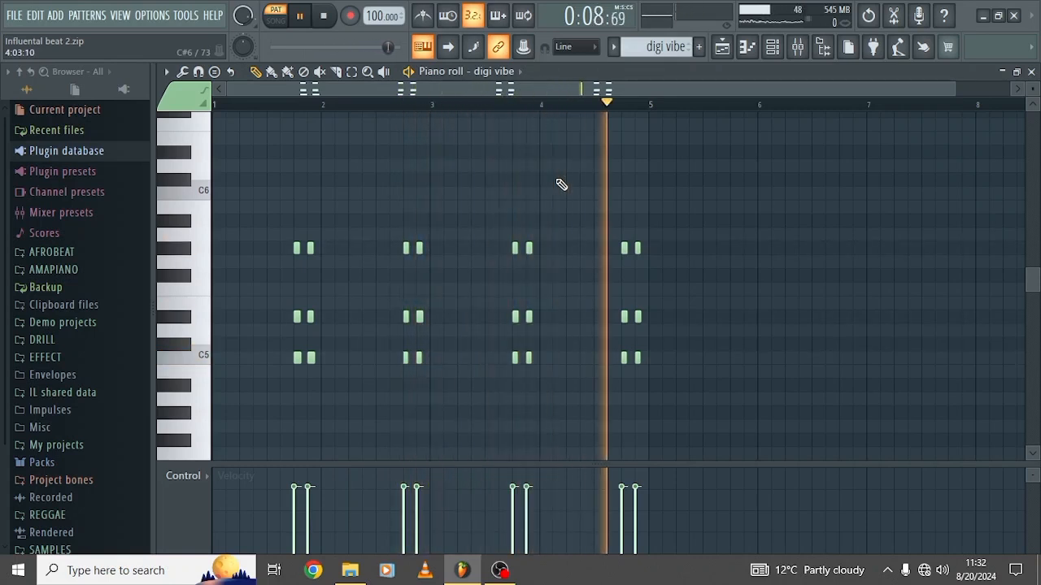
key(space)
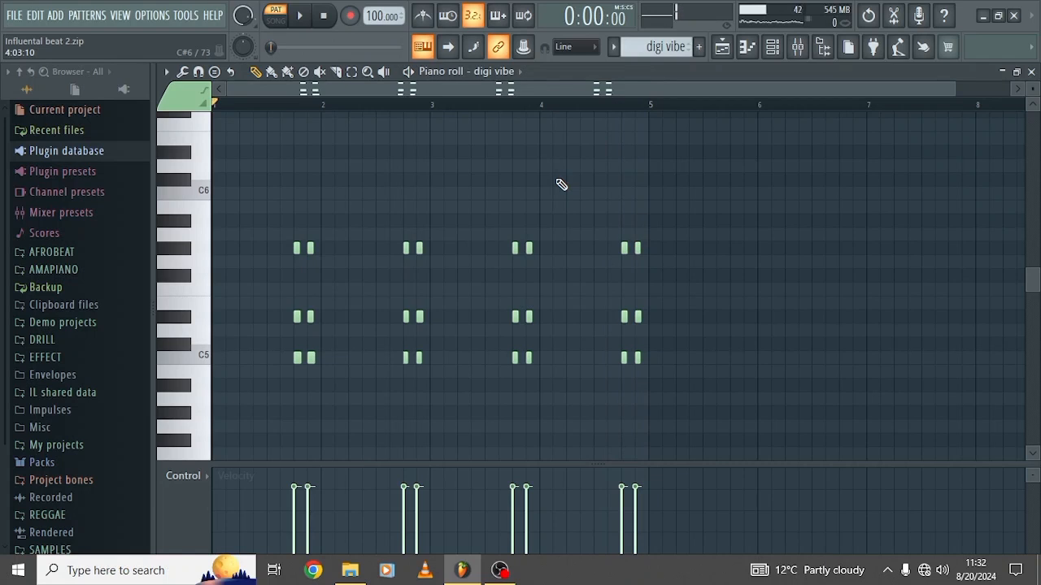
Return to the playlist and open the pattern named all on Track 16 in the piano roll.
click(728, 49)
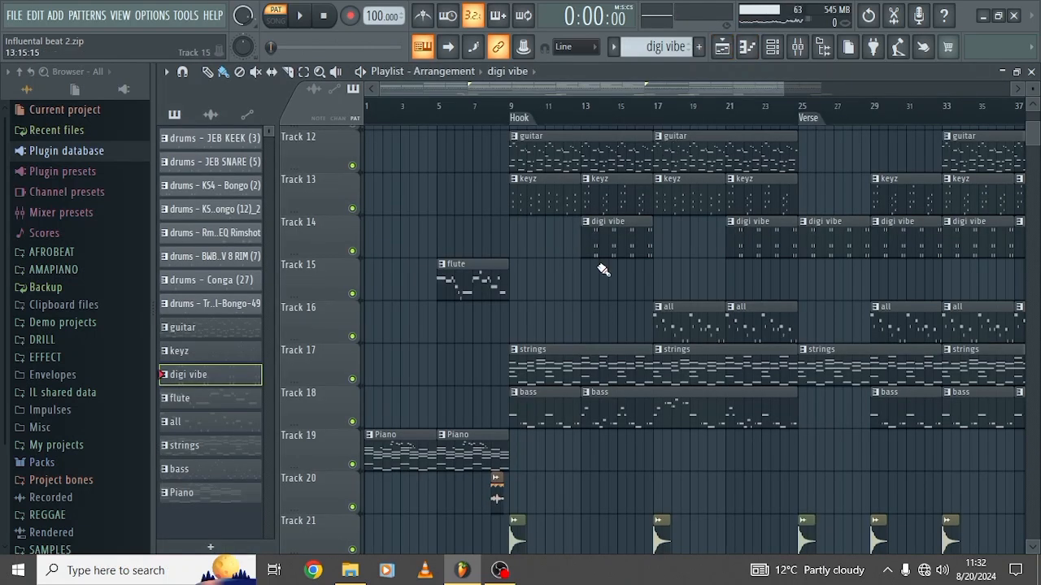
scroll(602, 270, down, 1)
scroll(602, 270, down, 1)
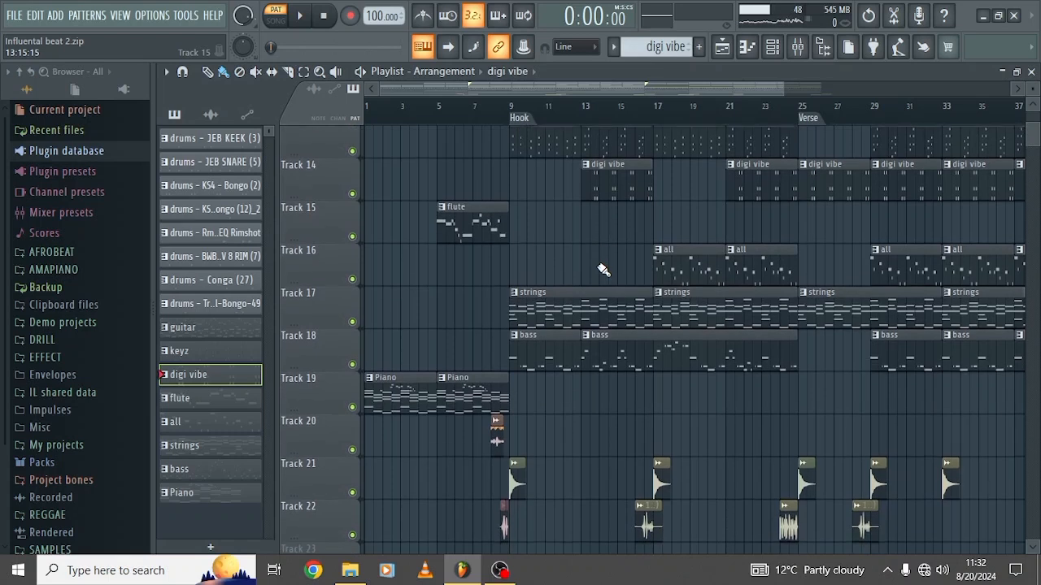
double_click(692, 254)
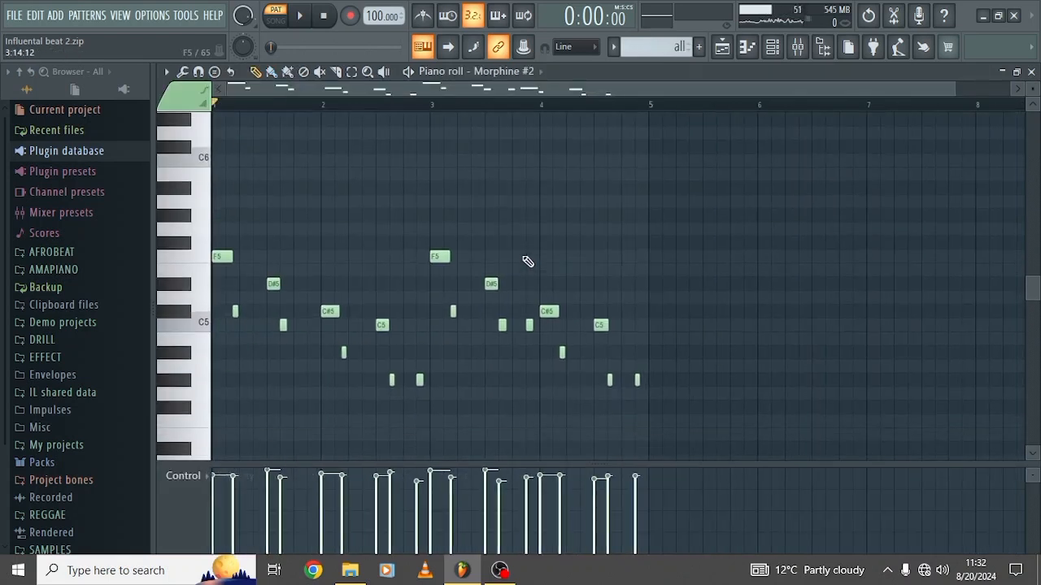
Inspect the program loaded in the Morphine #2 instrument, return to the notes and play the pattern before stopping.
click(772, 47)
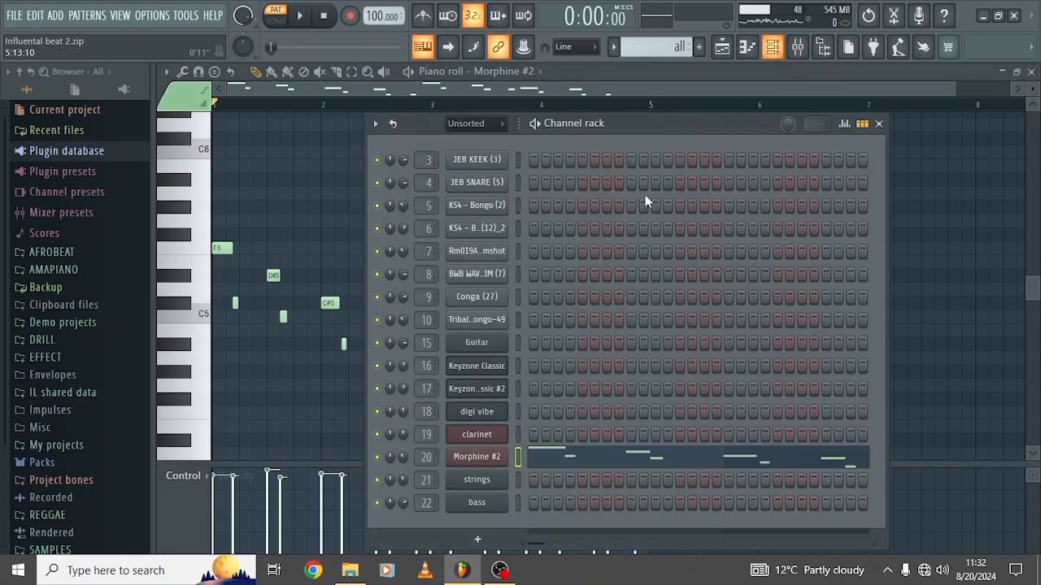
click(484, 456)
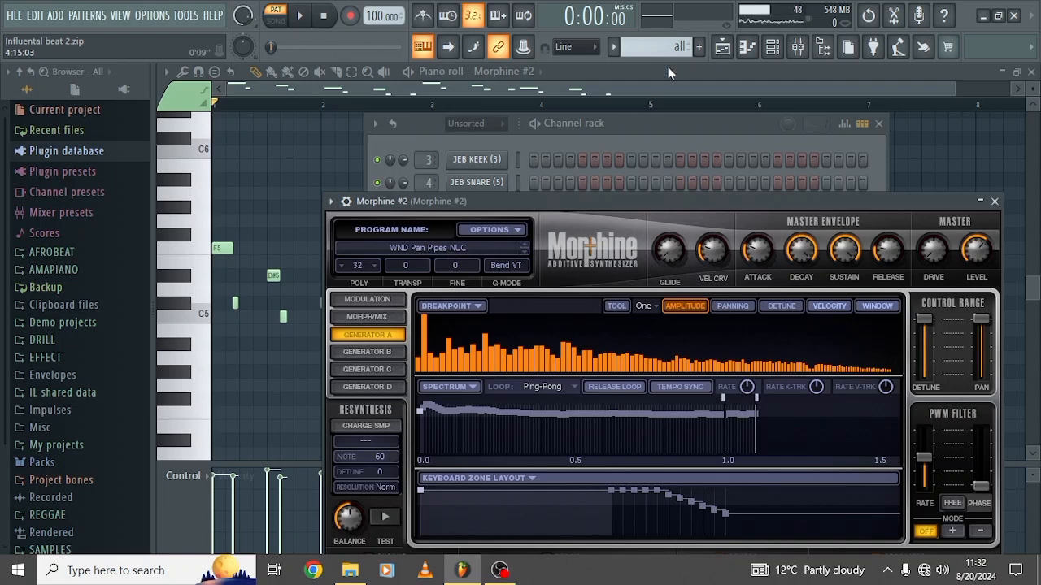
click(636, 94)
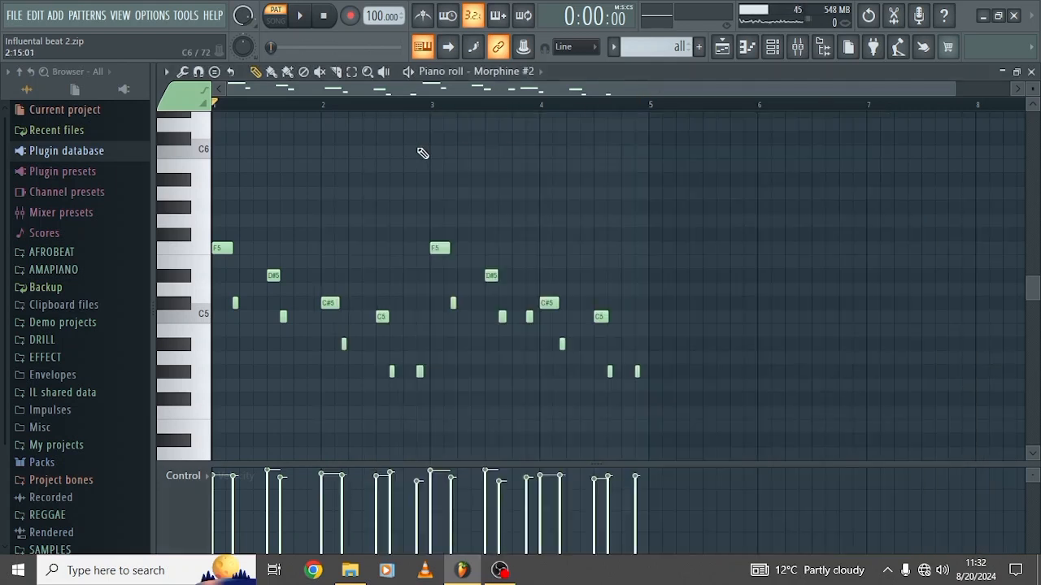
key(space)
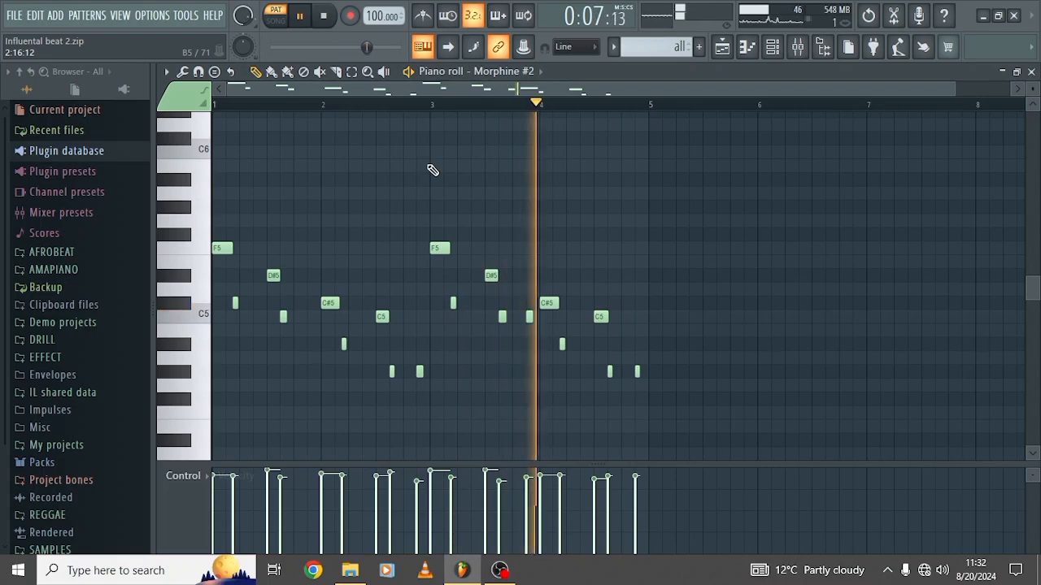
key(space)
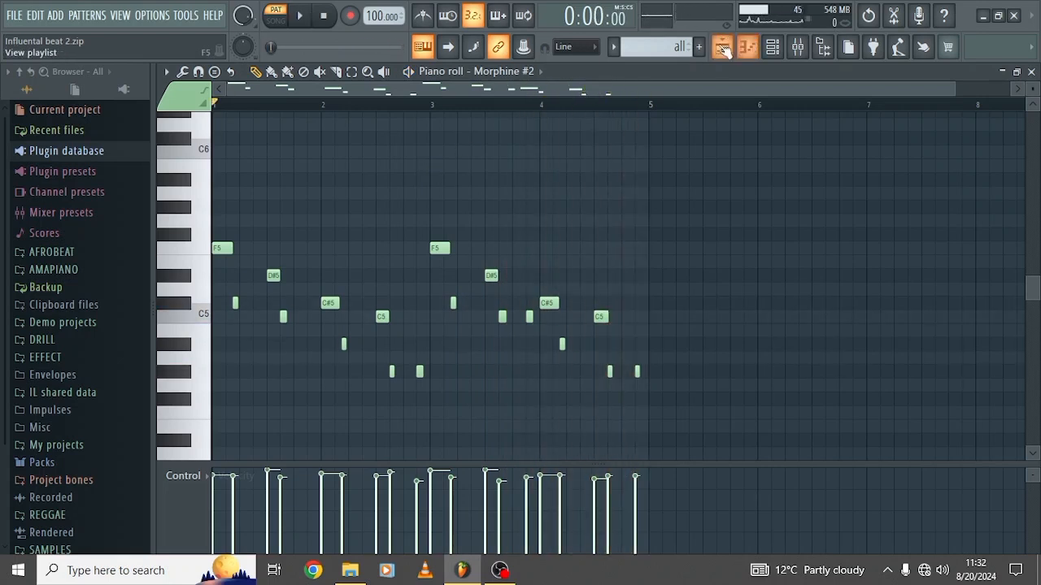
Open the strings pattern on Track 17 from the playlist and play its eight bars in the piano roll.
click(722, 47)
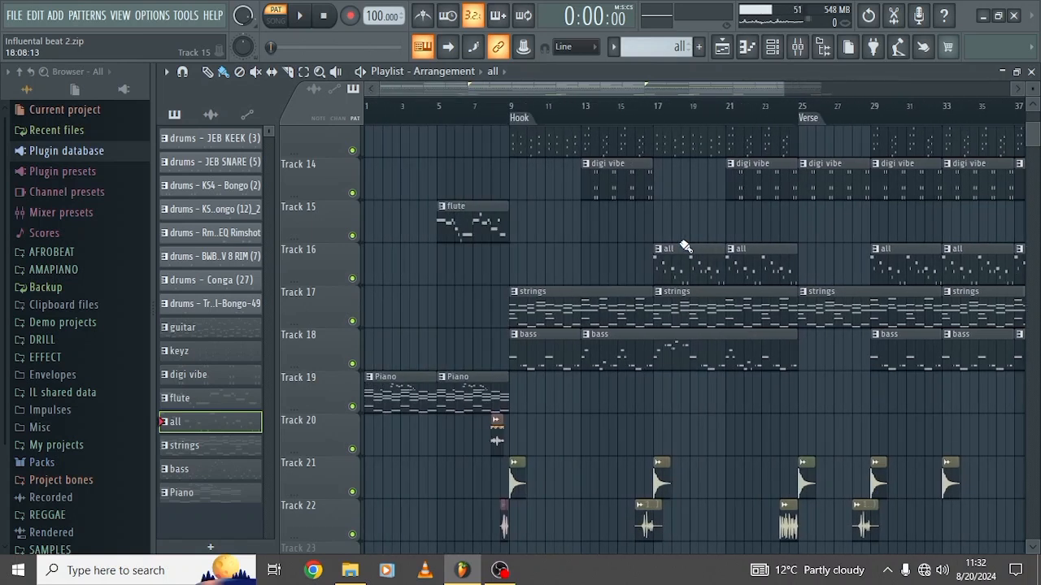
double_click(545, 315)
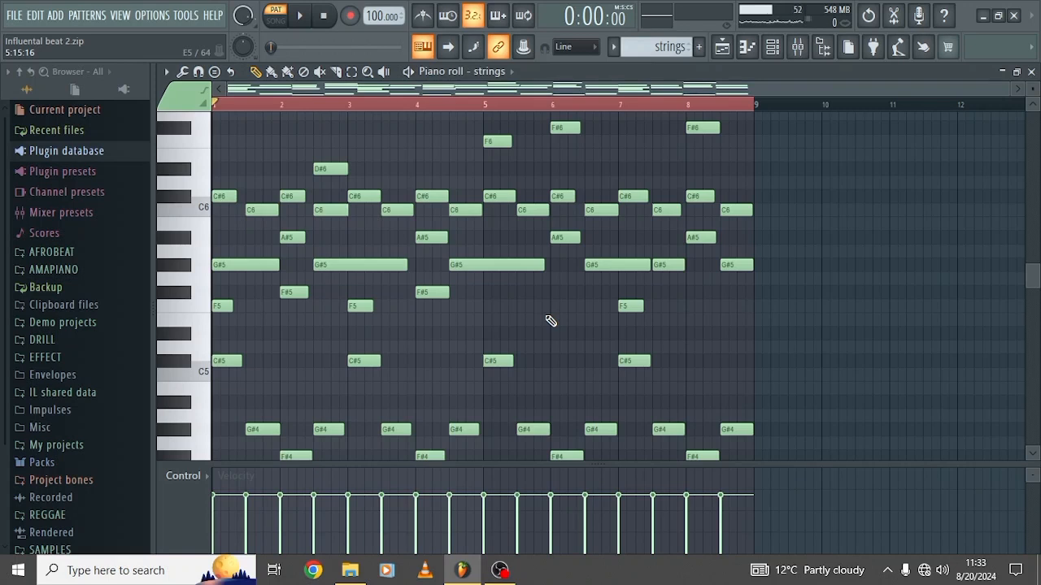
click(409, 71)
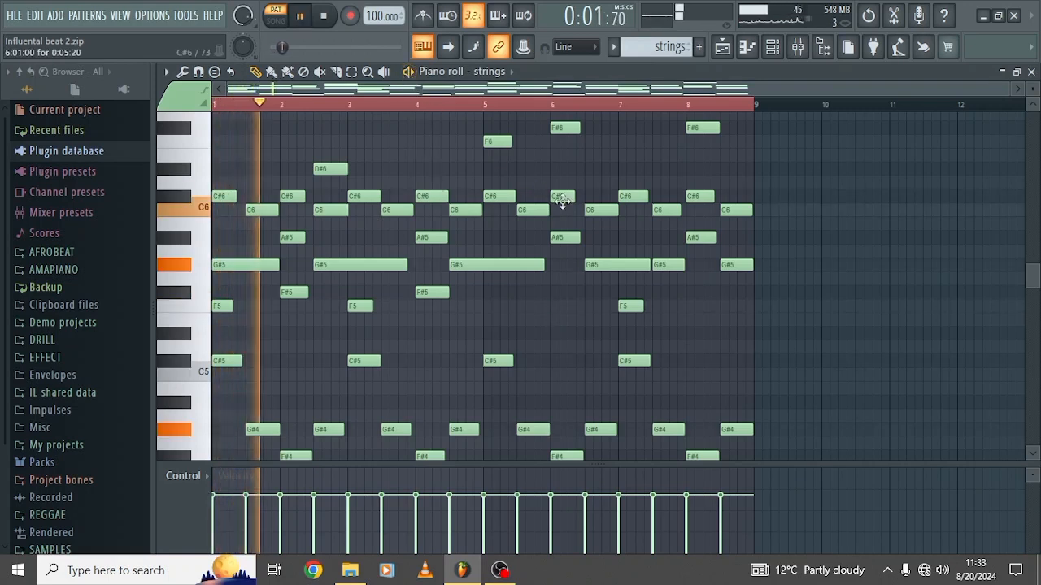
scroll(566, 206, down, 1)
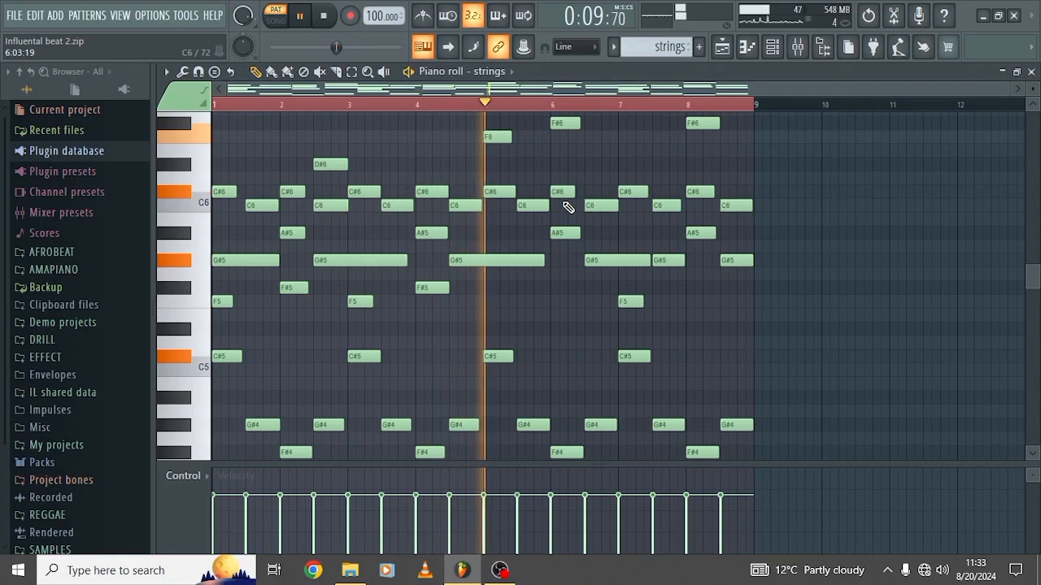
scroll(567, 208, up, 1)
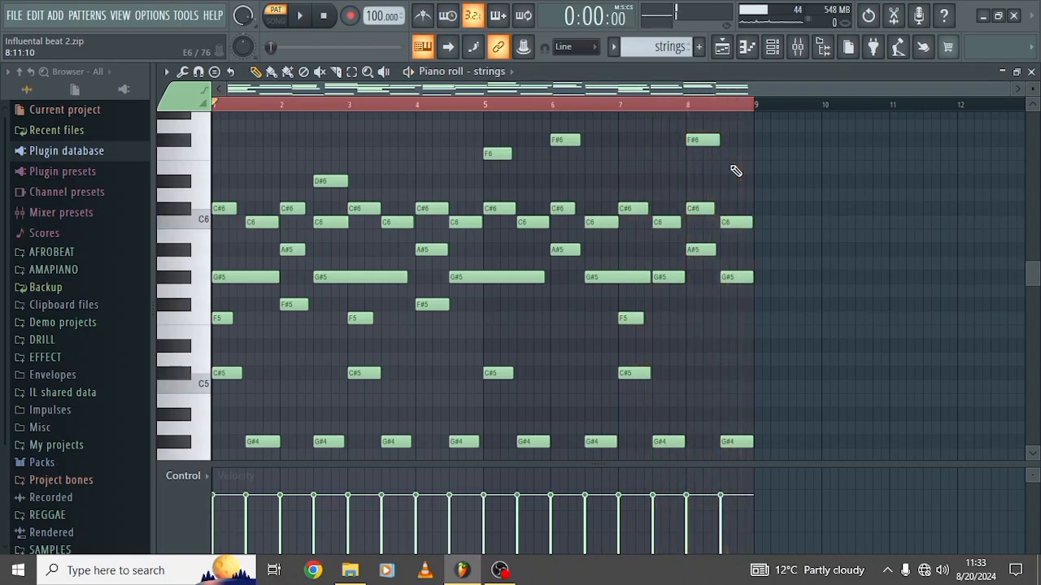
Inspect the preset selected in the strings instrument and return to the pattern's notes.
click(786, 49)
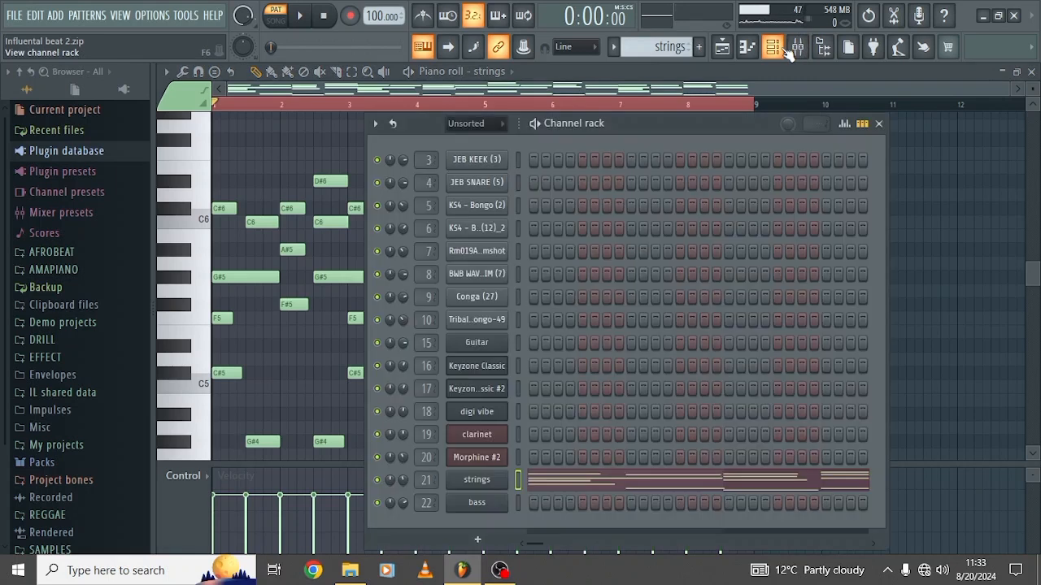
click(480, 480)
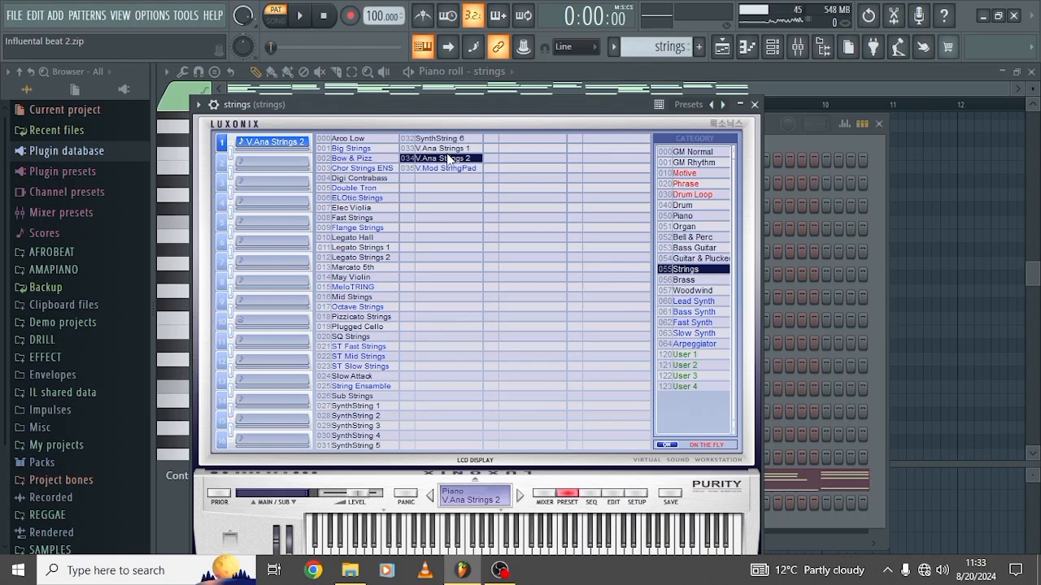
click(794, 88)
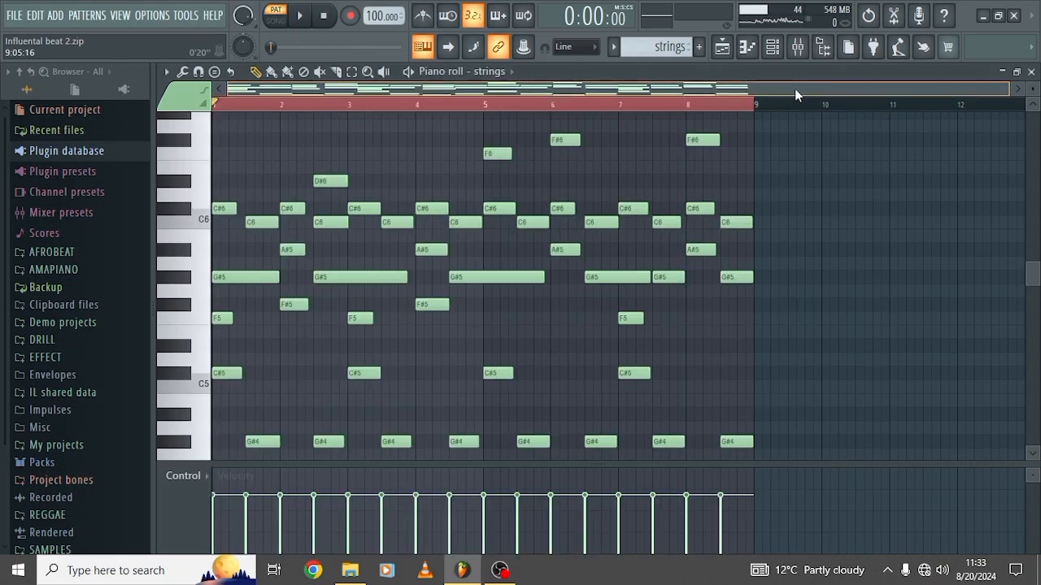
Return to the playlist, look over the arrangement, open the first bass pattern on Track 18 and show its notes from bar 1.
click(721, 48)
scroll(637, 301, down, 4)
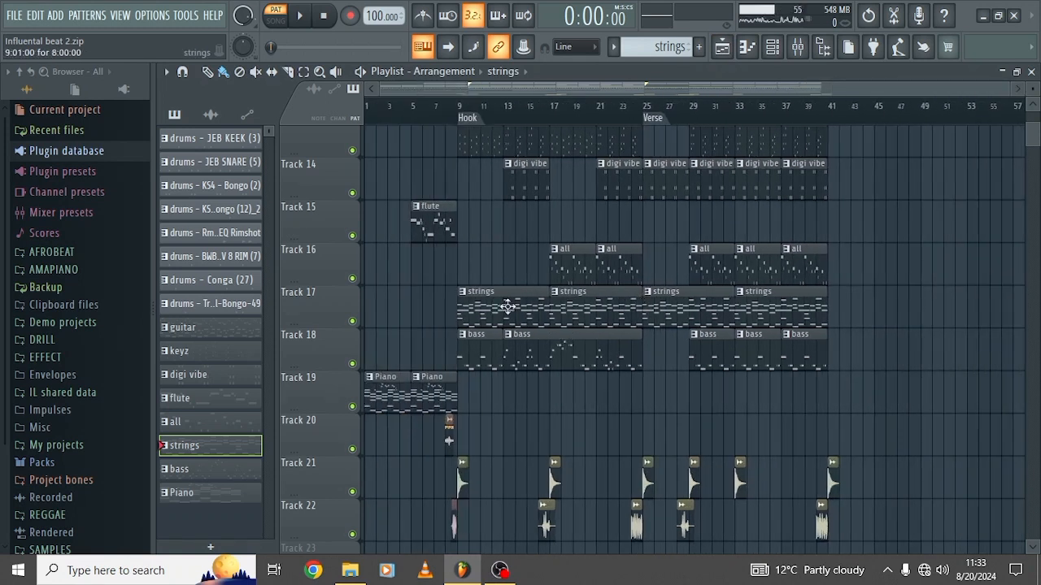
scroll(506, 304, up, 3)
scroll(507, 307, down, 1)
scroll(507, 307, down, 1)
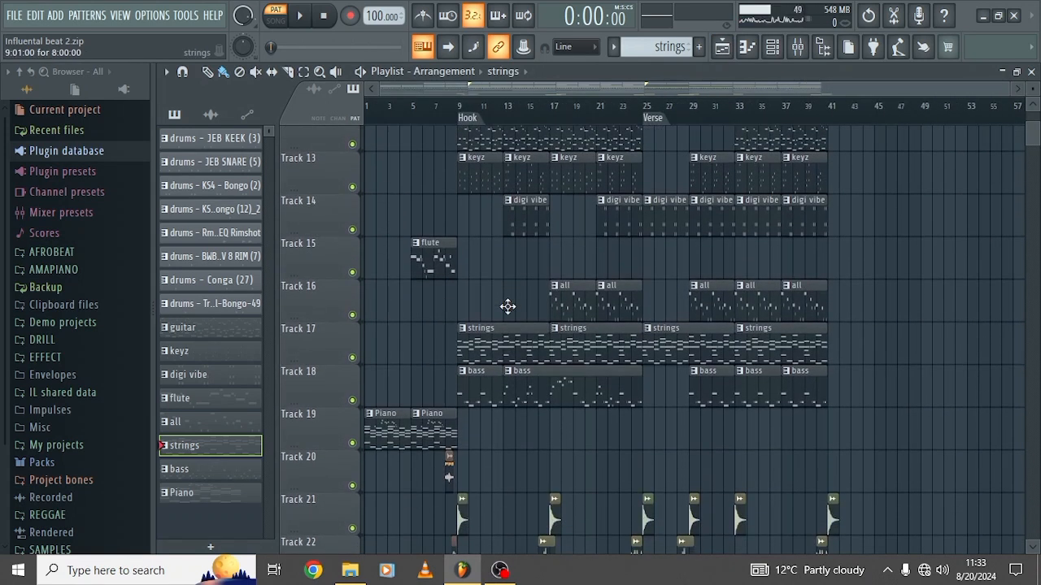
scroll(491, 356, down, 1)
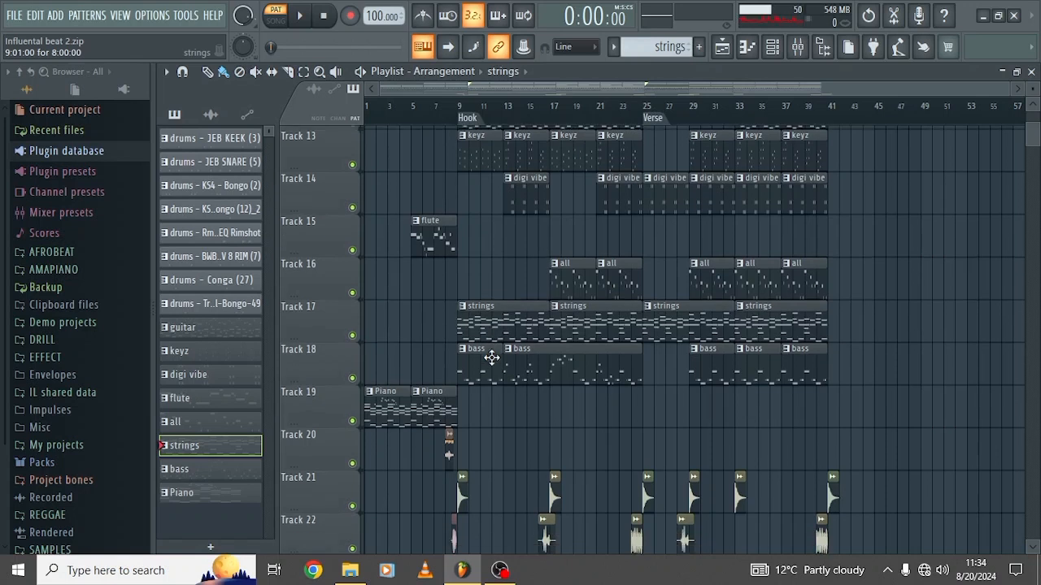
click(483, 355)
double_click(482, 356)
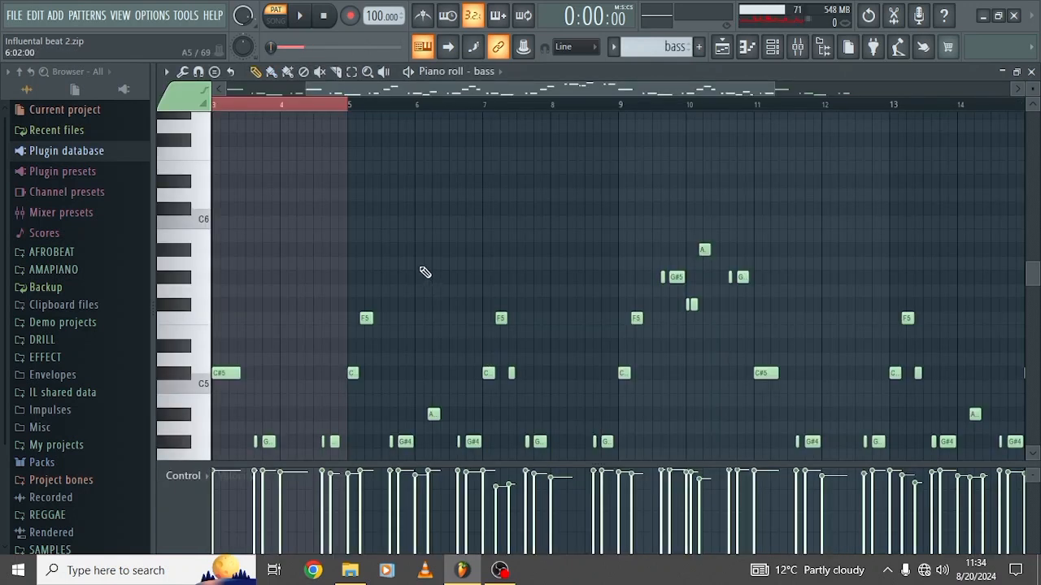
scroll(423, 272, down, 2)
scroll(423, 271, left, 2)
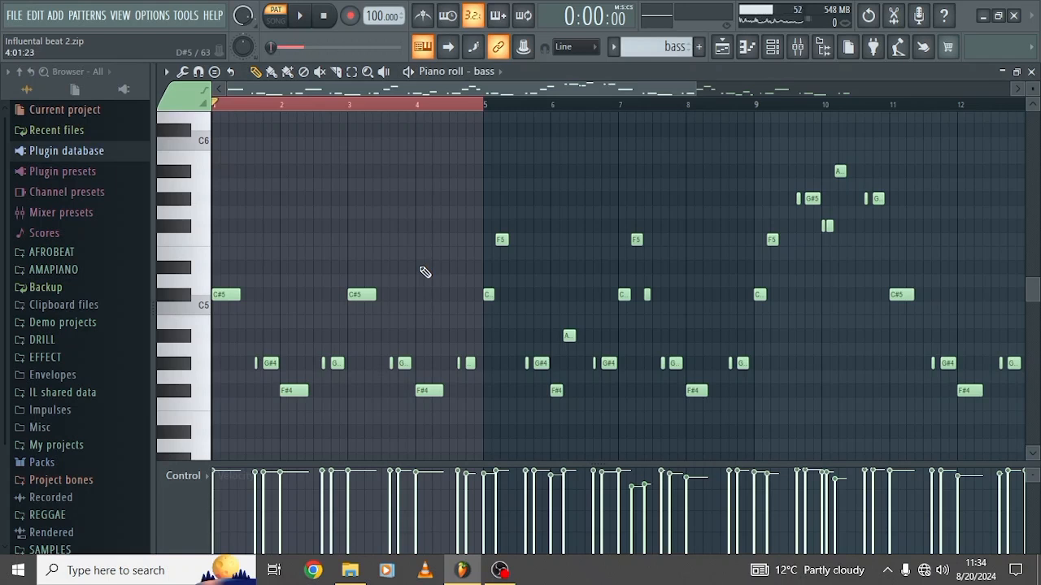
Inspect the preset selected in the bass instrument and return to the pattern's notes.
click(772, 48)
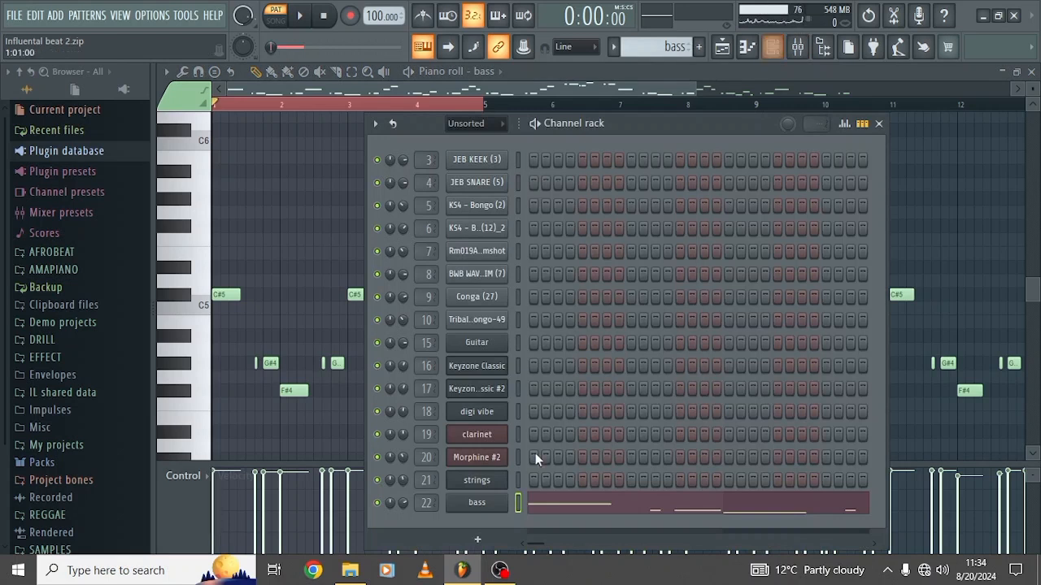
click(477, 503)
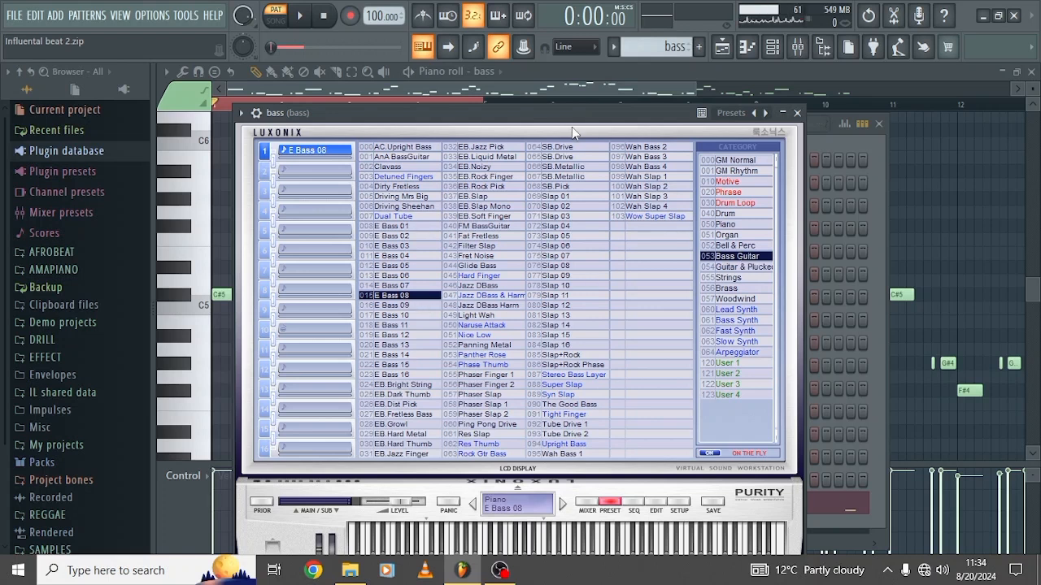
click(628, 87)
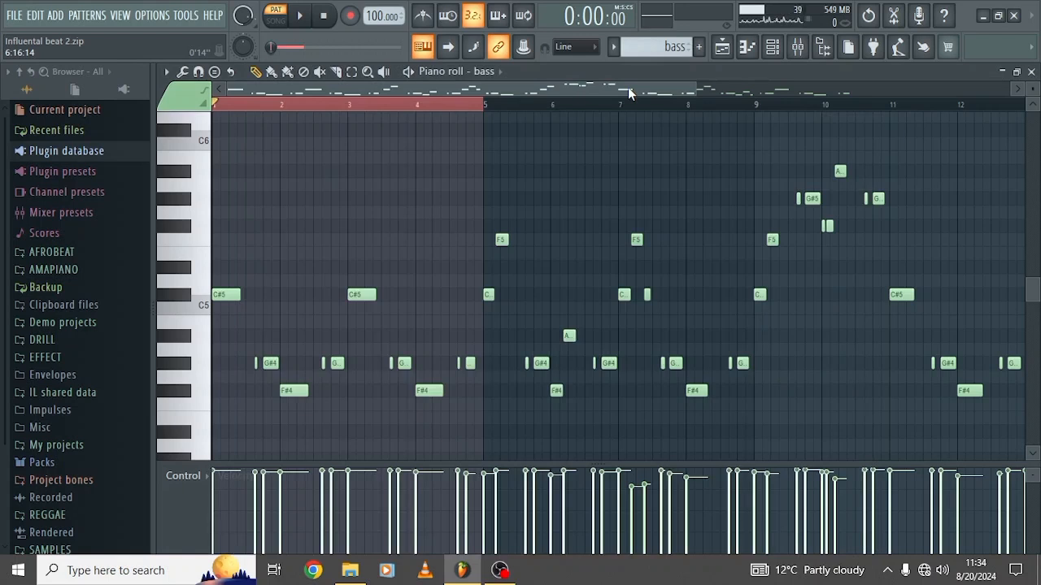
Clear the four-bar time selection, bring all sixteen bars of the bass pattern into view and play them from the start before stopping.
click(460, 105)
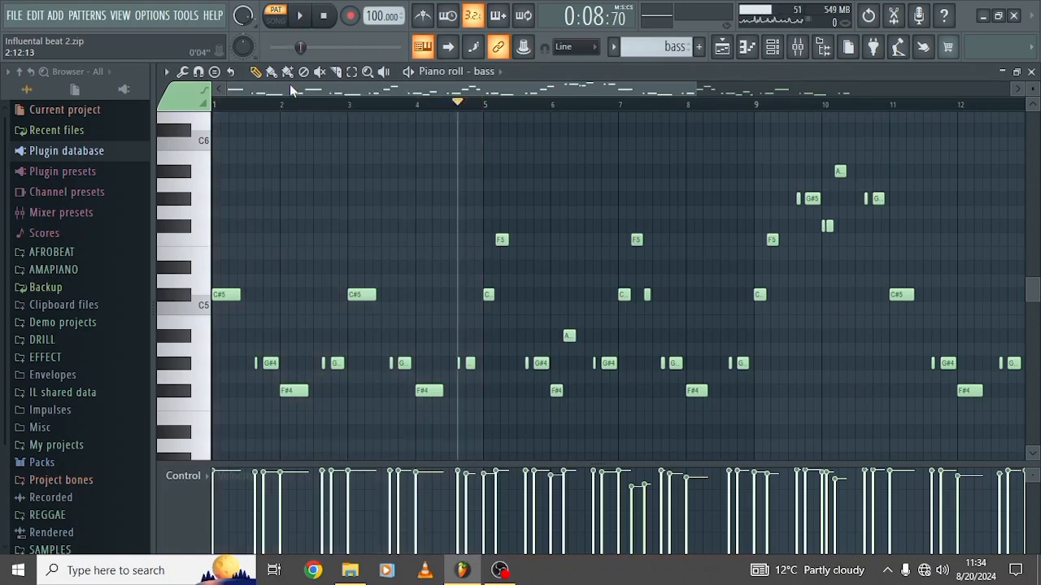
click(323, 16)
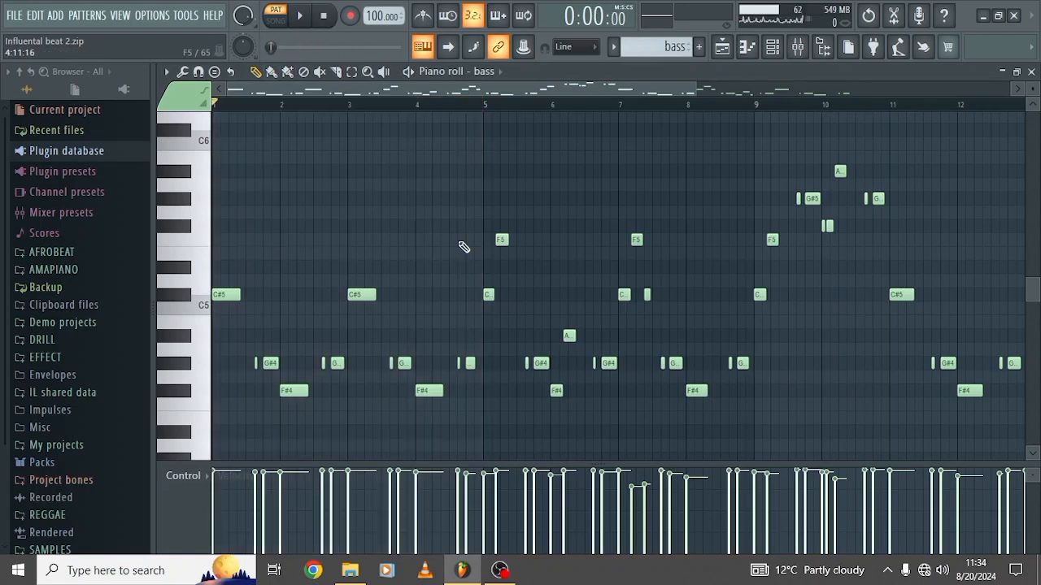
scroll(465, 249, down, 2)
scroll(466, 249, down, 2)
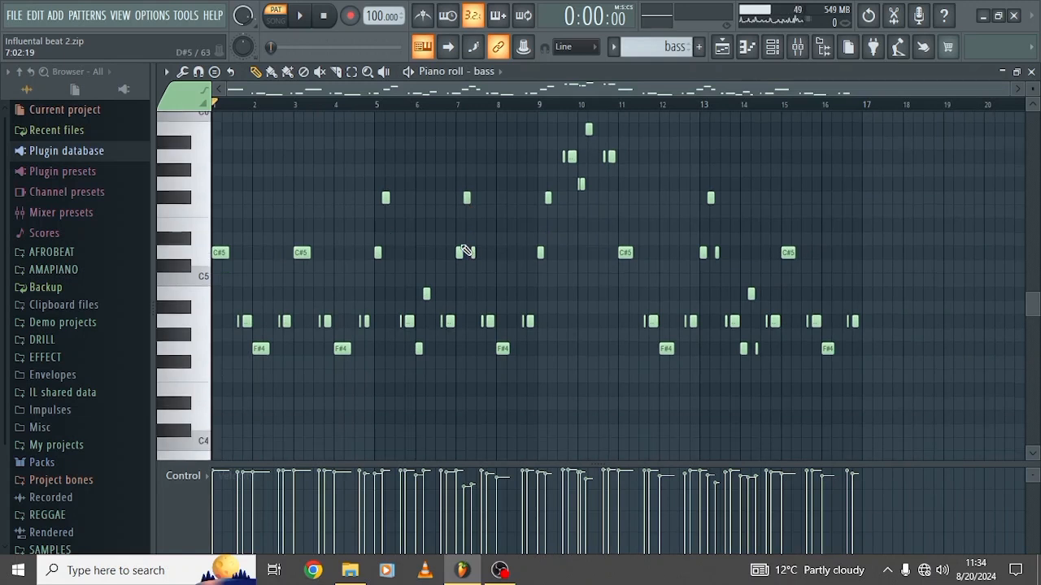
click(409, 71)
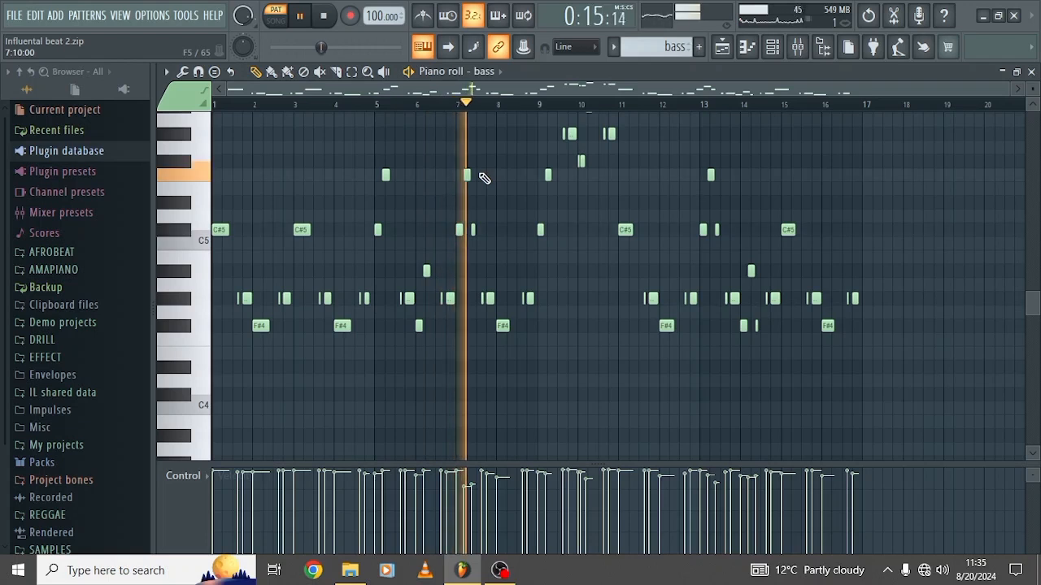
scroll(482, 179, up, 2)
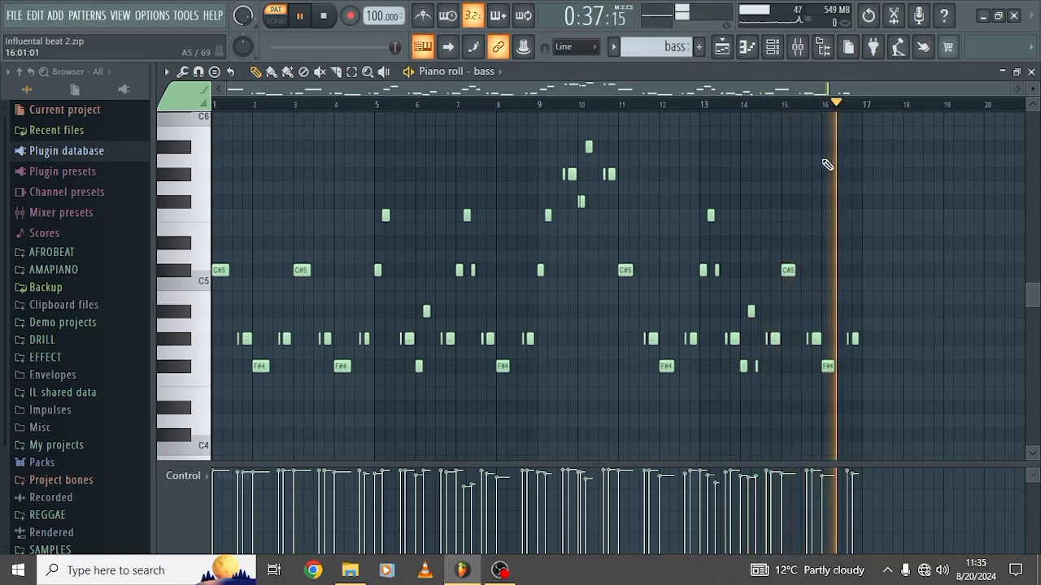
key(space)
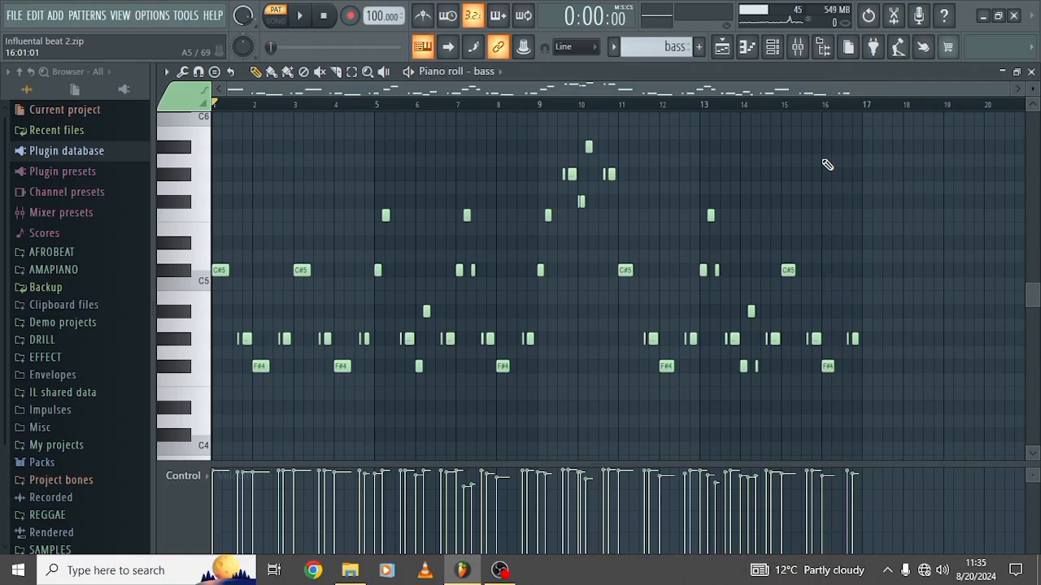
Return to the playlist and open the first guitar pattern on Track 12 in the piano roll.
click(722, 47)
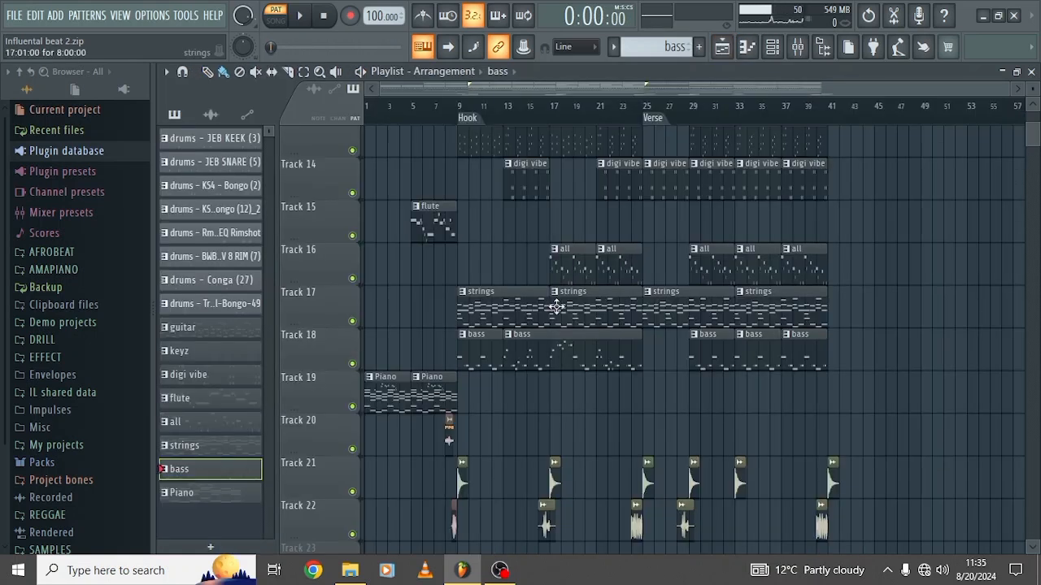
ctrl+scroll(557, 306, up, 3)
scroll(557, 306, up, 4)
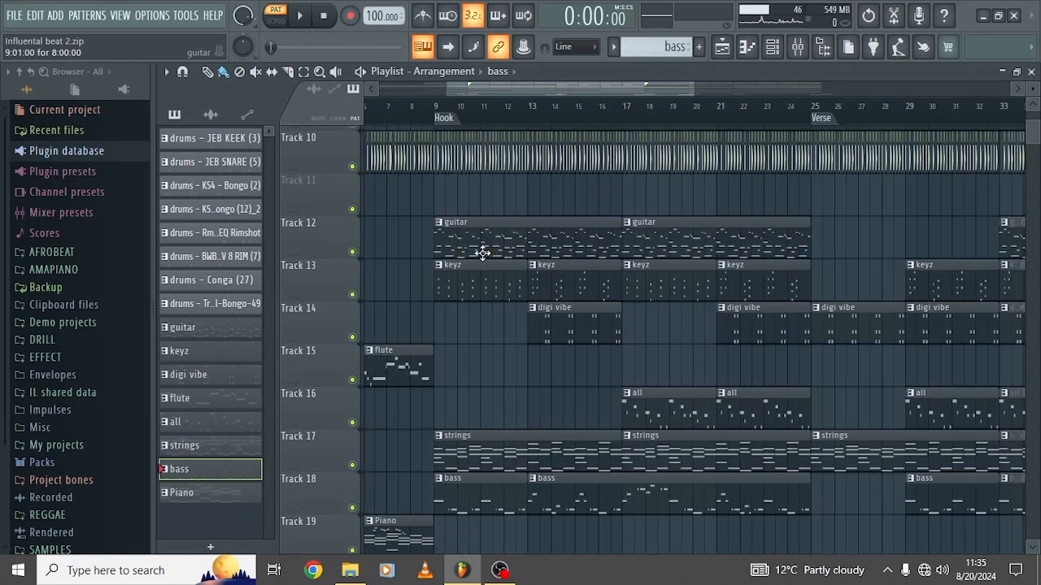
ctrl+scroll(483, 253, up, 1)
scroll(483, 253, up, 3)
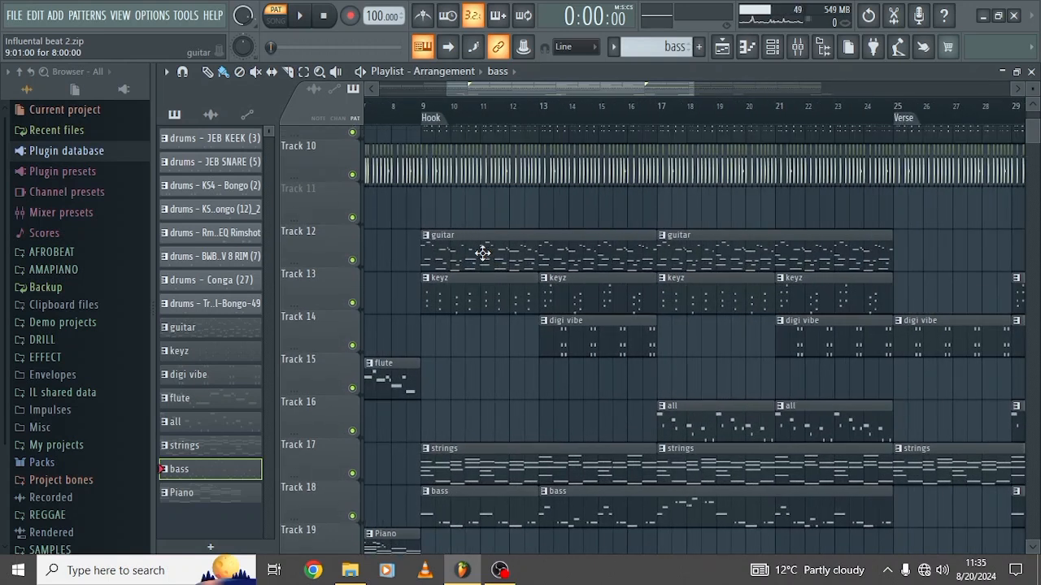
scroll(483, 253, down, 3)
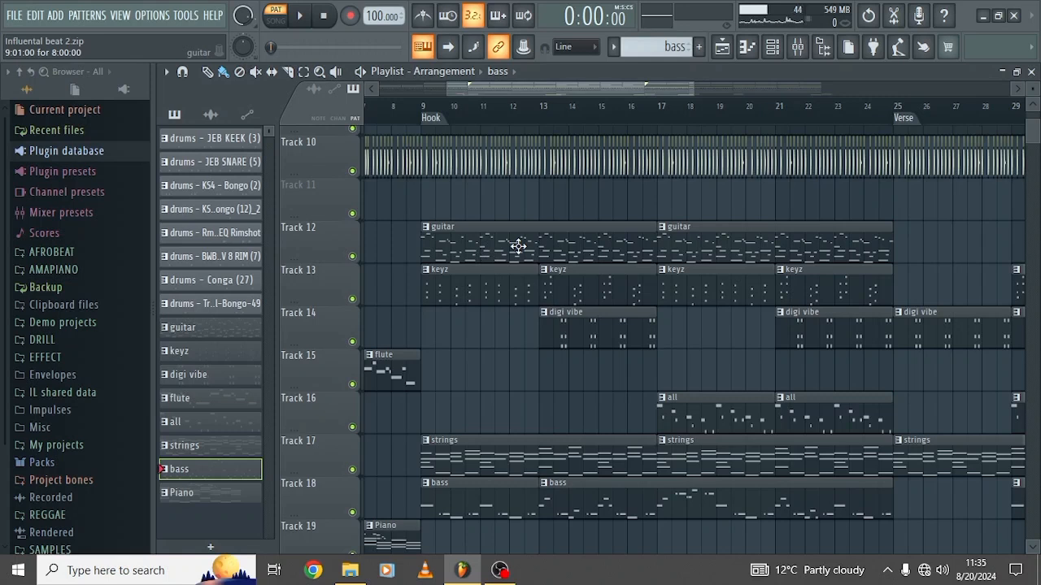
double_click(519, 247)
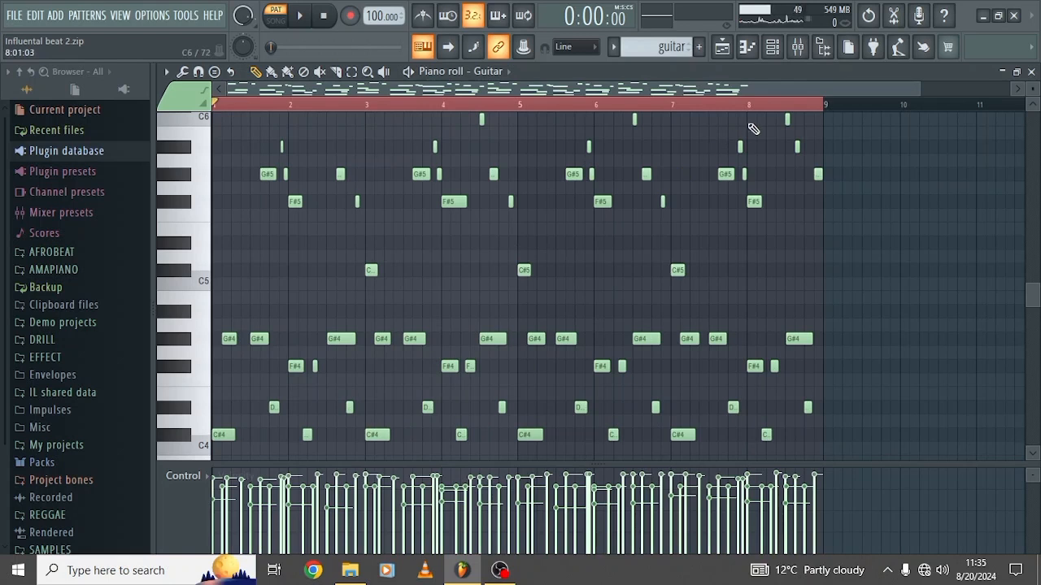
Inspect the patch loaded in the Guitar instrument, expand its Acoustic Guitars category and return to the notes.
click(774, 52)
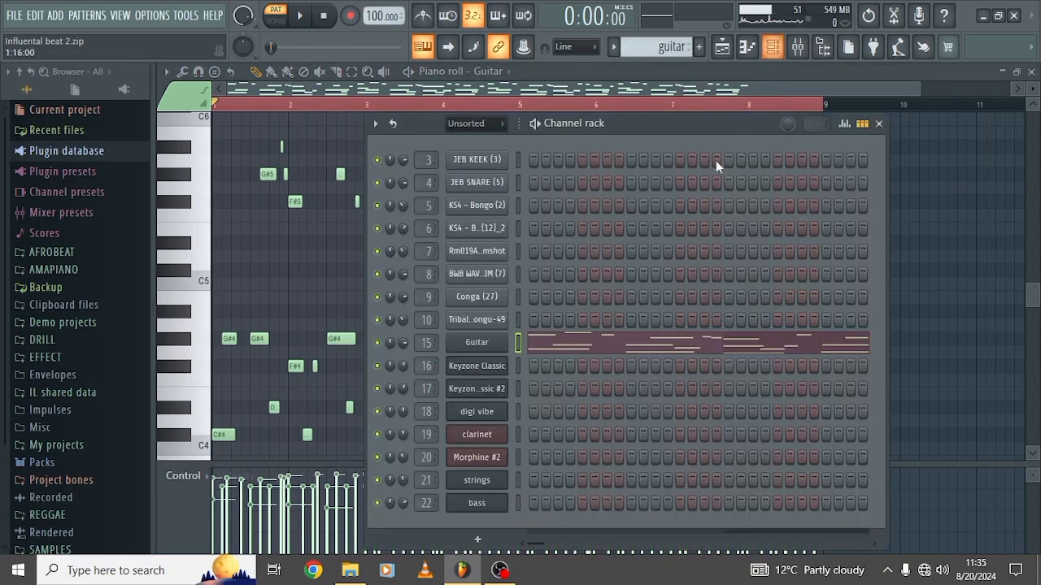
click(480, 347)
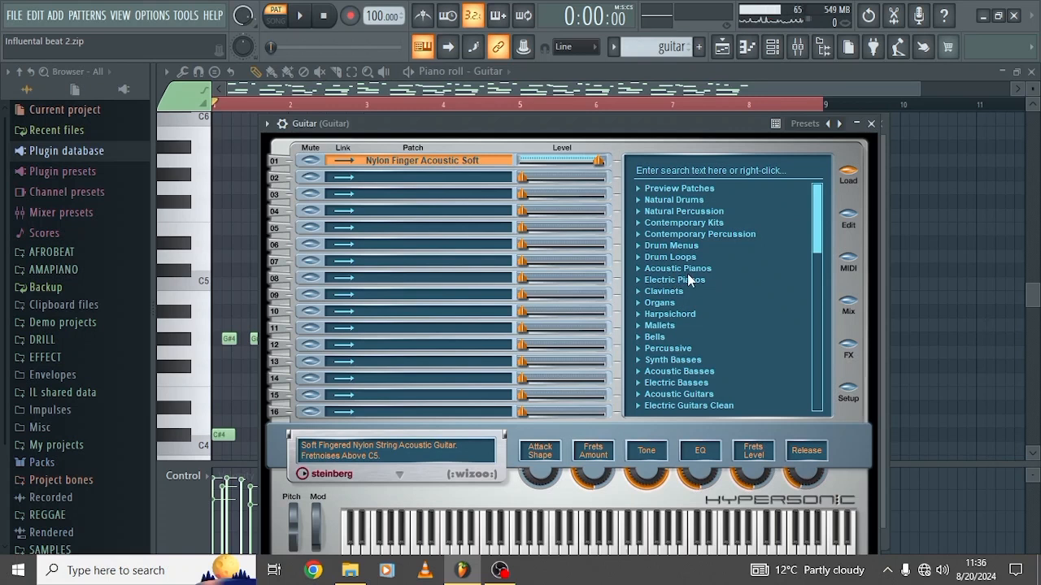
click(686, 395)
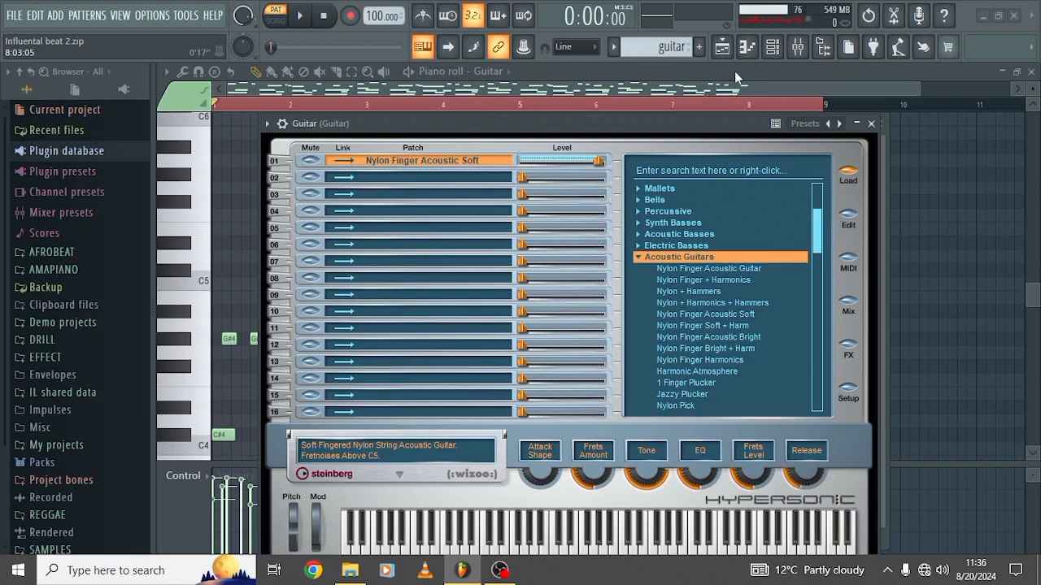
click(791, 91)
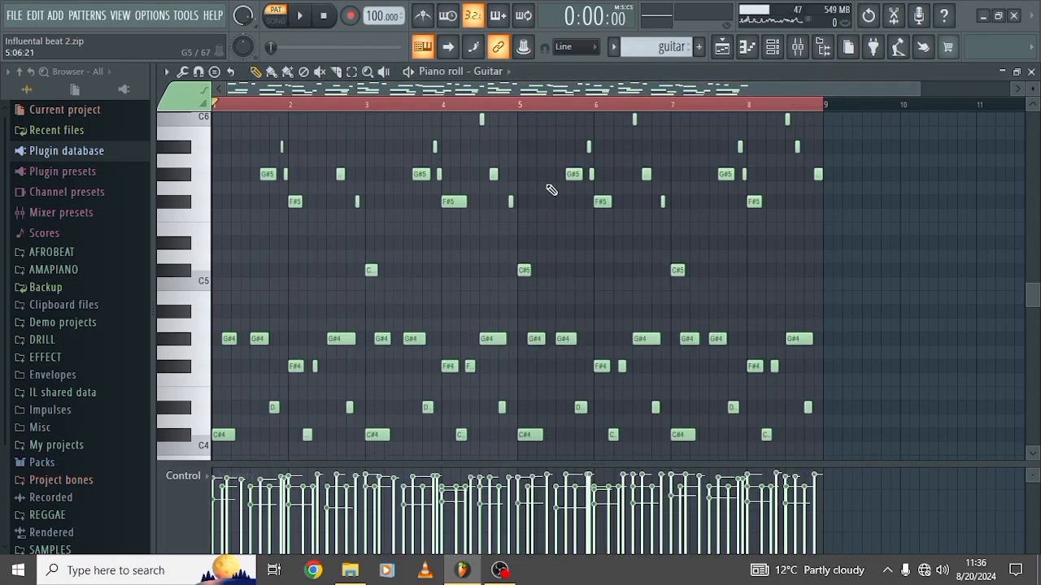
Play the guitar pattern's eight bars while viewing its high and low notes, stop playback and look over the notes up close.
scroll(551, 190, down, 3)
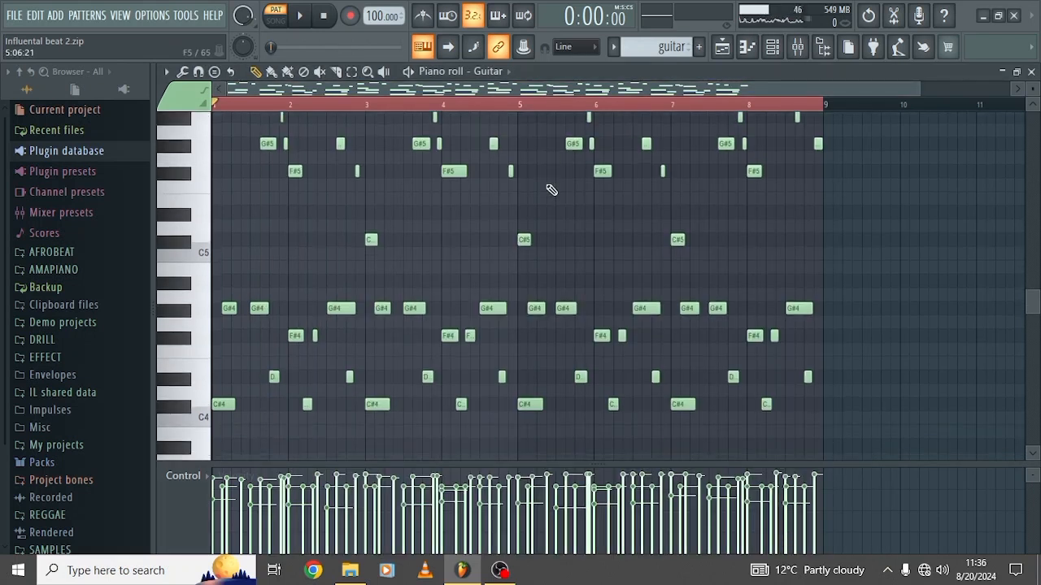
ctrl+scroll(551, 189, down, 2)
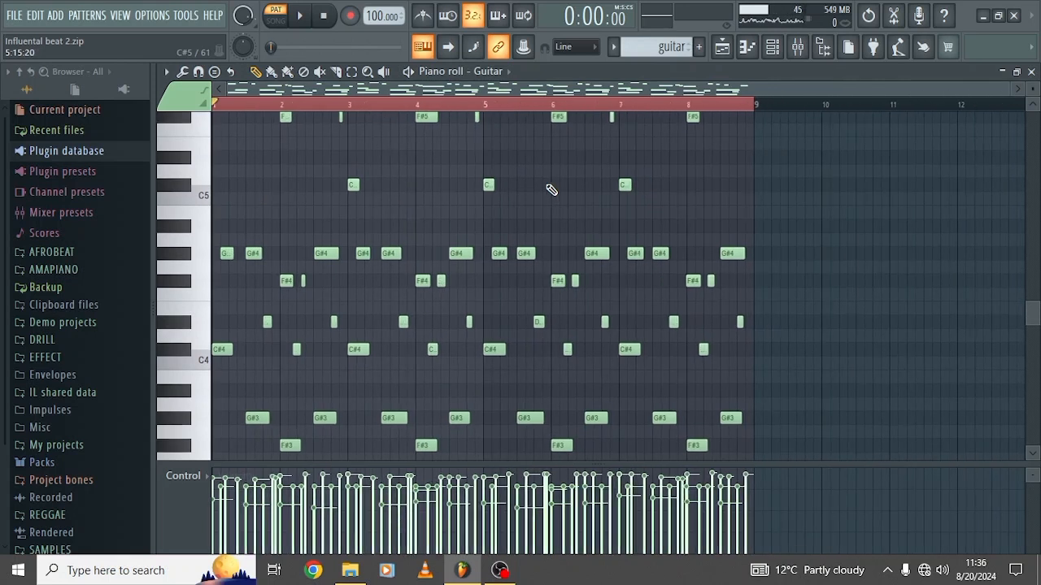
scroll(552, 190, down, 1)
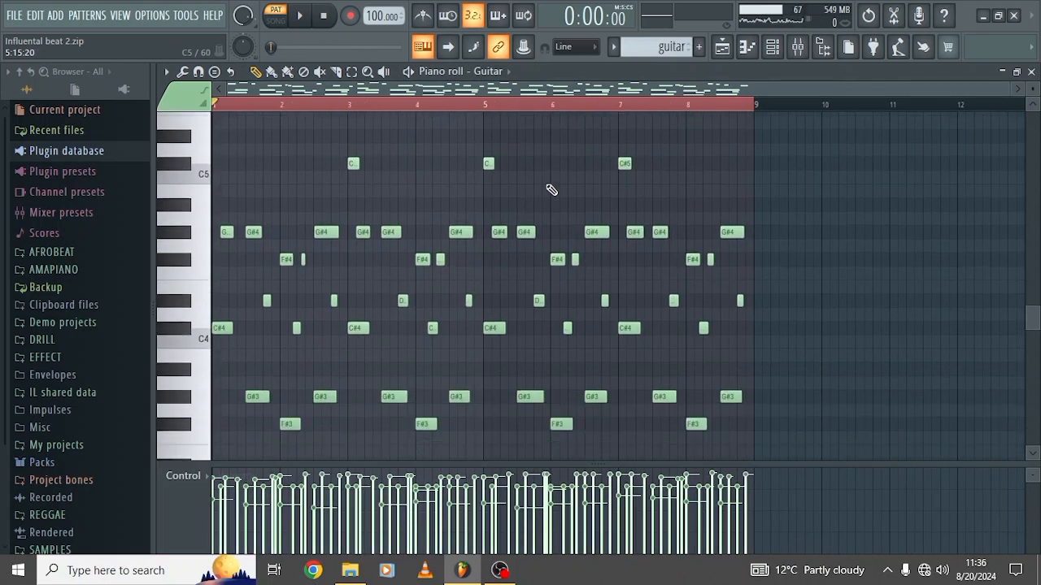
click(411, 73)
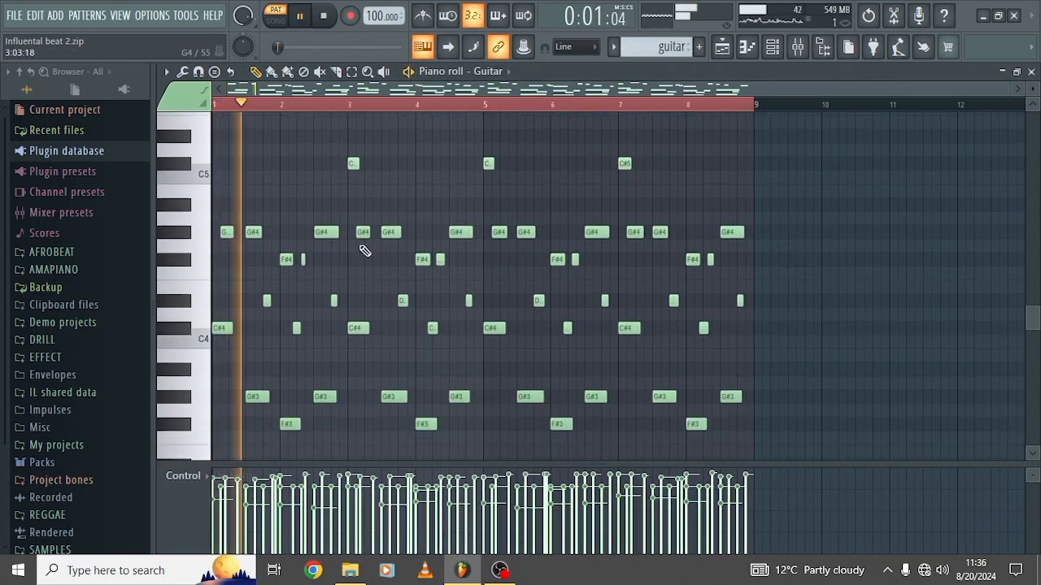
scroll(362, 249, up, 4)
scroll(364, 250, down, 3)
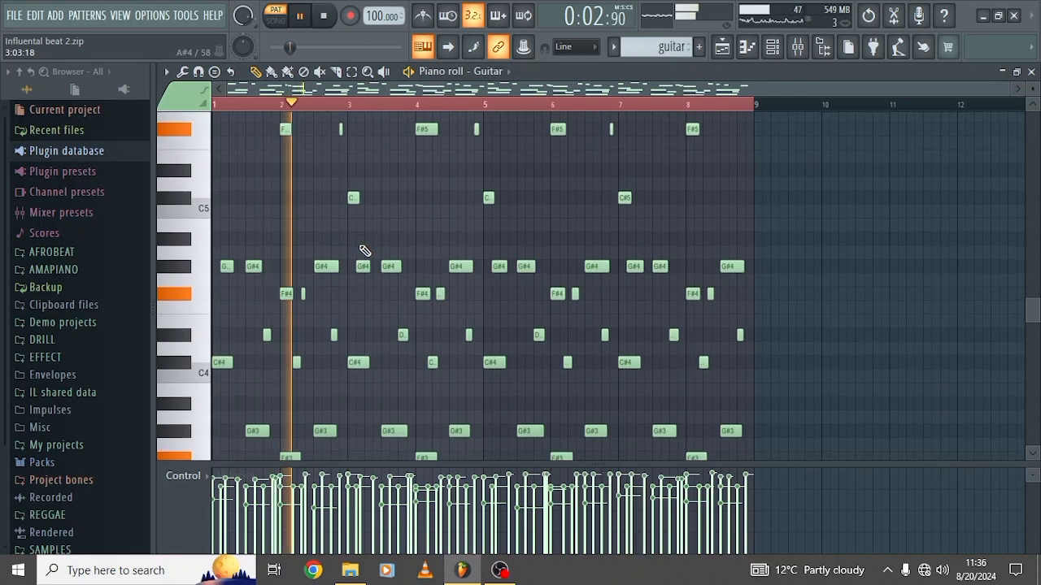
scroll(453, 237, up, 2)
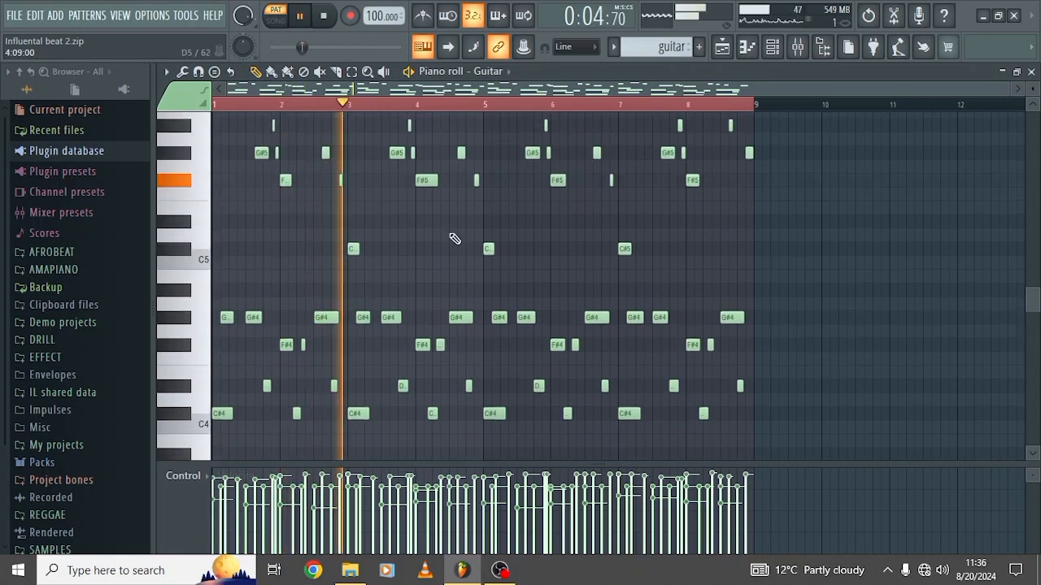
scroll(549, 238, up, 1)
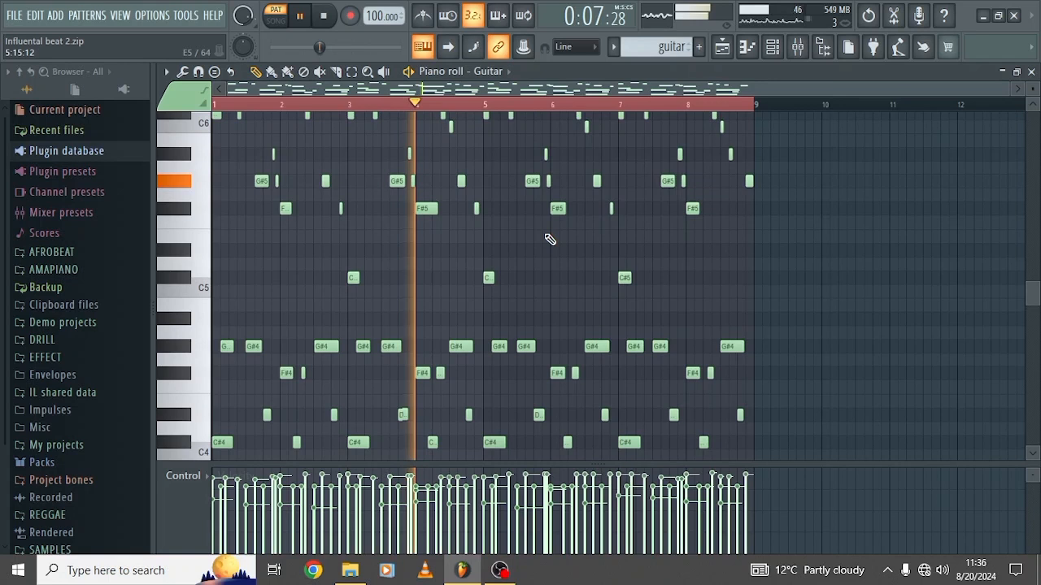
scroll(550, 239, down, 3)
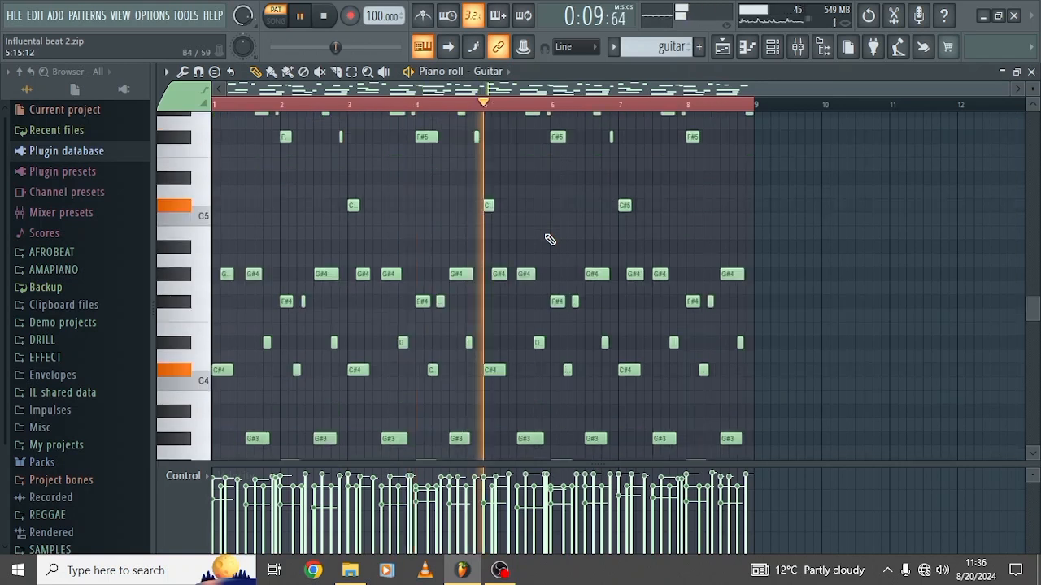
scroll(707, 228, down, 2)
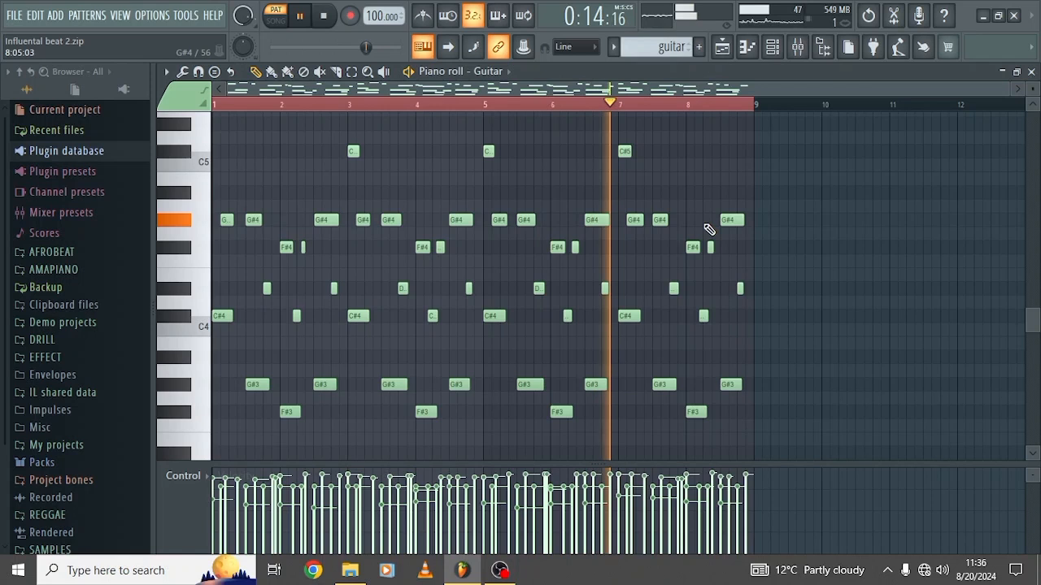
scroll(708, 230, up, 1)
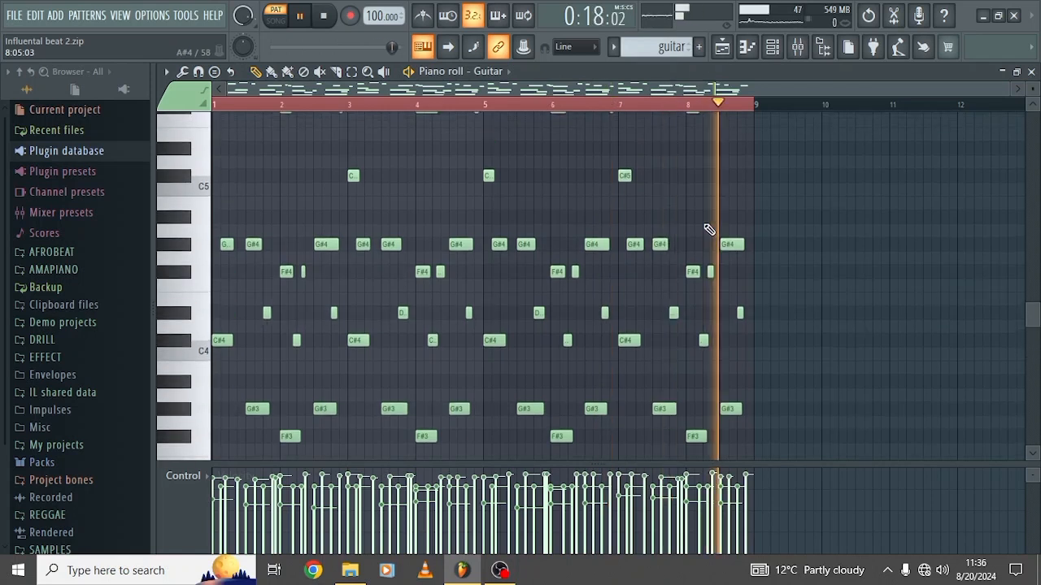
key(space)
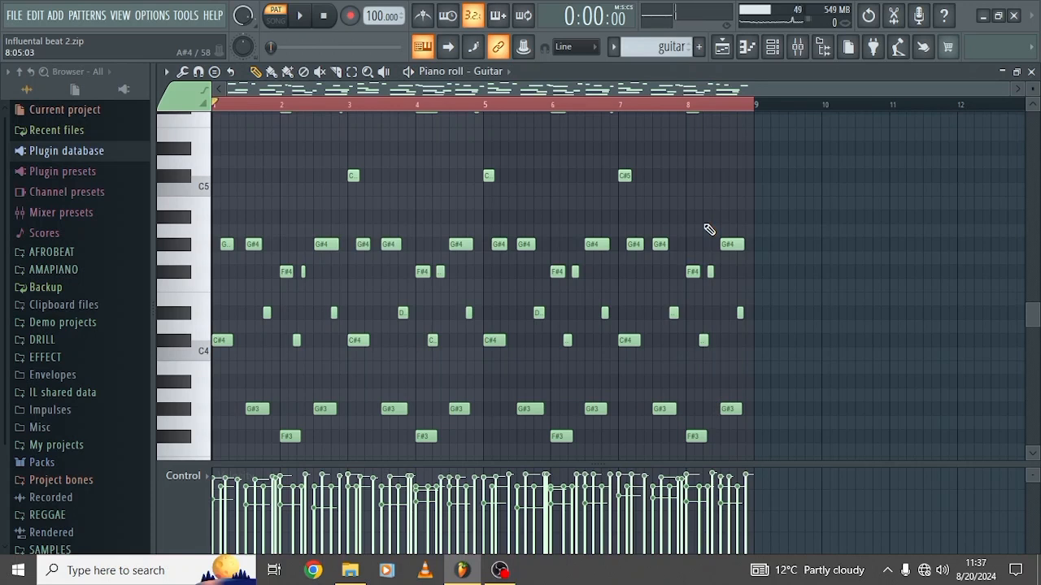
scroll(452, 262, up, 2)
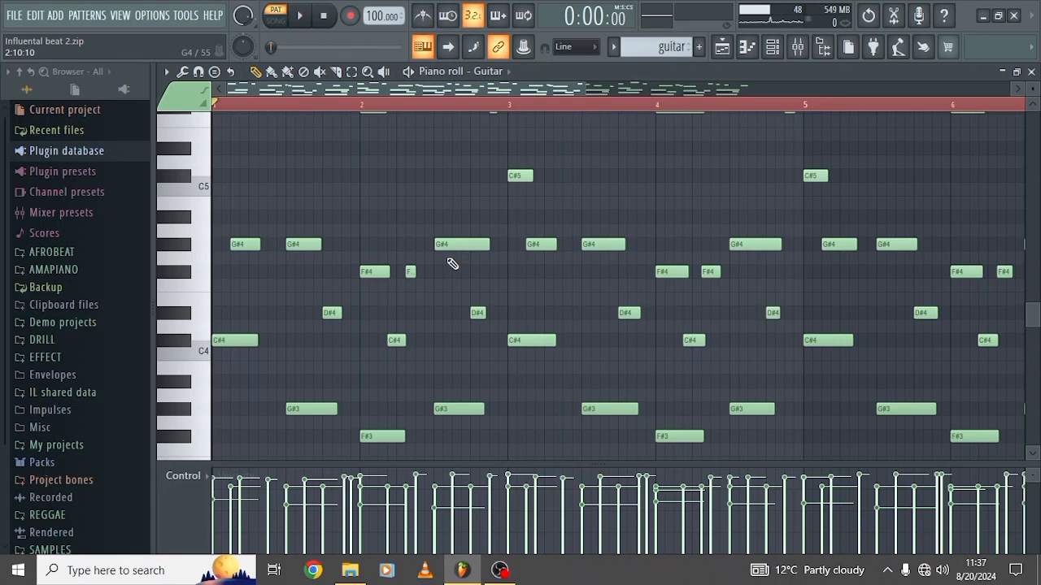
scroll(452, 263, down, 1)
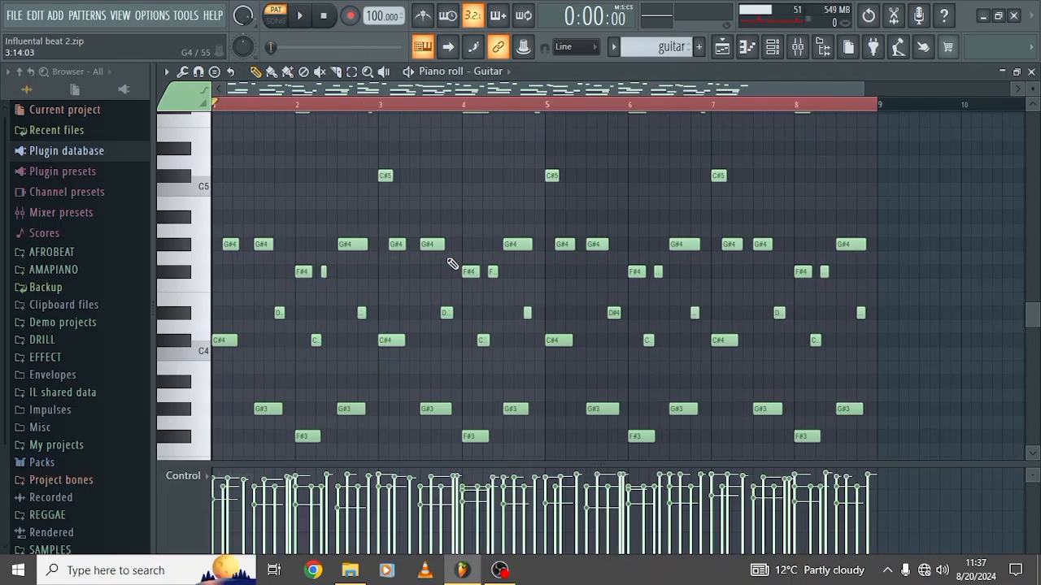
Return to the playlist and examine the audio clips on Tracks 20 to 22 just before and at the Hook marker.
click(724, 47)
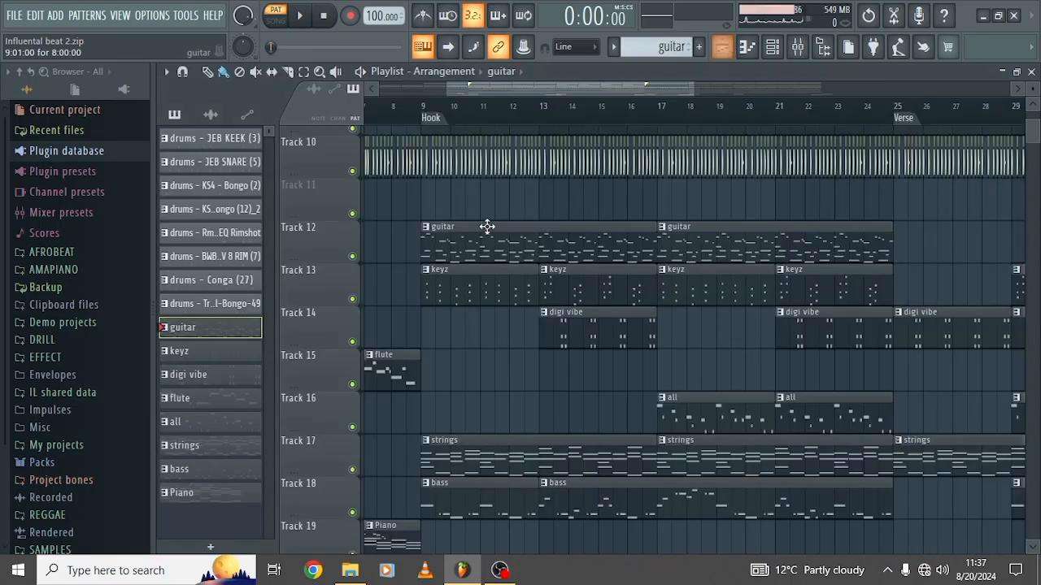
scroll(482, 228, down, 3)
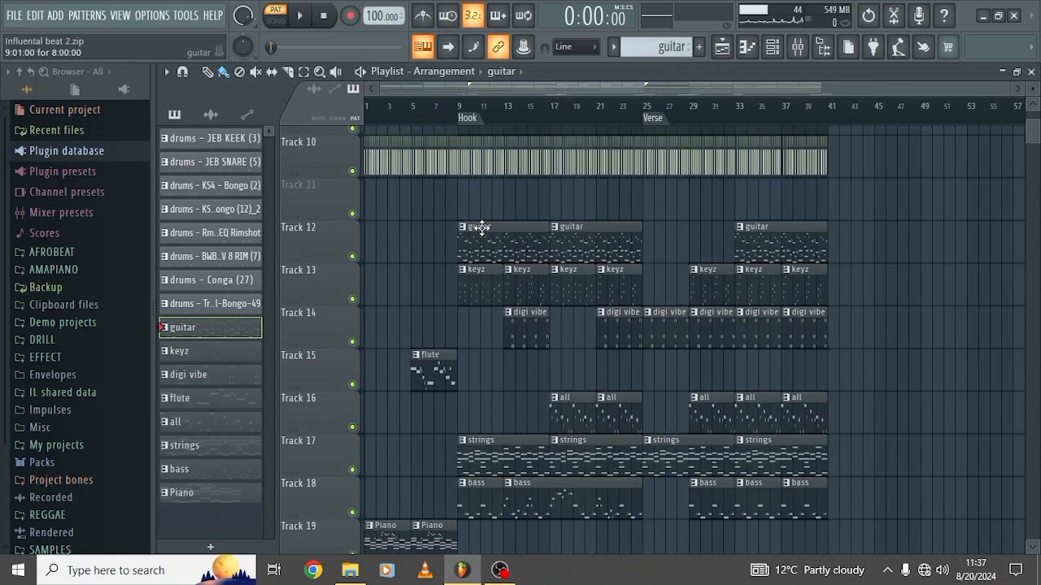
scroll(482, 228, down, 5)
scroll(482, 228, up, 1)
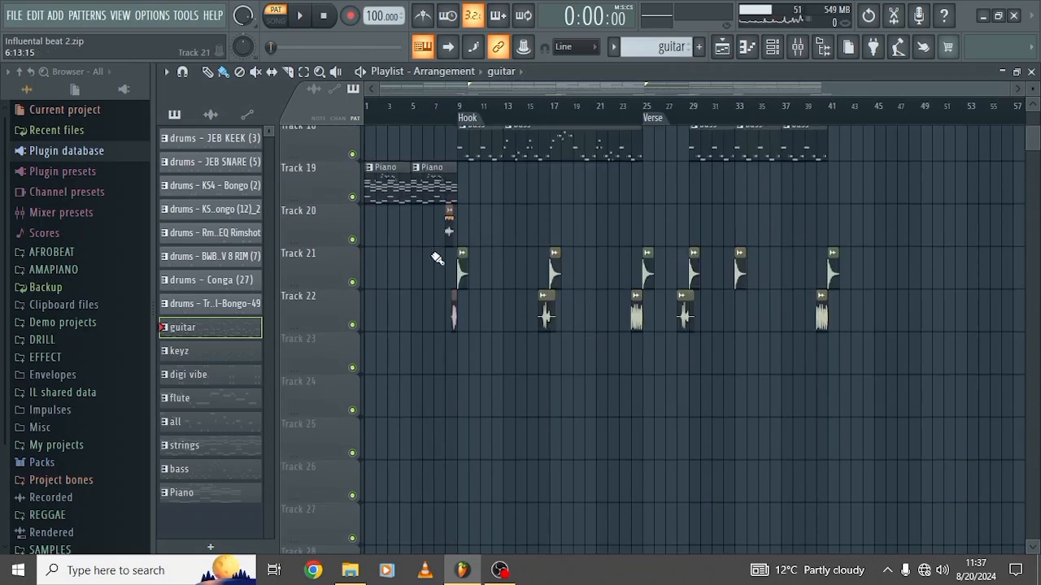
scroll(437, 257, up, 4)
scroll(437, 258, up, 2)
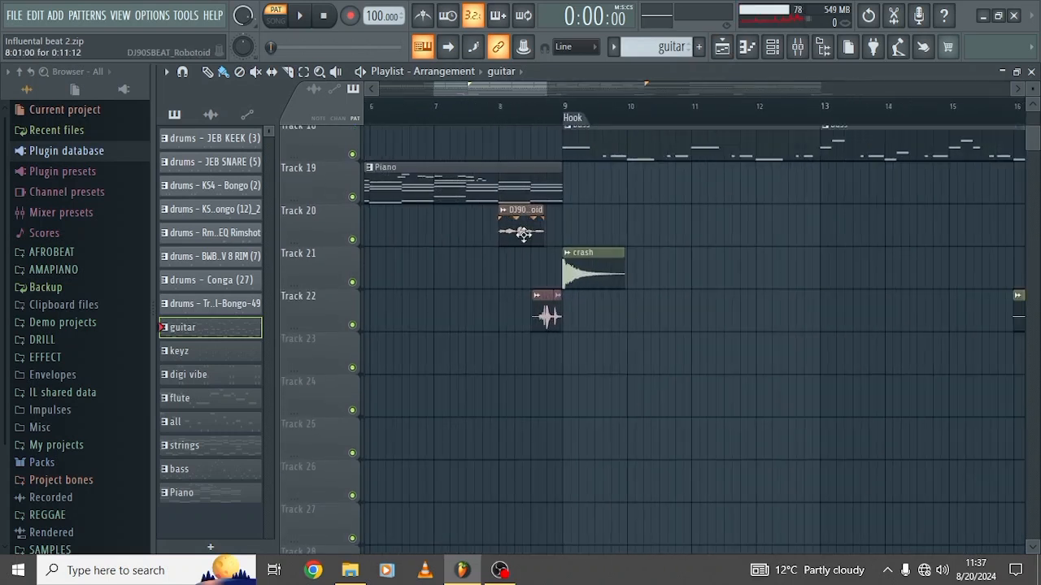
Inspect the sample settings and waveform of the DJ90SBEAT_Robotoid audio clip on Track 20, then close them.
click(523, 234)
double_click(523, 234)
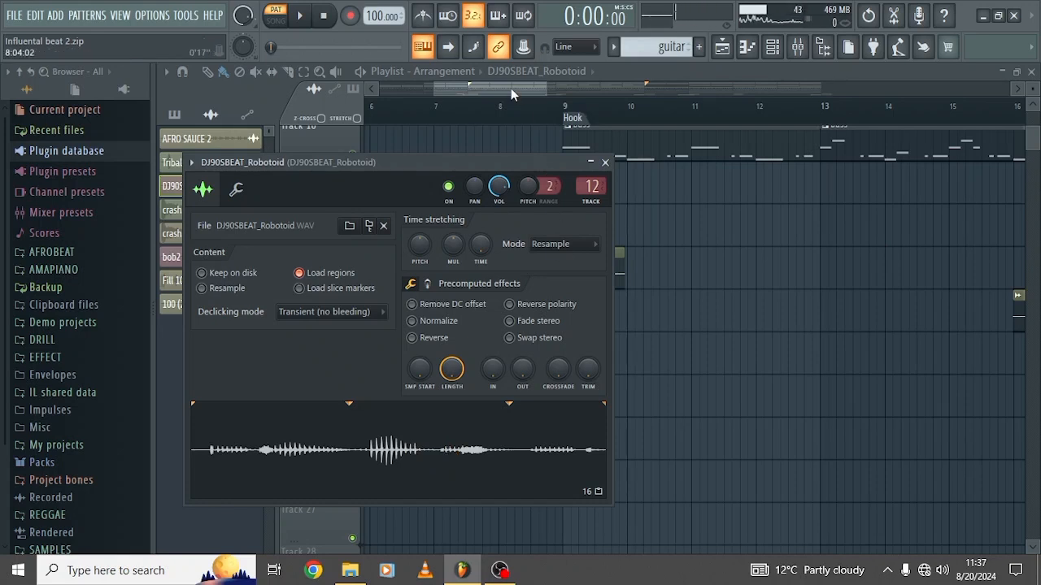
key(Escape)
Play the whole arrangement in song mode from the start through bar 41 while looking over its tracks, and stop playback.
scroll(515, 224, down, 6)
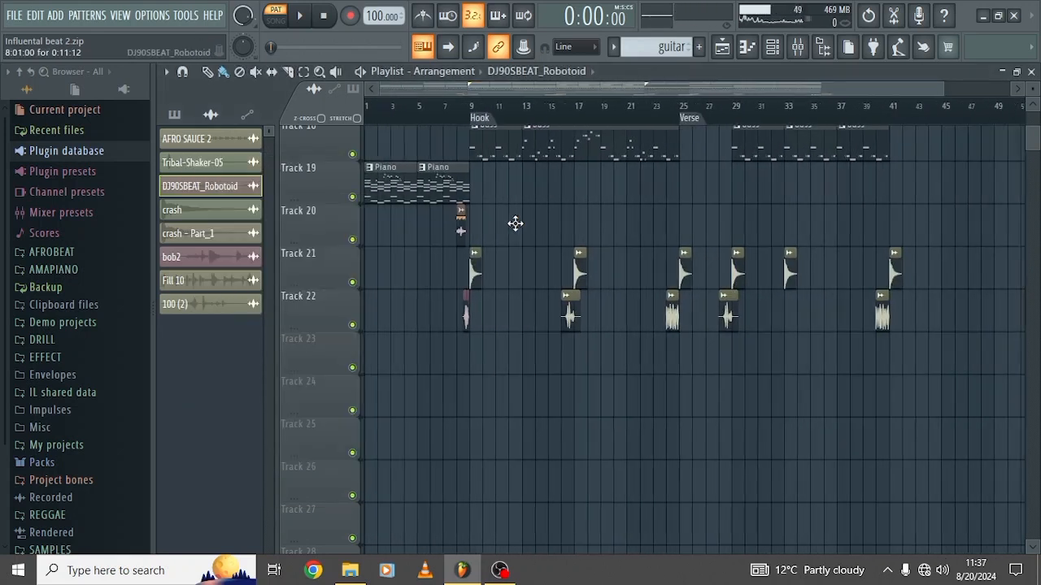
scroll(516, 223, up, 5)
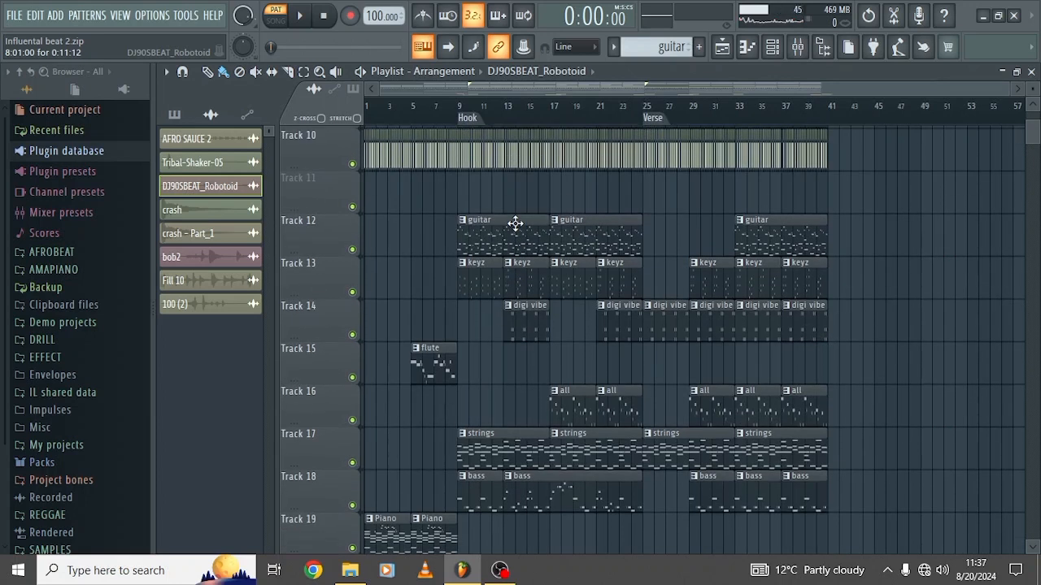
scroll(516, 224, up, 5)
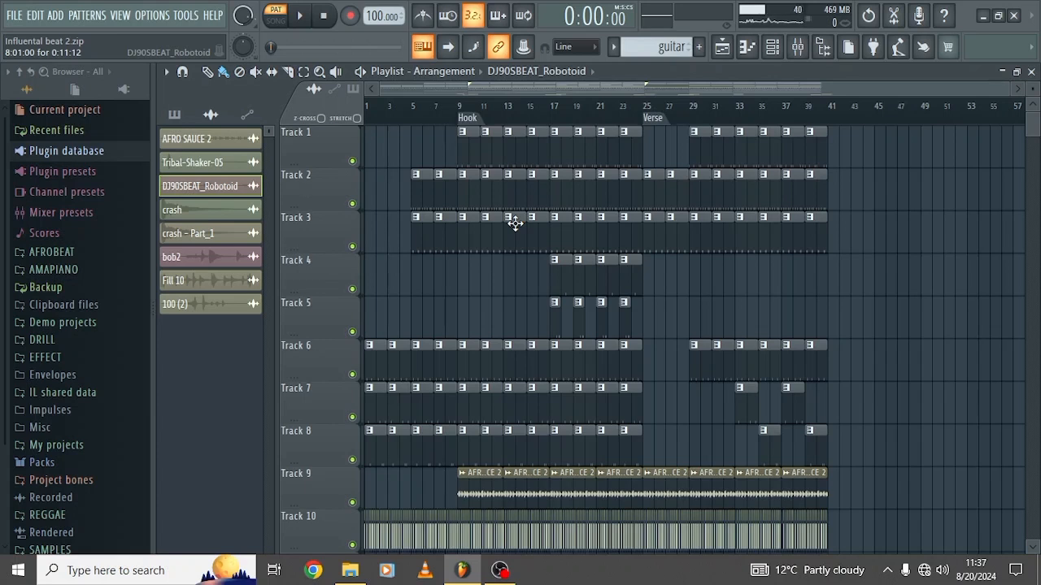
scroll(515, 224, down, 3)
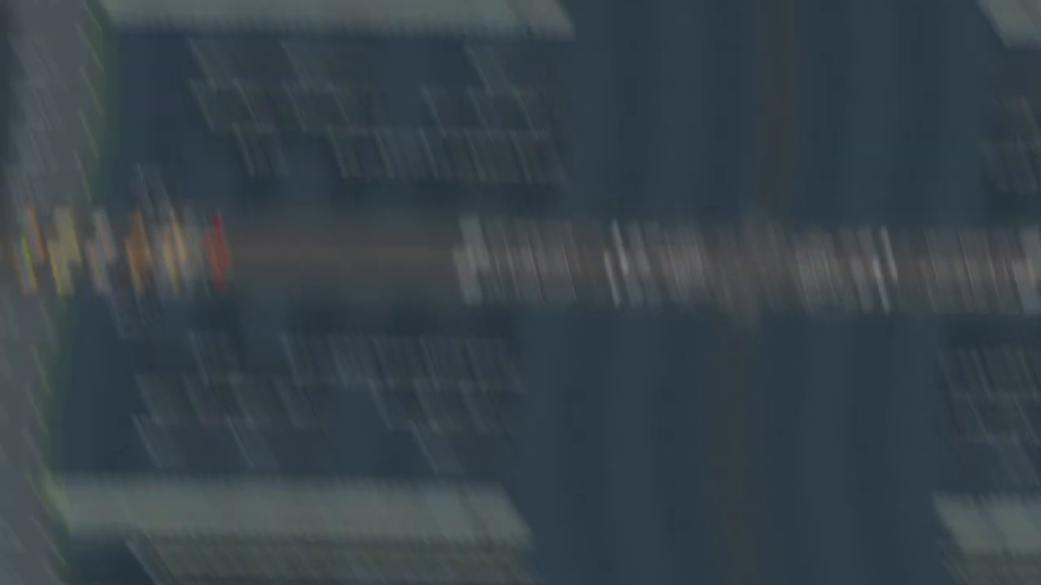
scroll(406, 239, down, 5)
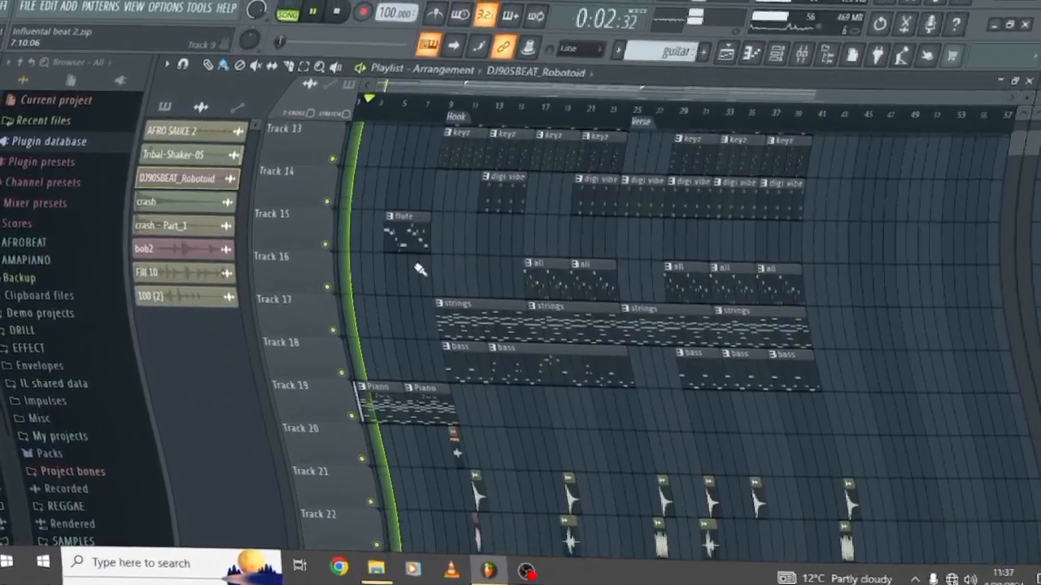
scroll(437, 274, down, 2)
scroll(425, 263, up, 3)
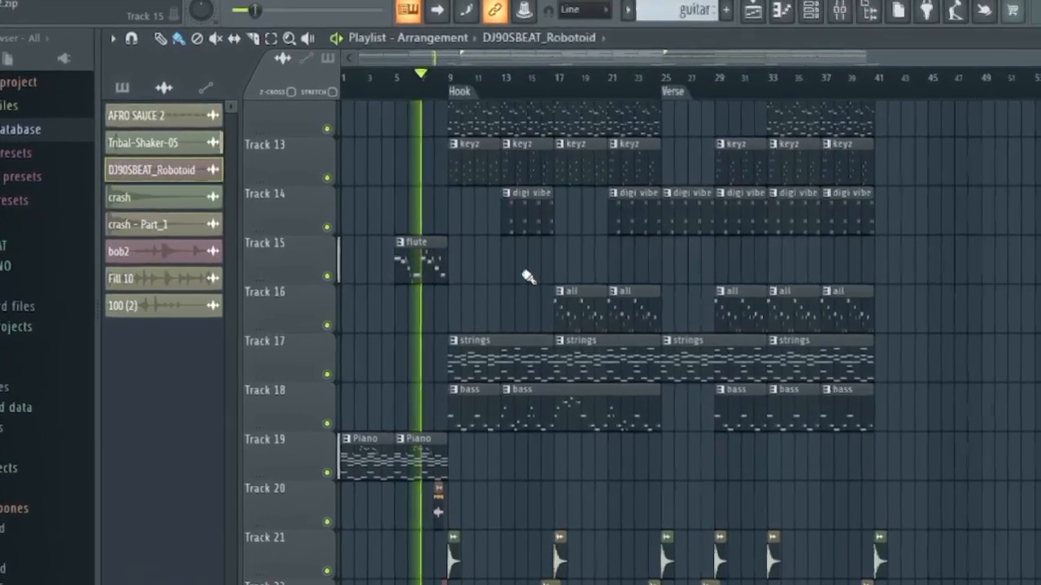
scroll(528, 277, down, 1)
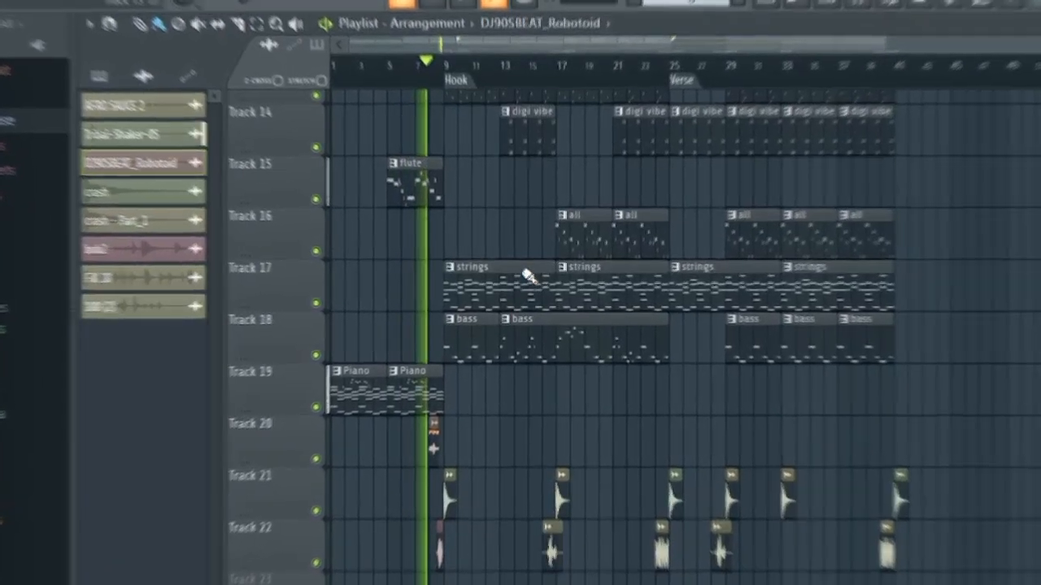
scroll(528, 275, up, 3)
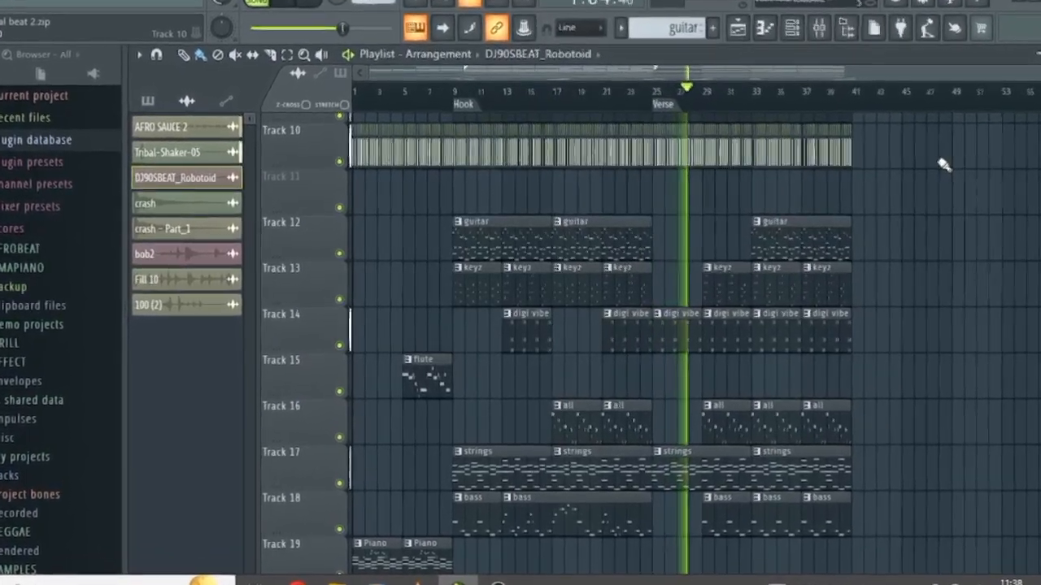
scroll(968, 159, down, 5)
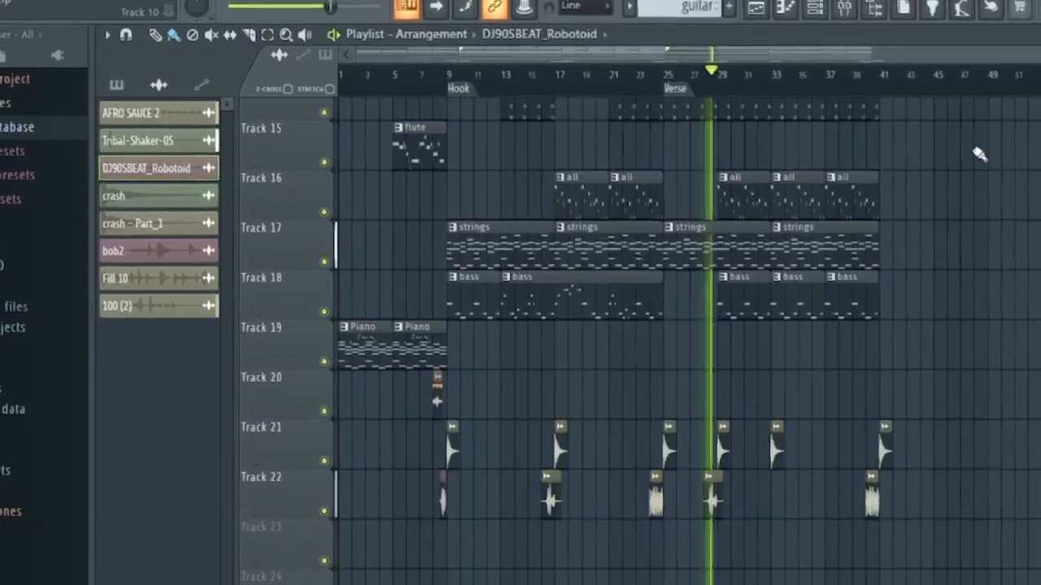
scroll(988, 147, up, 3)
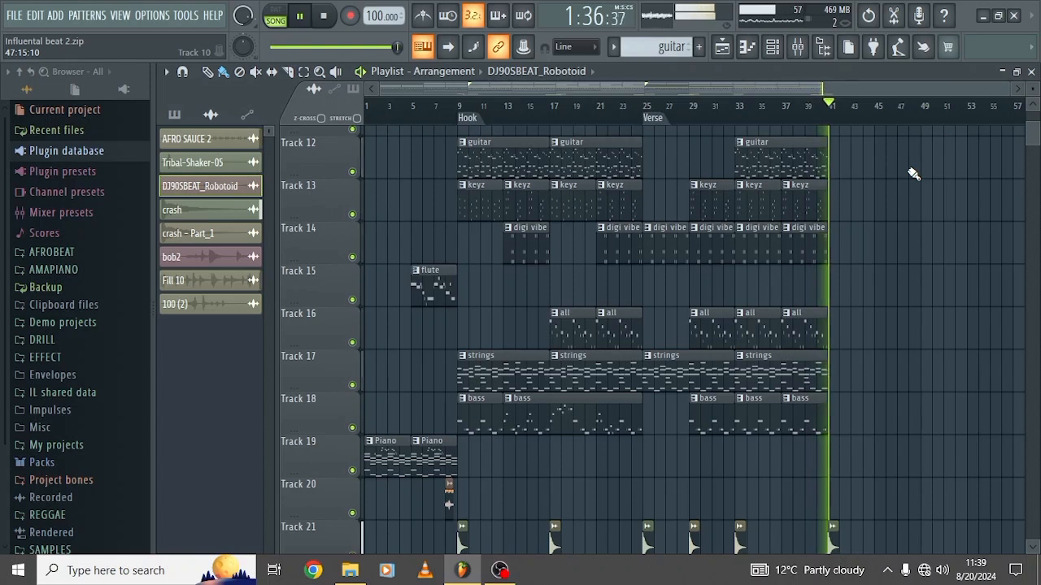
key(space)
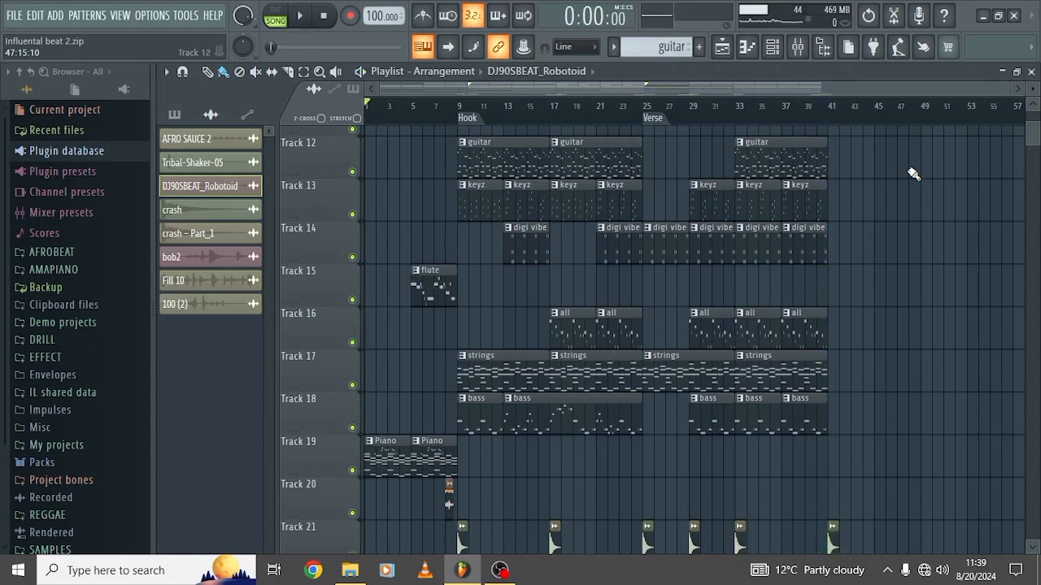